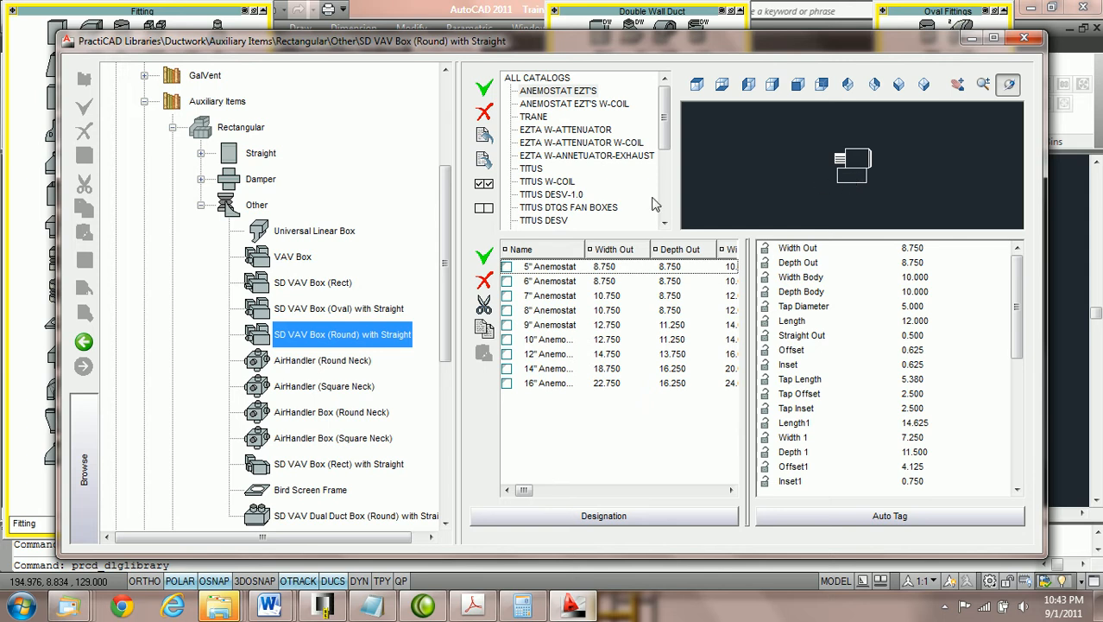
Step: Enlarge the library window and its catalog area, and add a new catalog under ALL CATALOGS for the round SD VAV box
drag(356, 159, 226, 159)
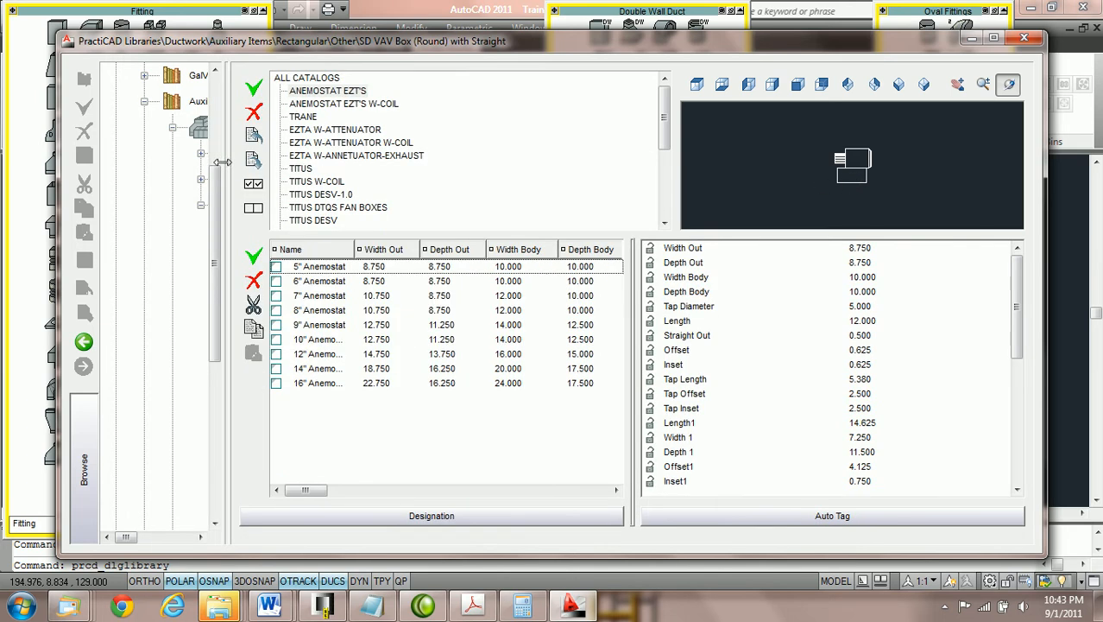
click(994, 38)
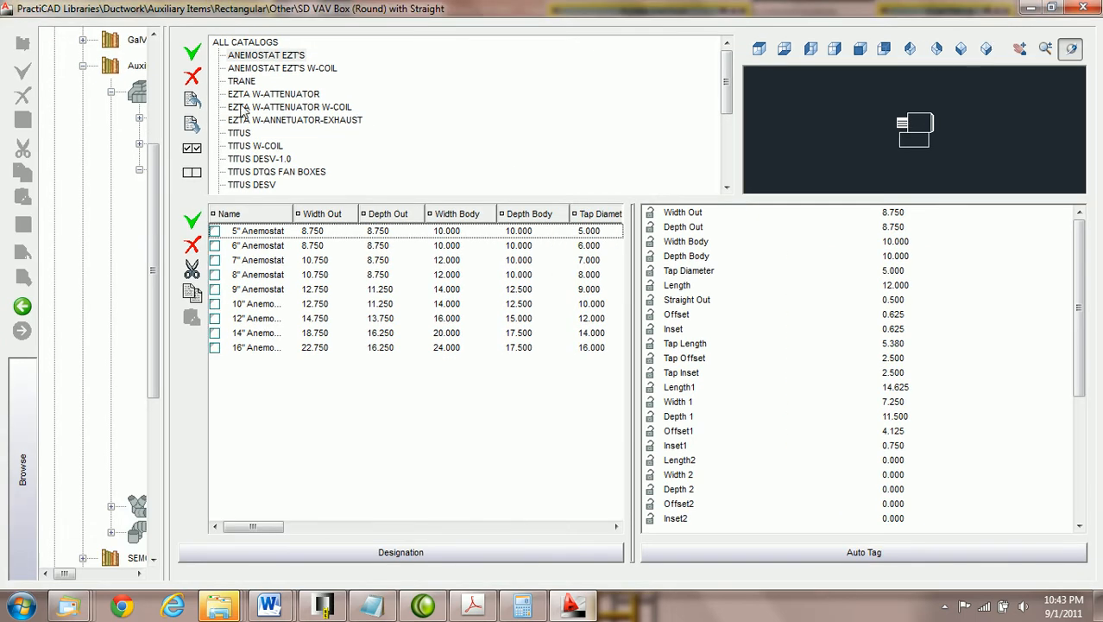
click(248, 42)
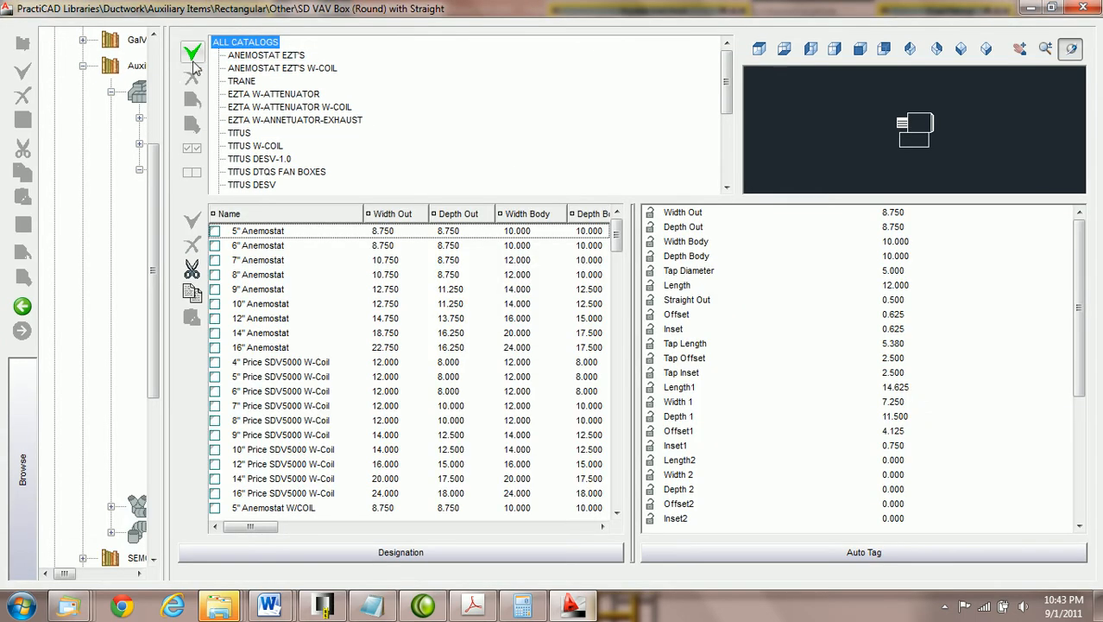
click(192, 55)
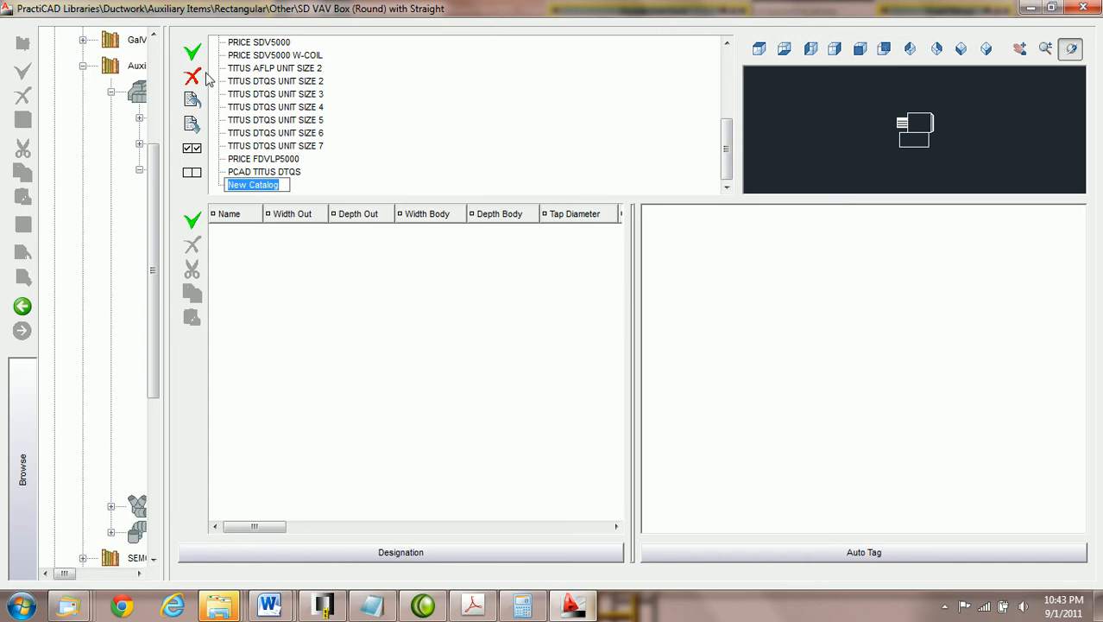
key(Return)
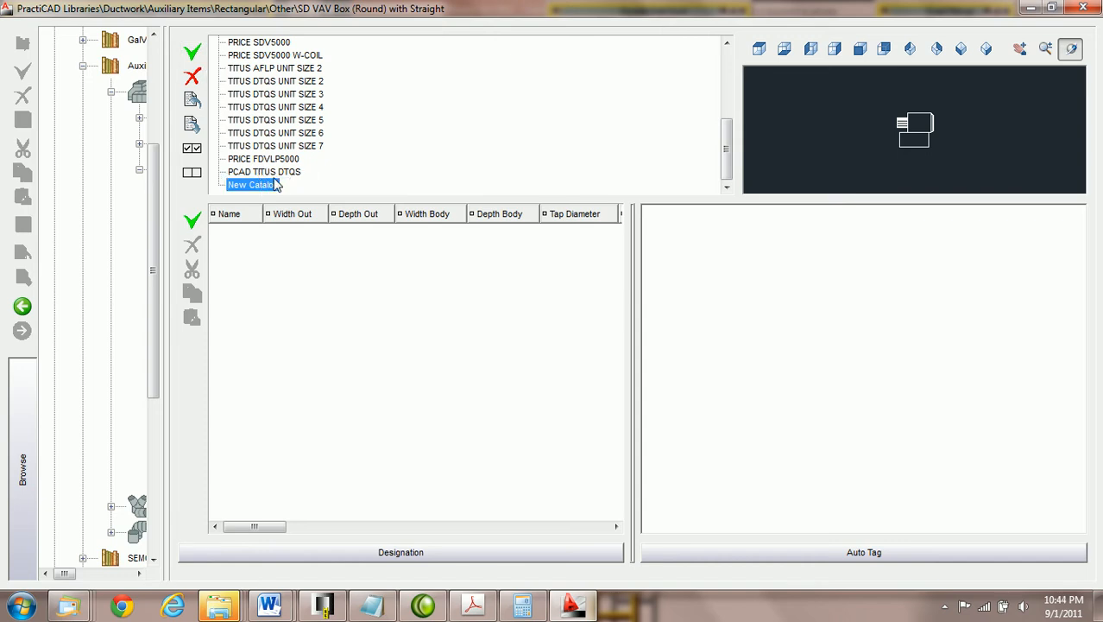
Step: Rename the new catalog as PCAD TITUS FAN BOX
click(273, 178)
click(273, 188)
click(271, 186)
text(pcad)
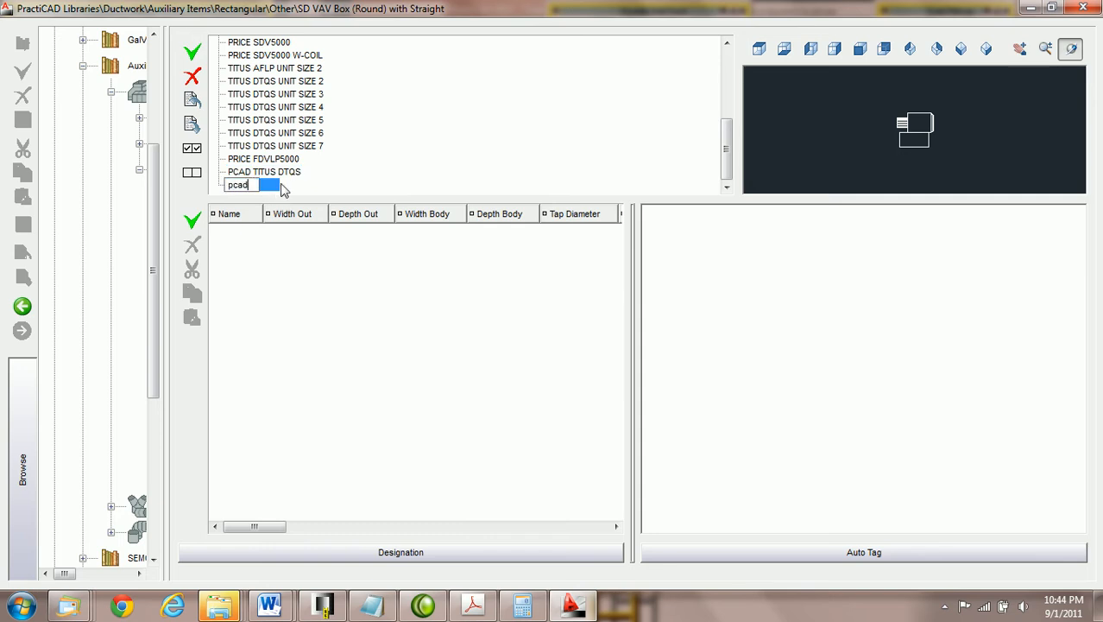
text(pcad)
key(BackSpace)
key(BackSpace)
key(BackSpace)
key(BackSpace)
text(PCAD TITUS FAN BOX)
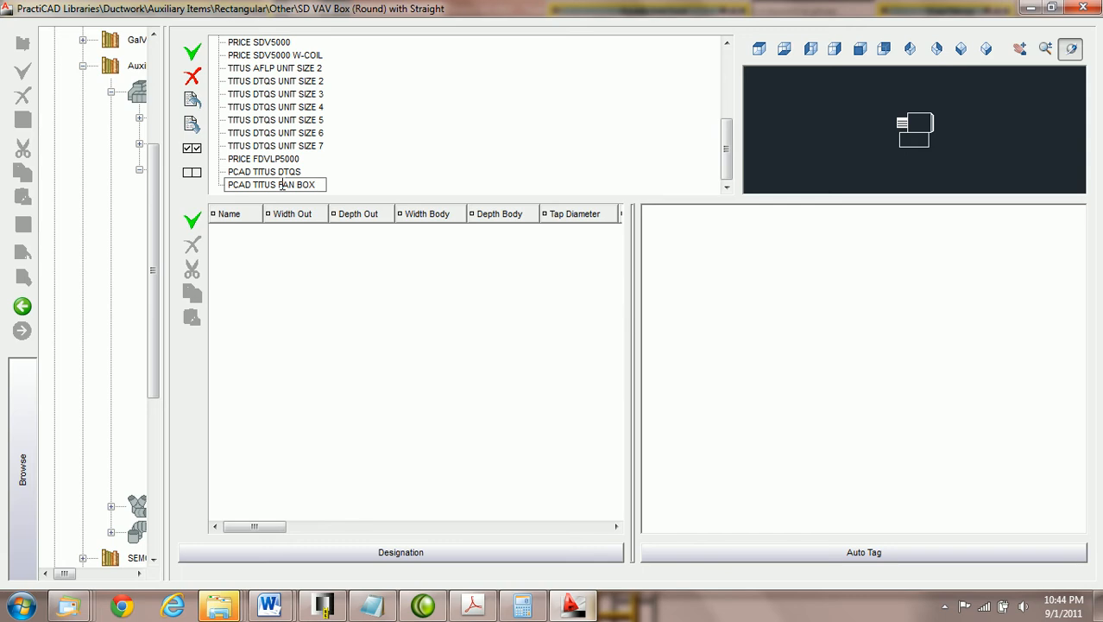
Step: Add an item named 6" Titus DTQS Unit 2 to the catalog and widen the Name column to fit it
click(192, 221)
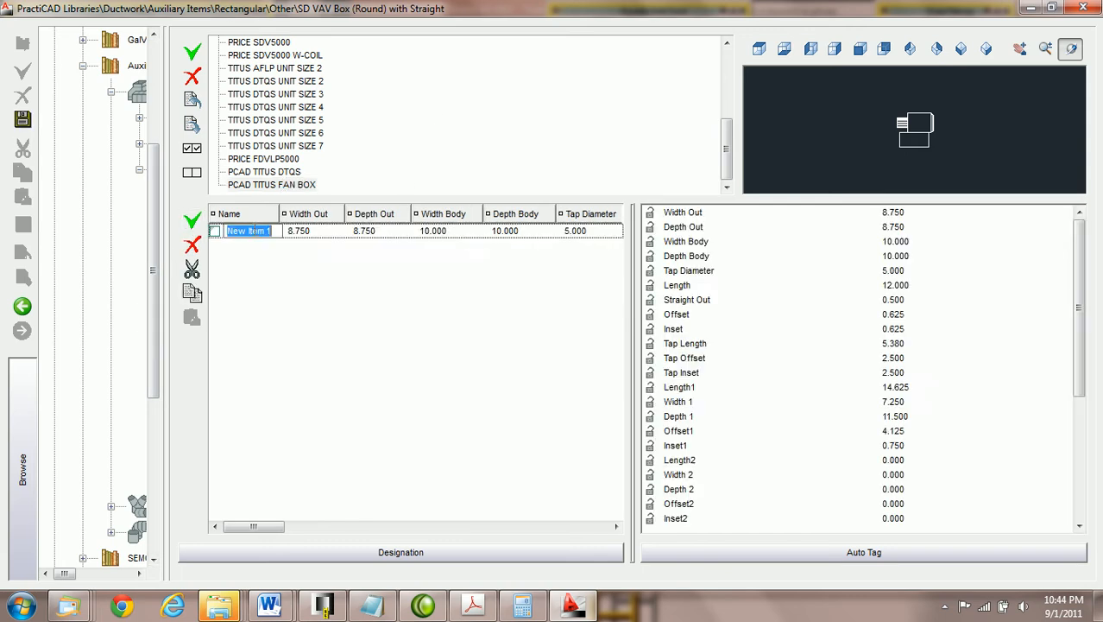
text(6" Titus DTQS Unit 2)
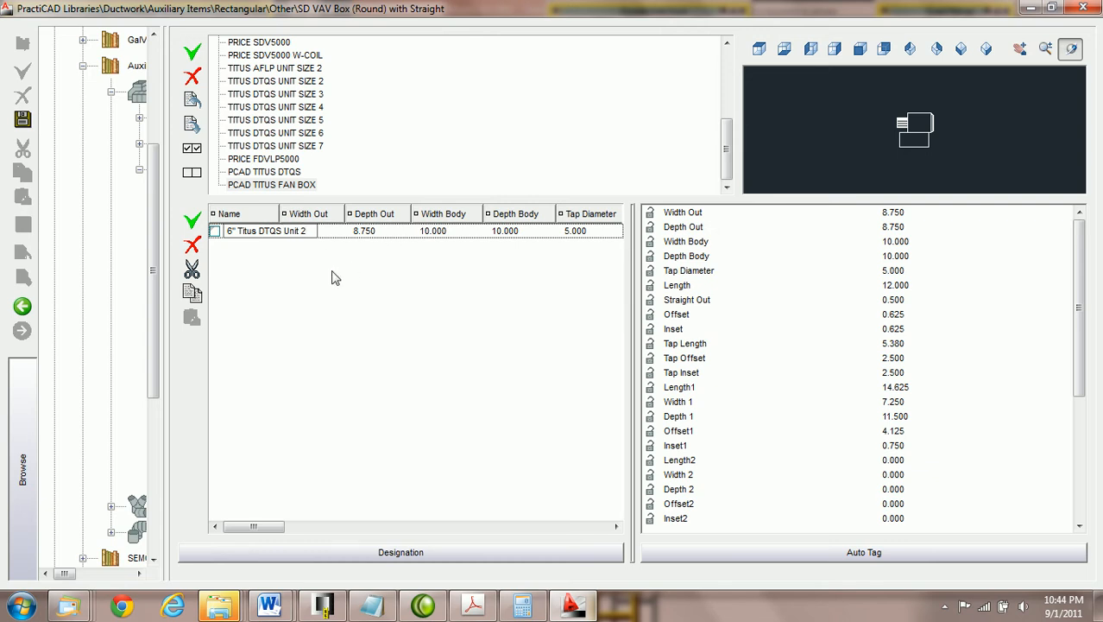
drag(277, 216, 294, 216)
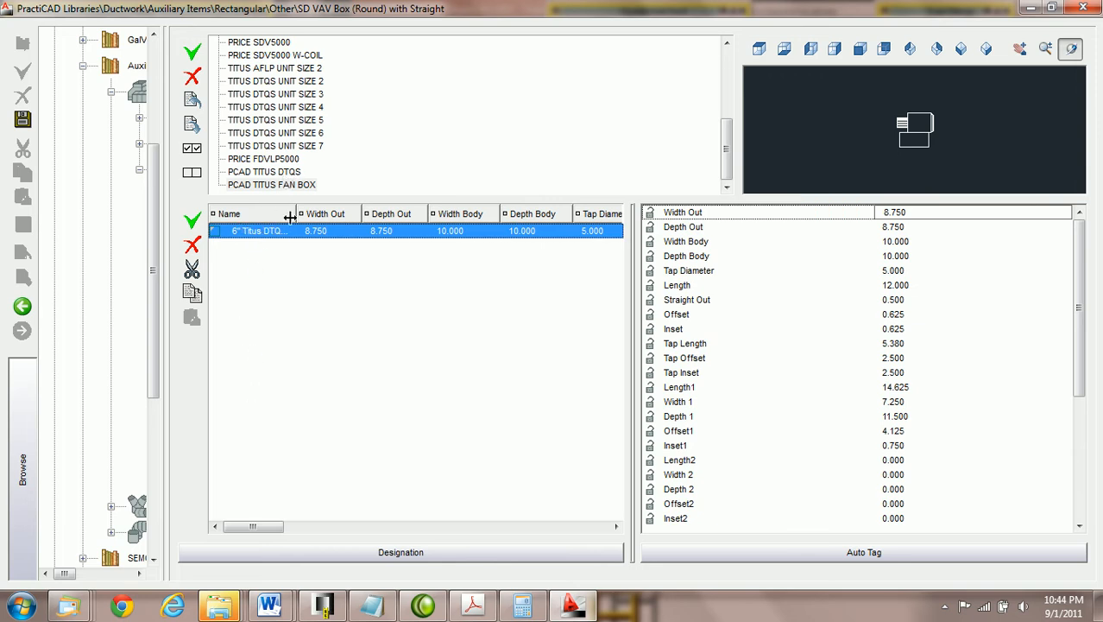
drag(295, 215, 360, 214)
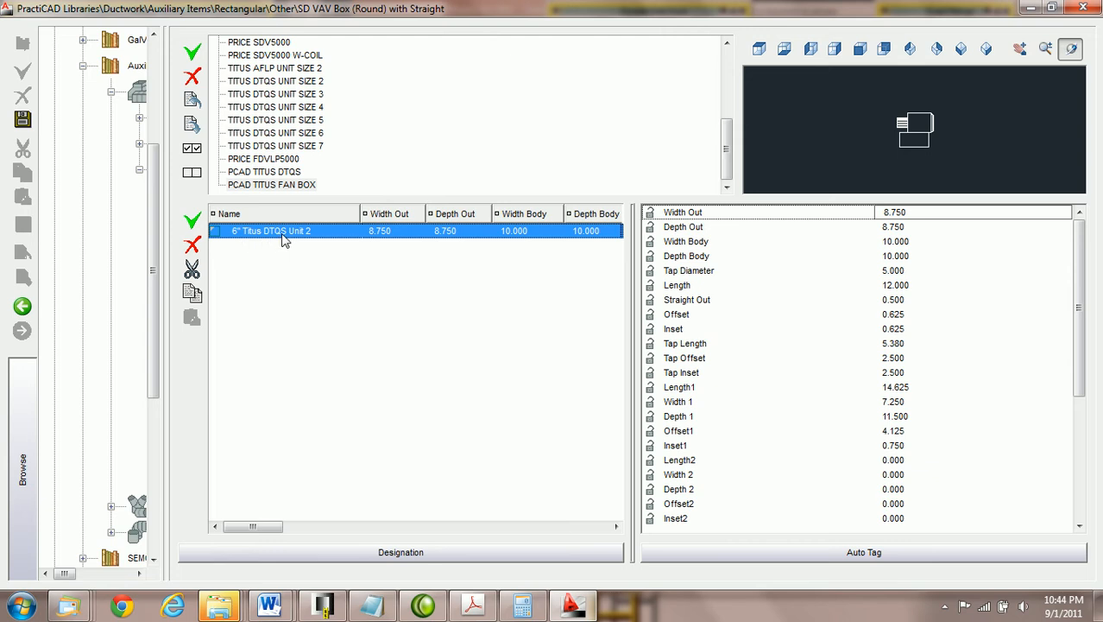
drag(364, 209, 343, 213)
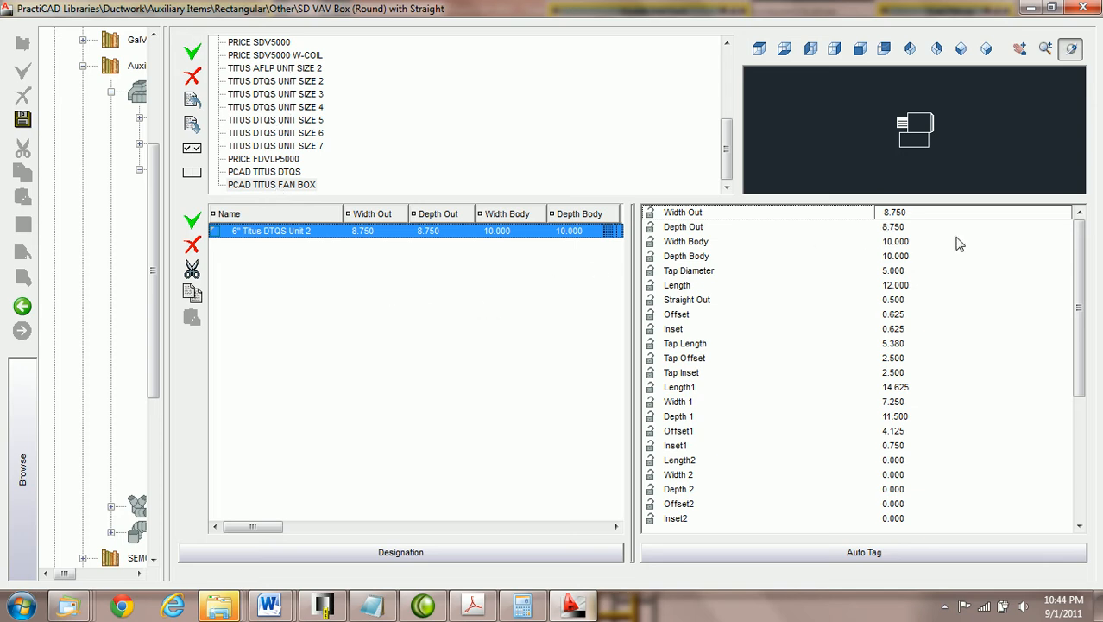
Step: Try a Width Out of 14.750 for the 6" Titus item and undo it
mouse_move(1079, 250)
mouse_down()
mouse_move(1083, 376)
mouse_move(1091, 252)
mouse_up()
click(956, 135)
scroll(955, 135, up, 2)
double_click(889, 213)
text(14.750)
key(Return)
key(ctrl+z)
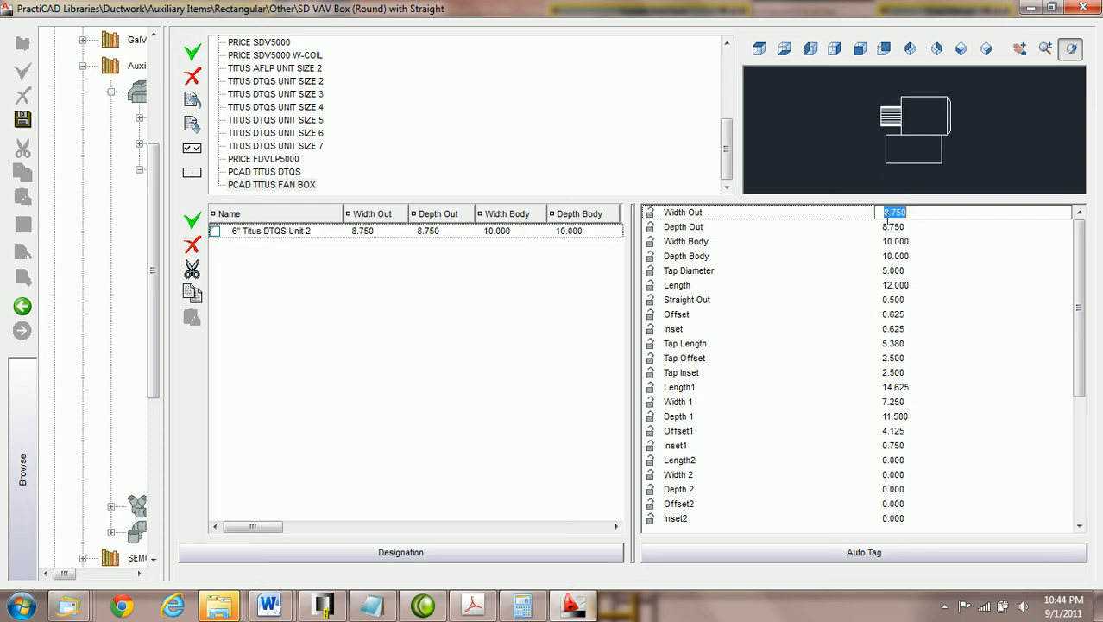
Step: Try a Width Body of 14 and a Depth Body of 12 in an isometric preview, restoring both to 10
click(958, 50)
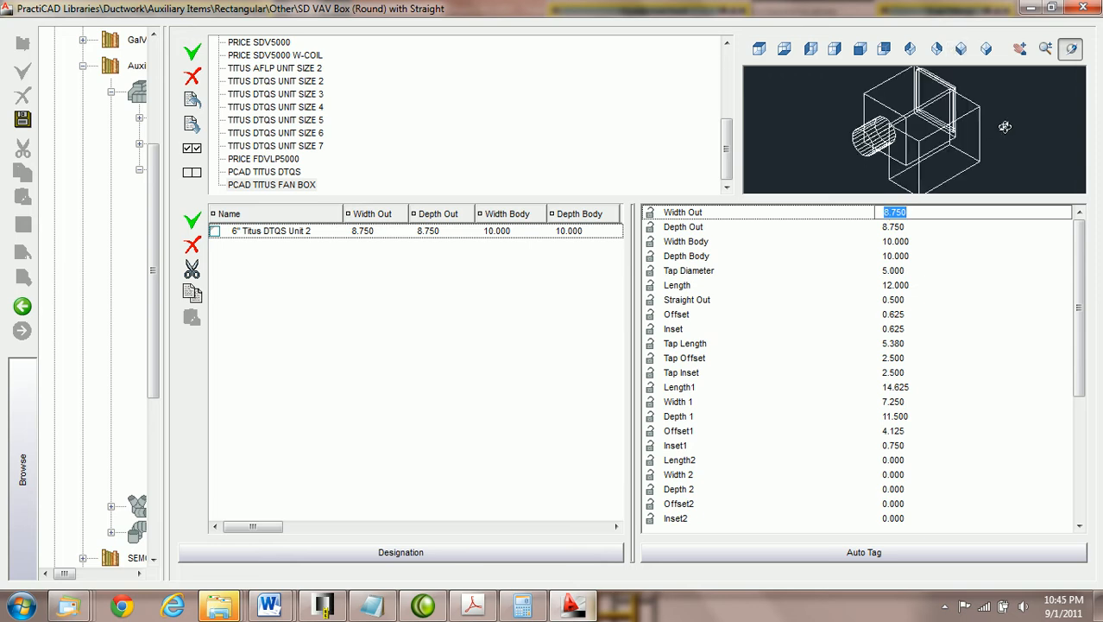
click(875, 214)
double_click(874, 214)
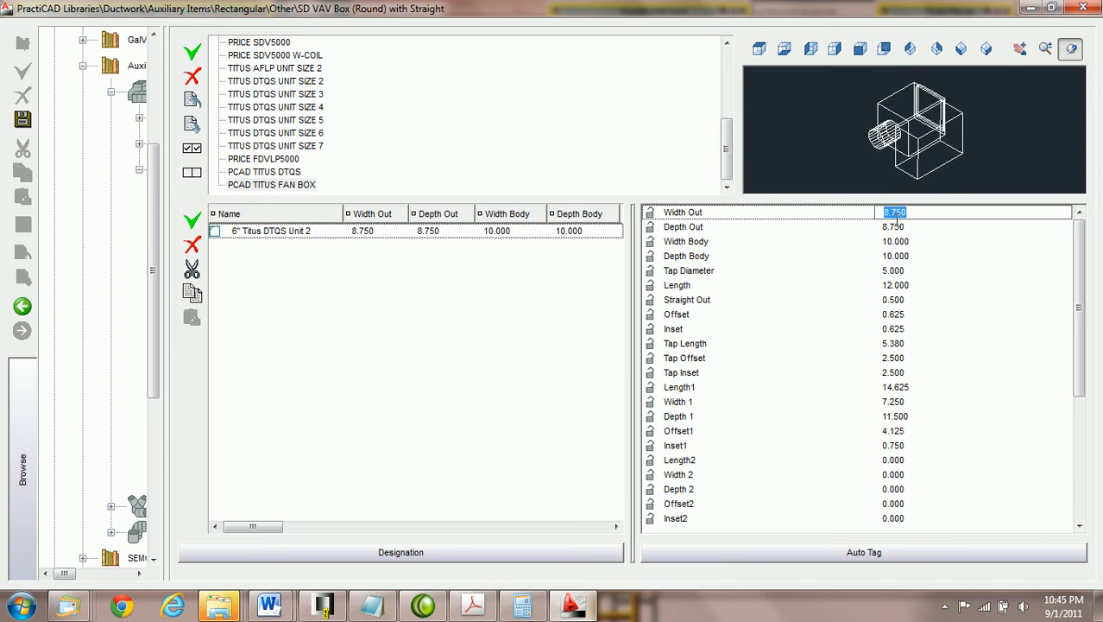
click(910, 227)
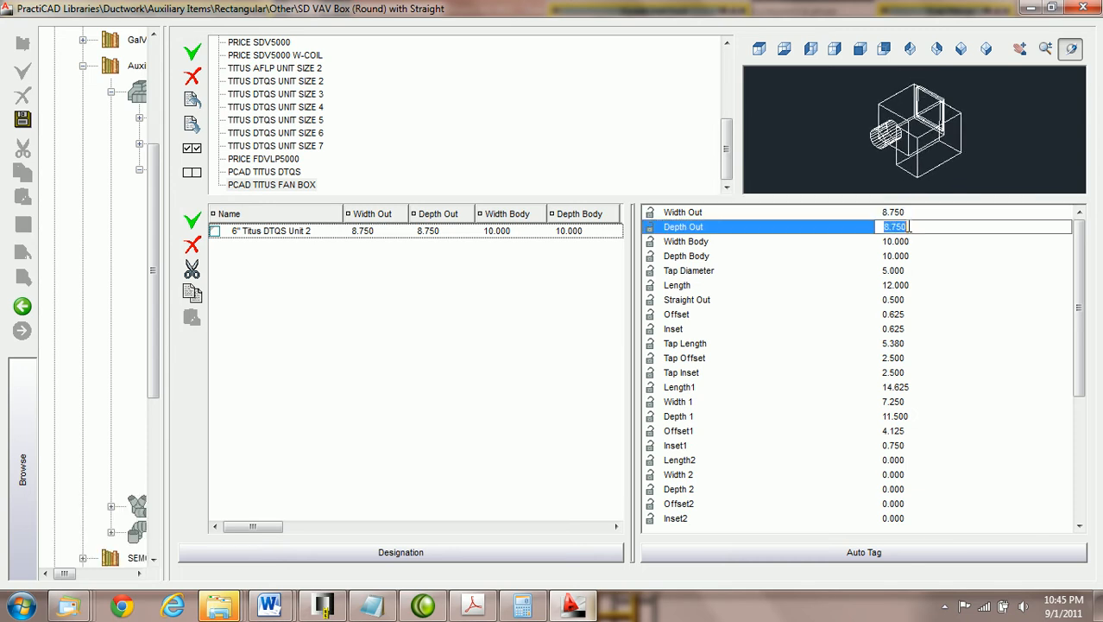
click(923, 241)
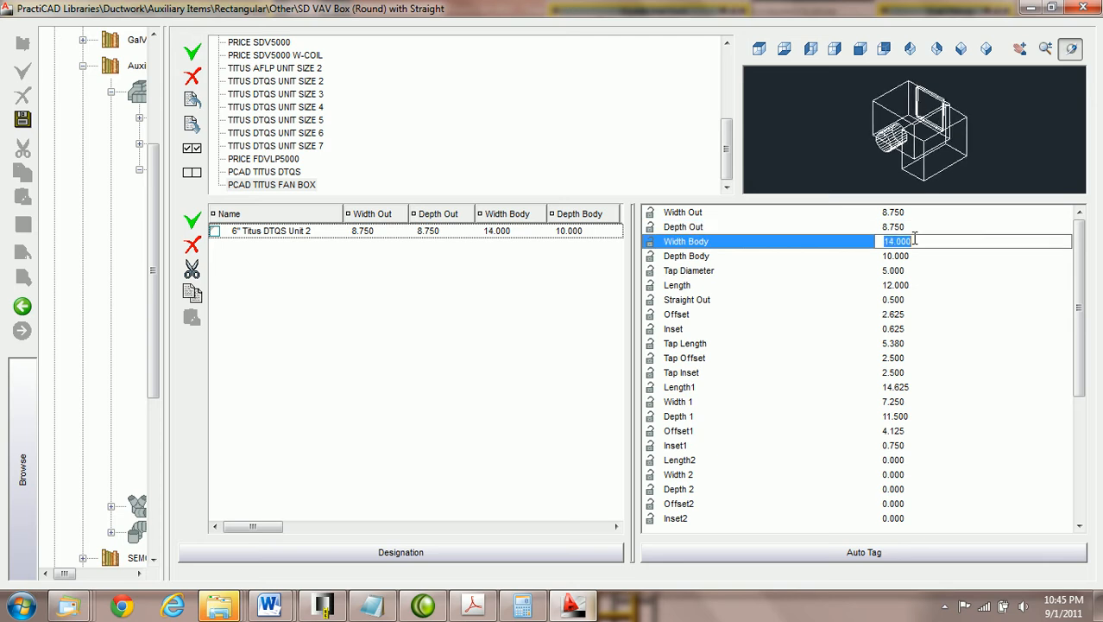
click(916, 257)
text(12)
key(Return)
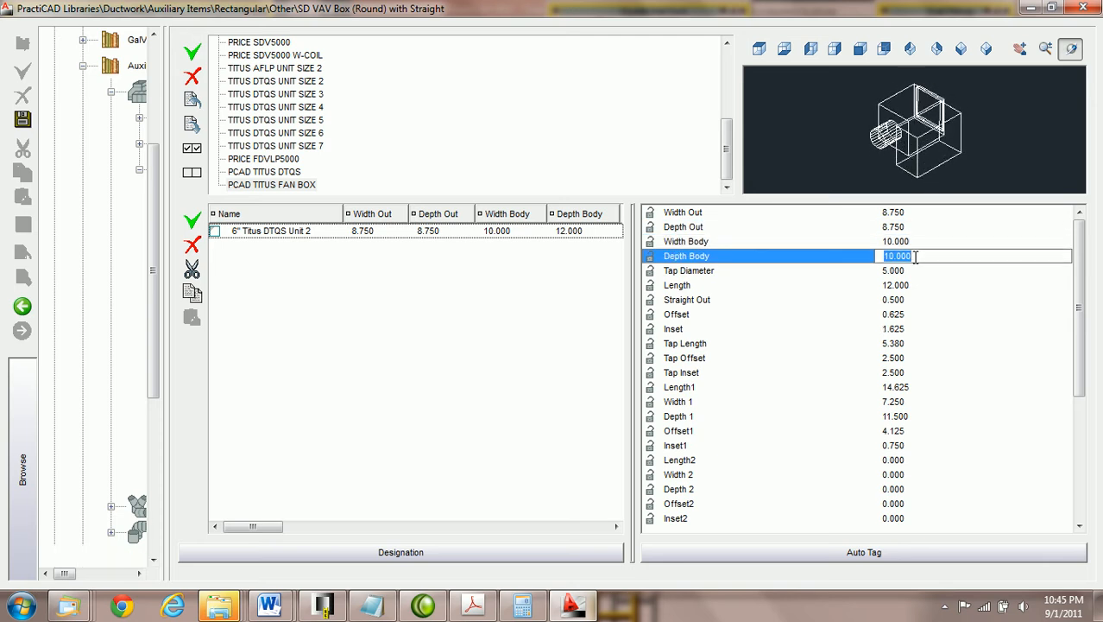
text(10)
key(Return)
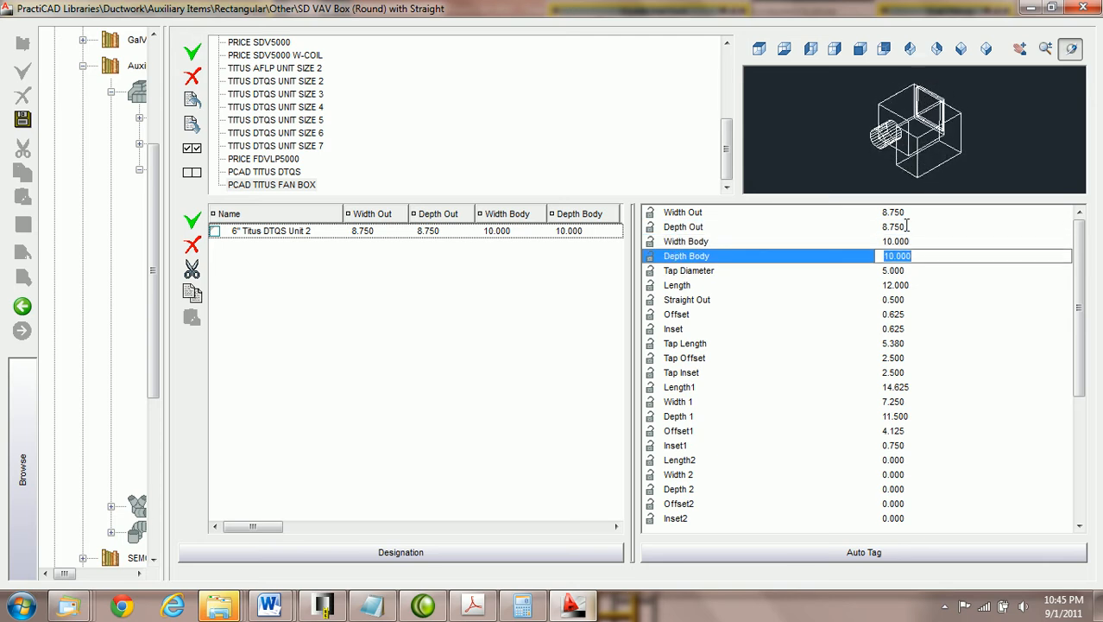
Step: Look up the discharge size in the Titus PDF in Acrobat and set the item's Width Out to 14 and Depth Out to 11
click(473, 608)
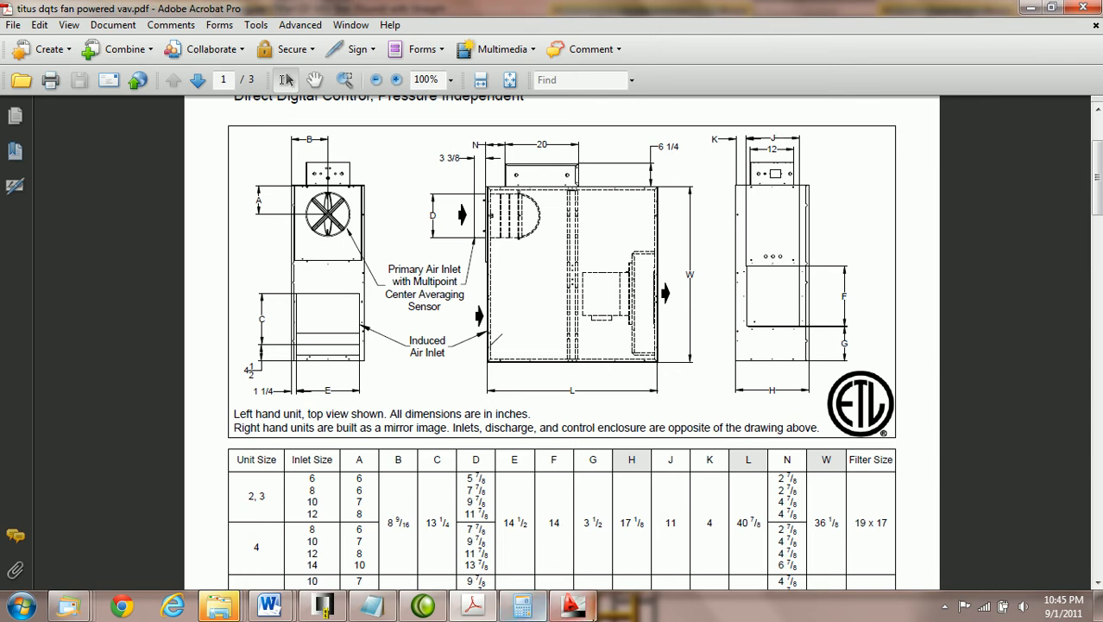
click(572, 605)
click(930, 212)
text(14)
key(Return)
text(11)
key(Return)
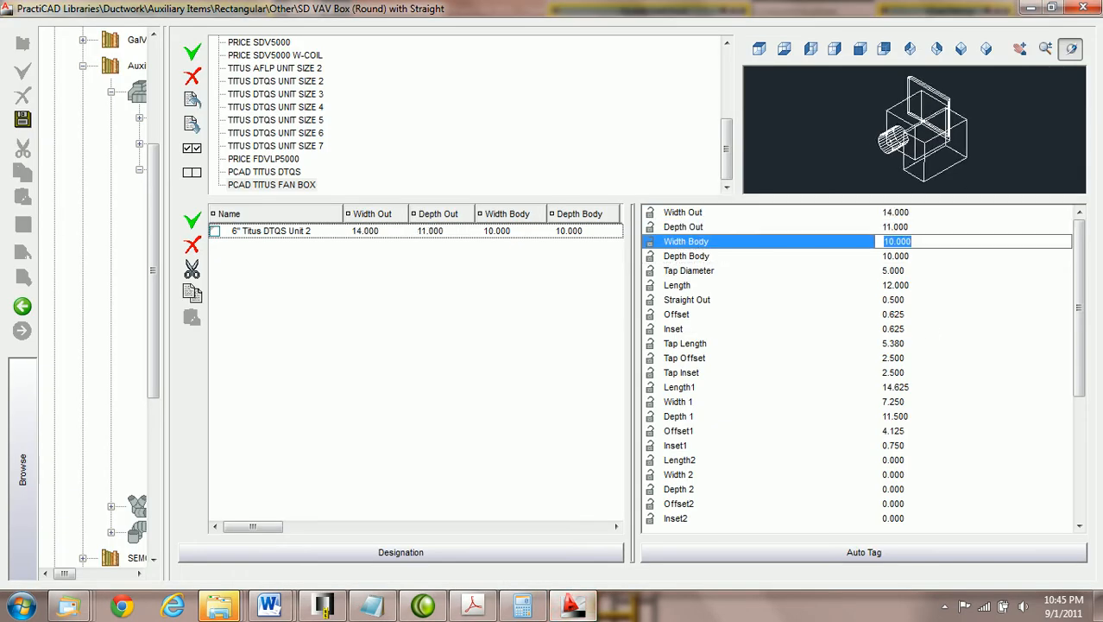
Step: Check the casing dimensions in the Titus PDF in Acrobat and set Width Body to 36.125 and Depth Body to 17.125
mouse_move(479, 608)
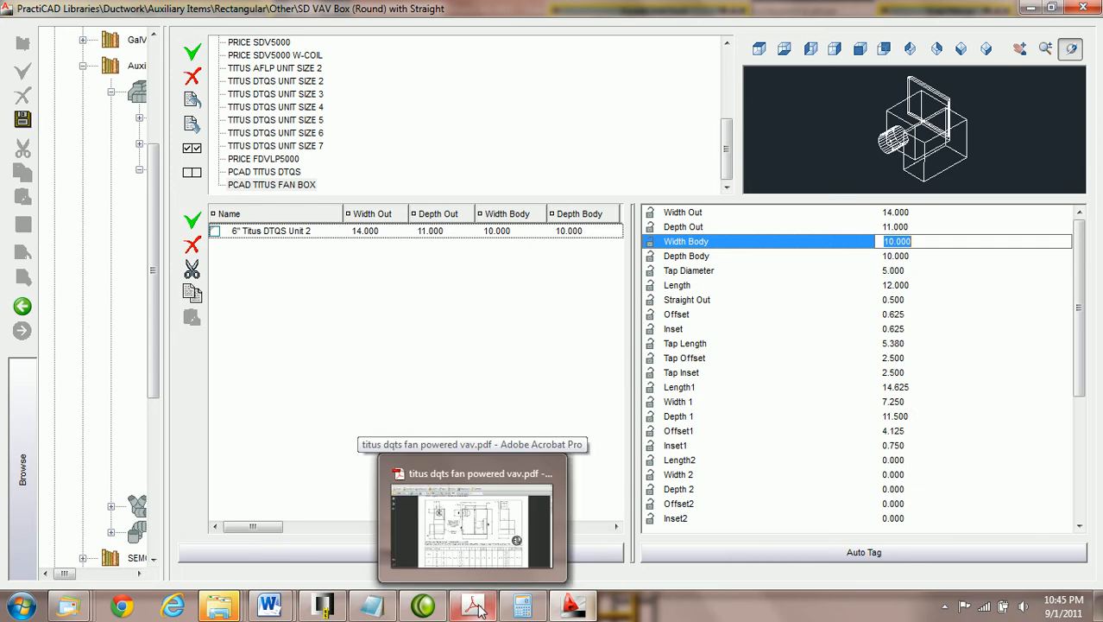
click(479, 605)
click(485, 605)
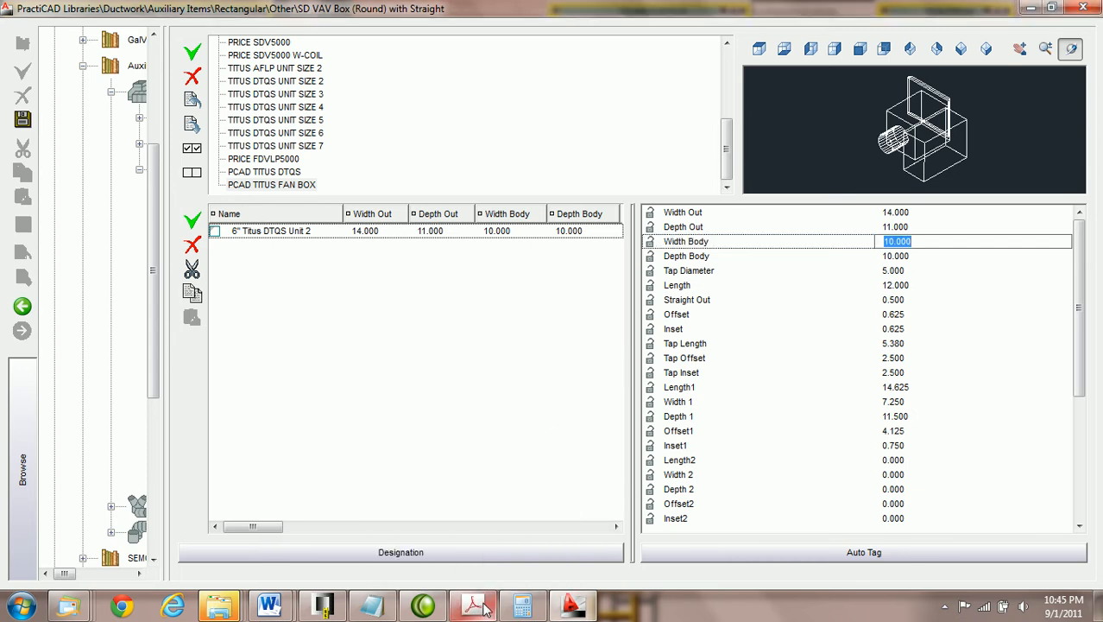
click(486, 607)
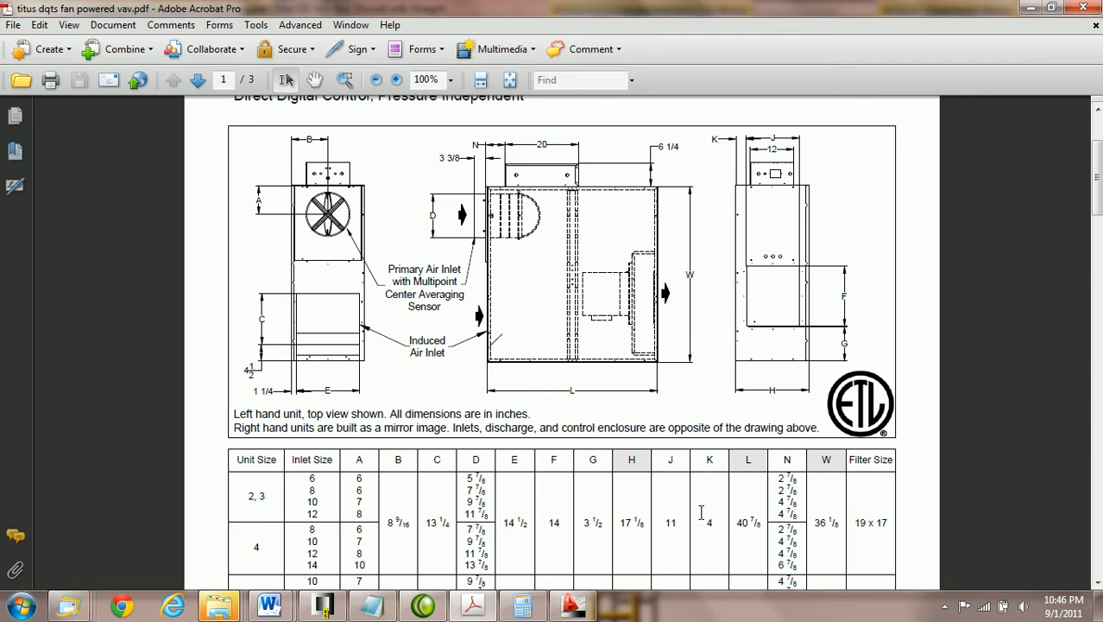
click(573, 607)
text(36.12)
key(Tab)
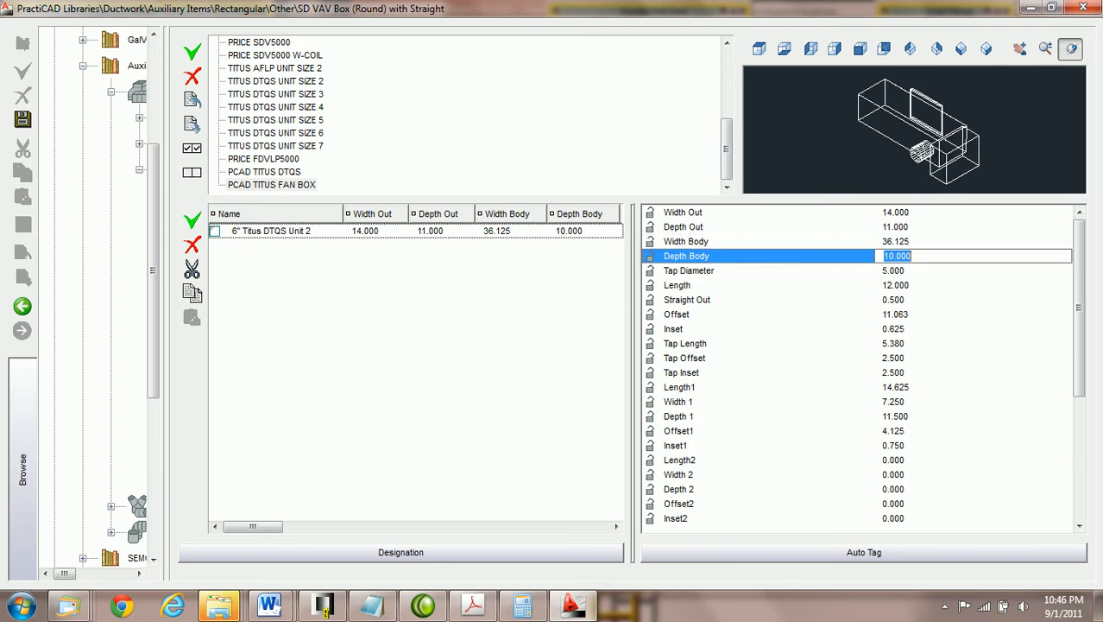
text(17.125)
key(Tab)
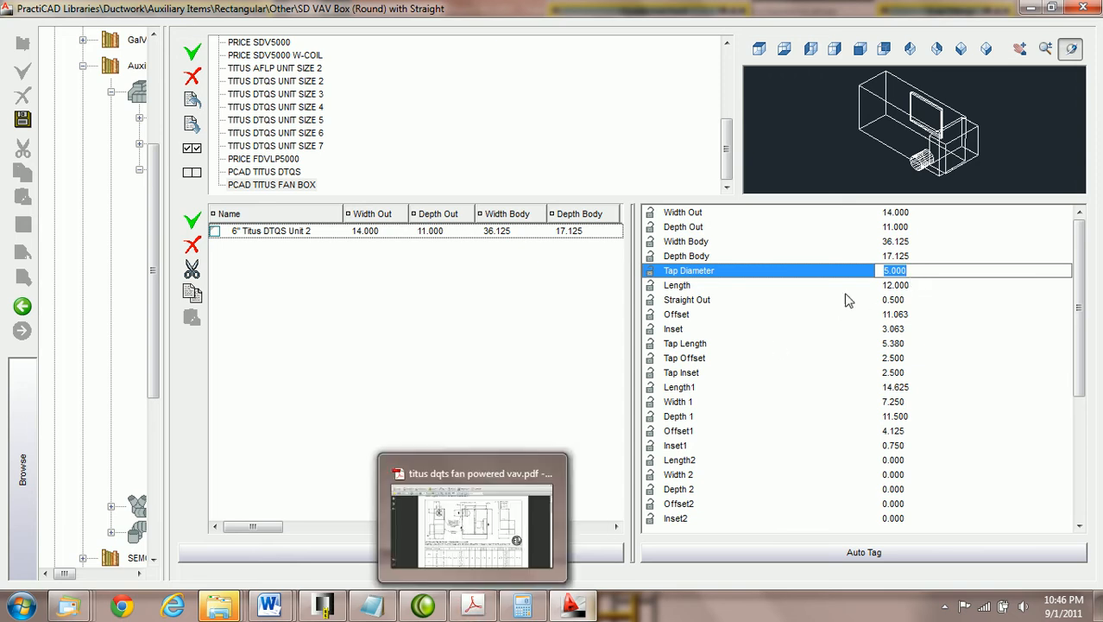
Step: Set the Tap Diameter to 6 and the Length to 40.875, checking the box length in the Titus PDF in Acrobat
text(6)
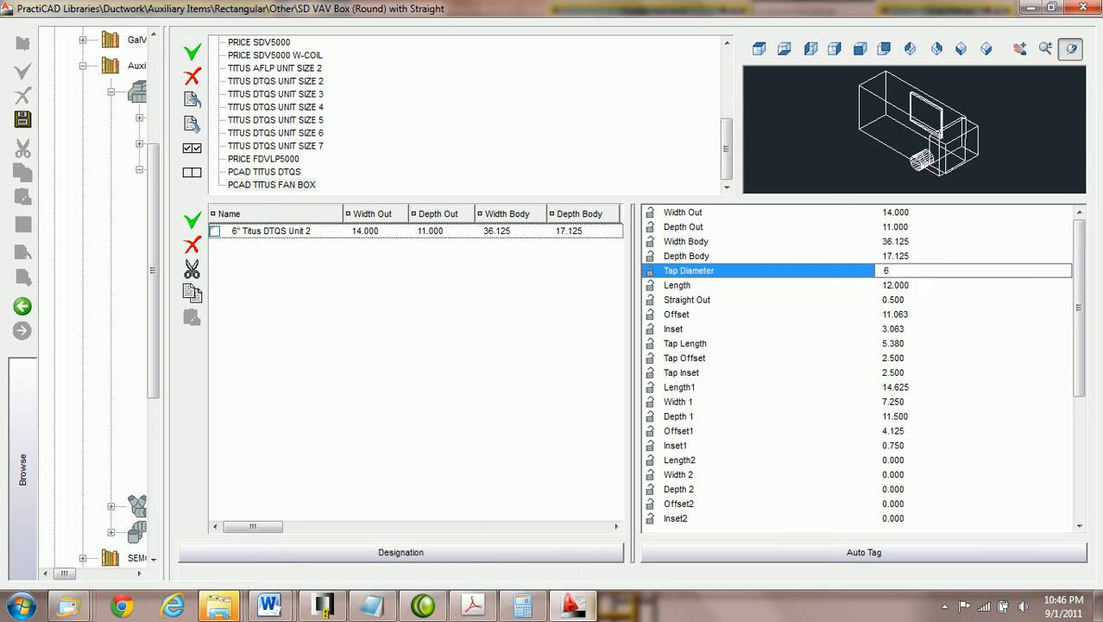
key(Return)
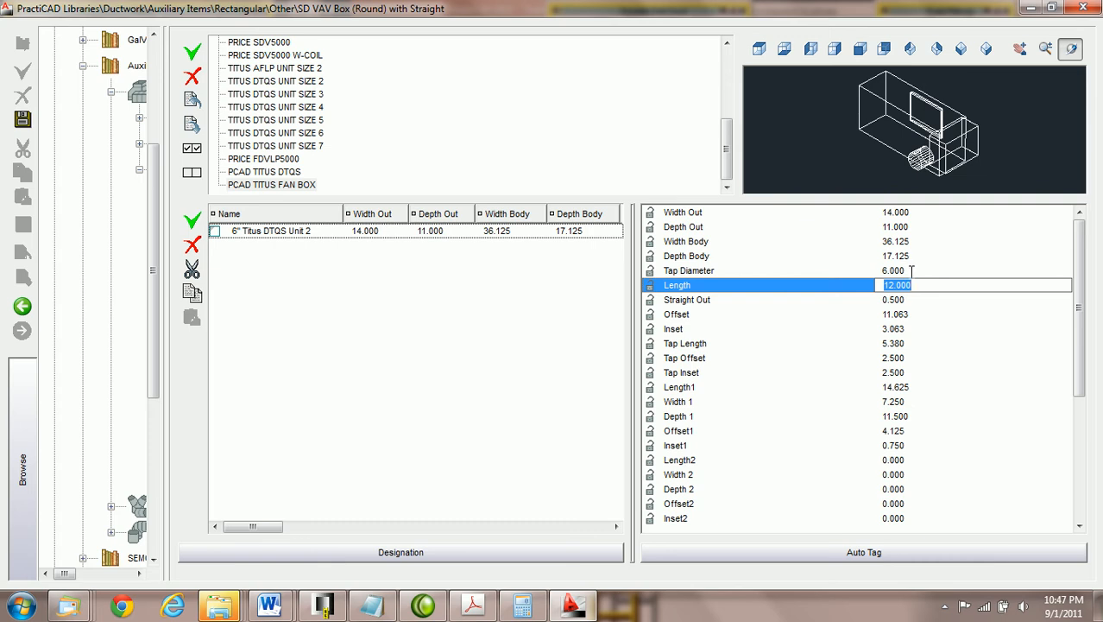
click(473, 605)
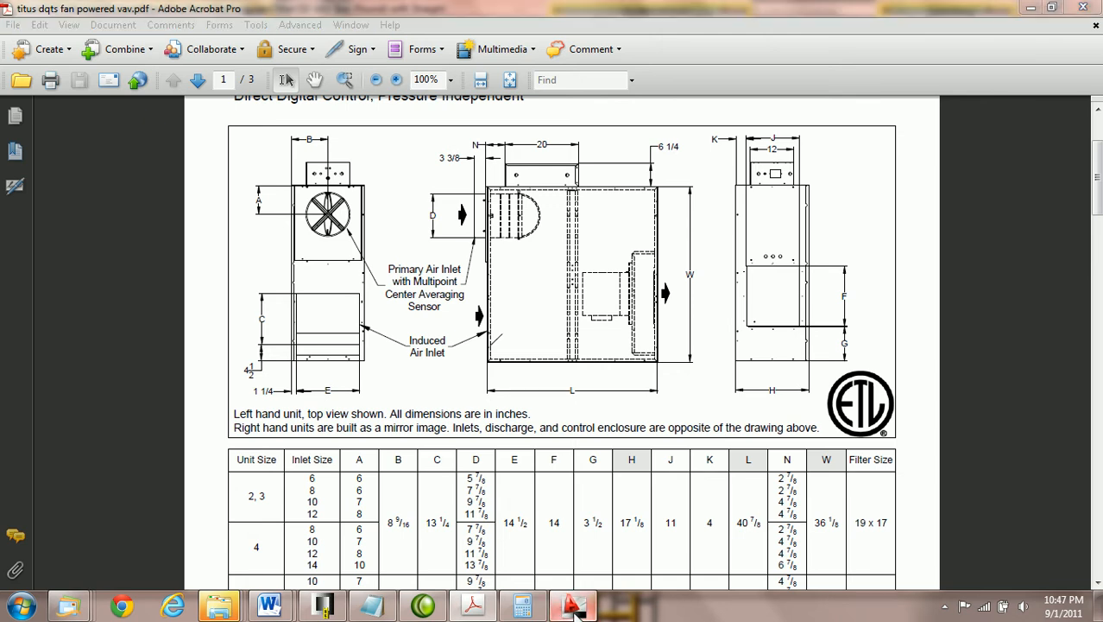
click(572, 605)
text(40.)
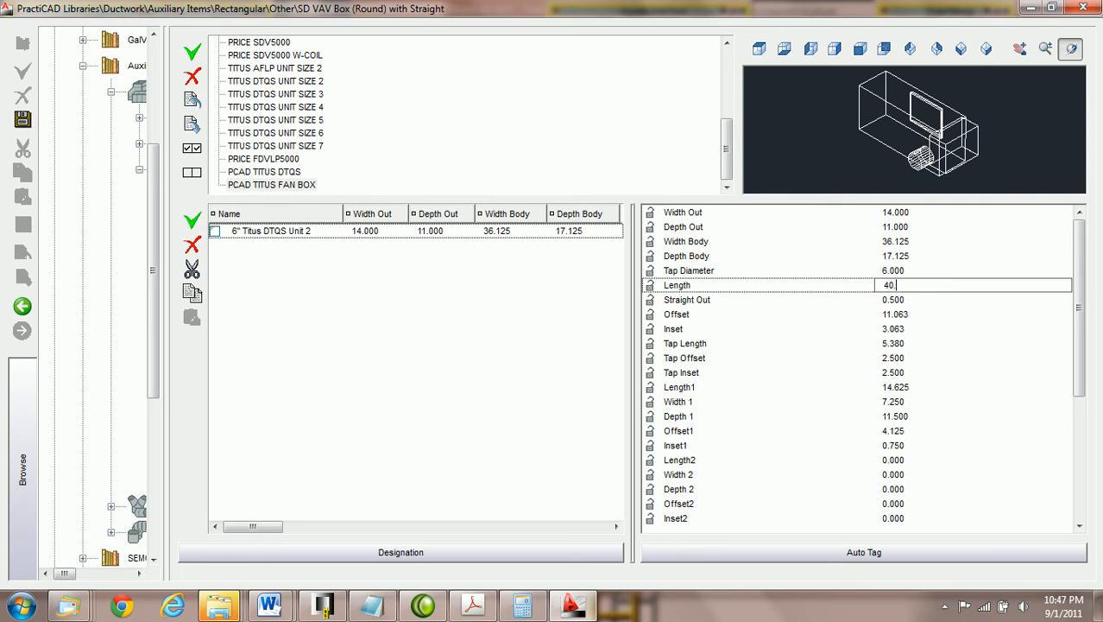
text(875)
key(Tab)
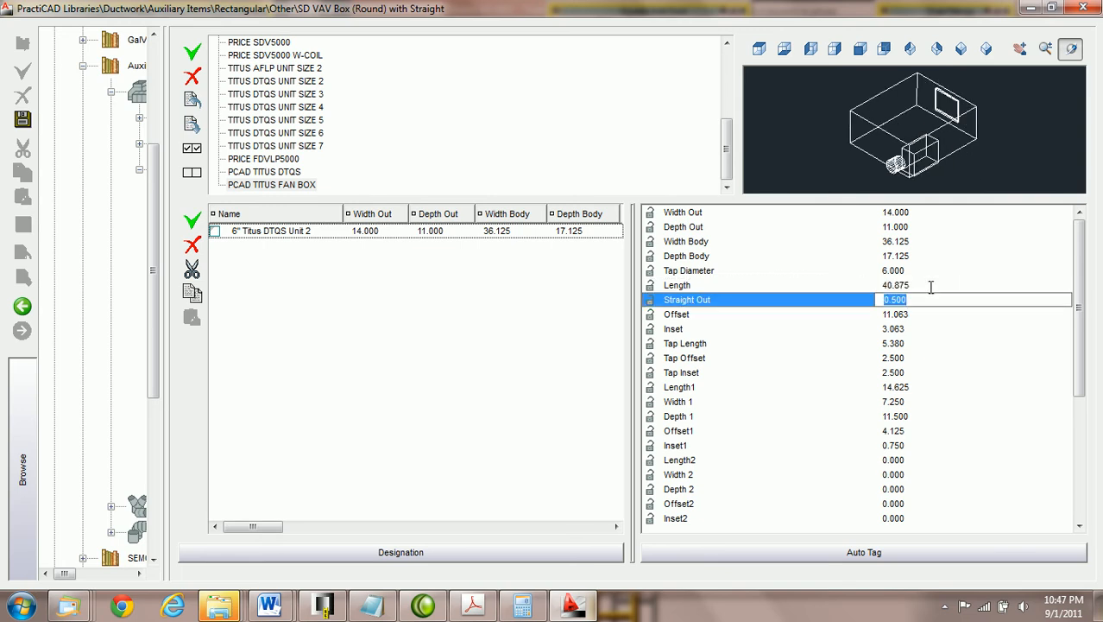
Step: Set the item's Straight Out to 0.1
text(.1)
key(Tab)
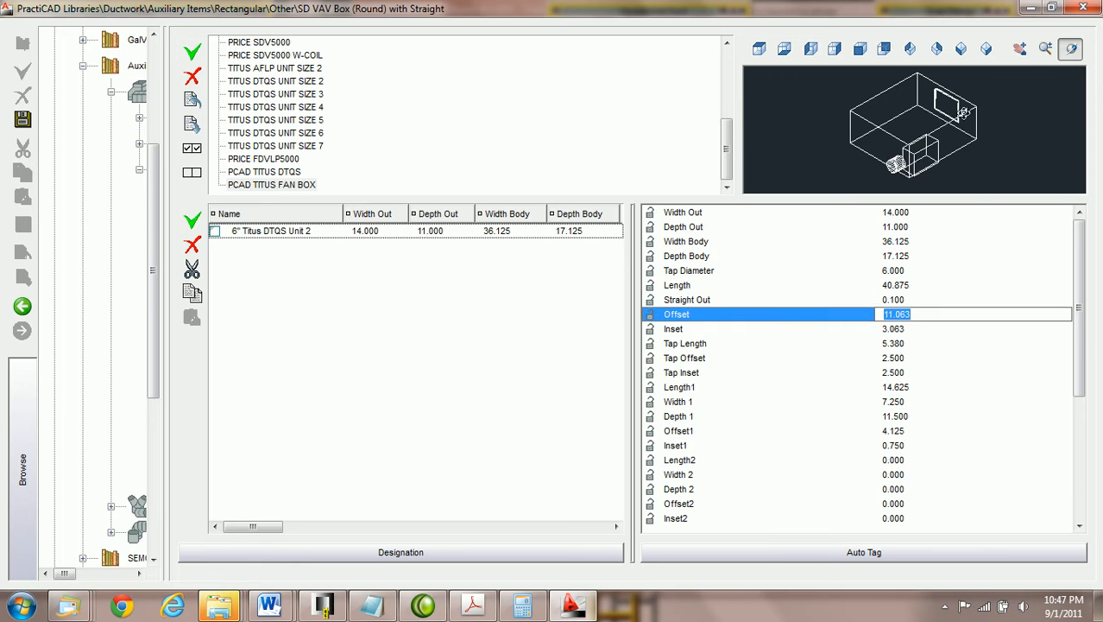
click(909, 299)
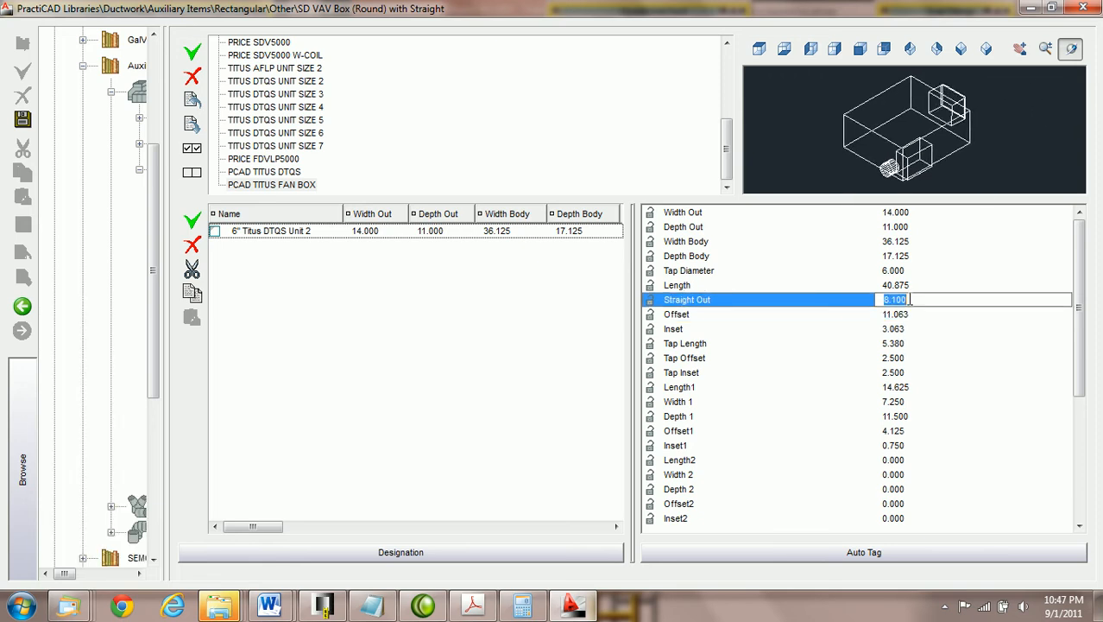
text(.1)
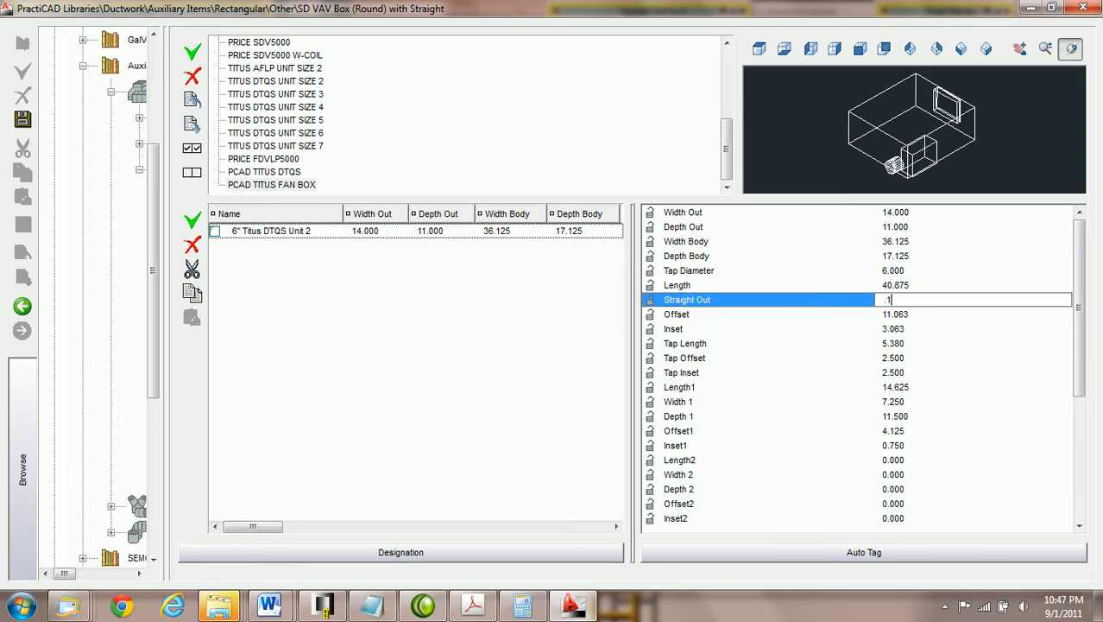
key(Tab)
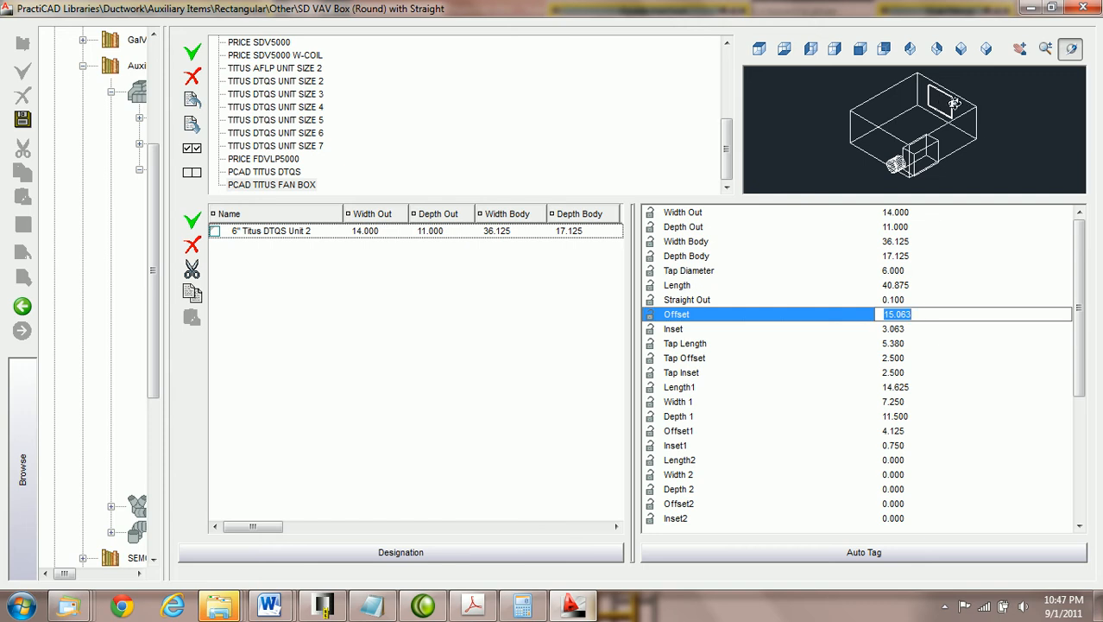
Step: Try Offset values of 0 and 2 for the item and inspect the outlet opening's position in the preview
text(0)
key(Tab)
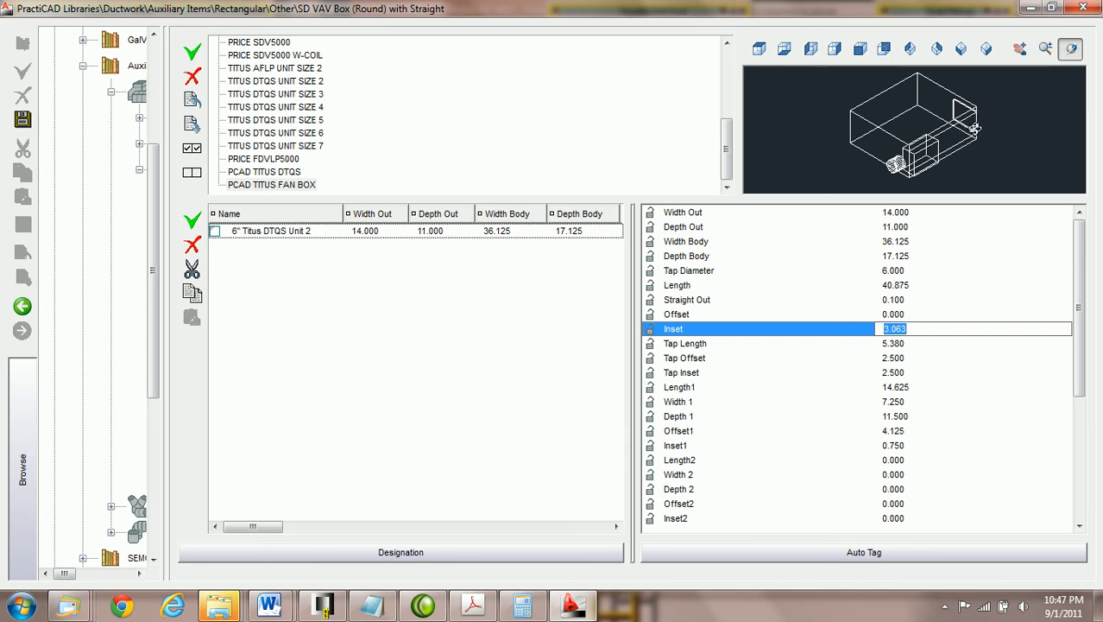
click(930, 314)
text(2)
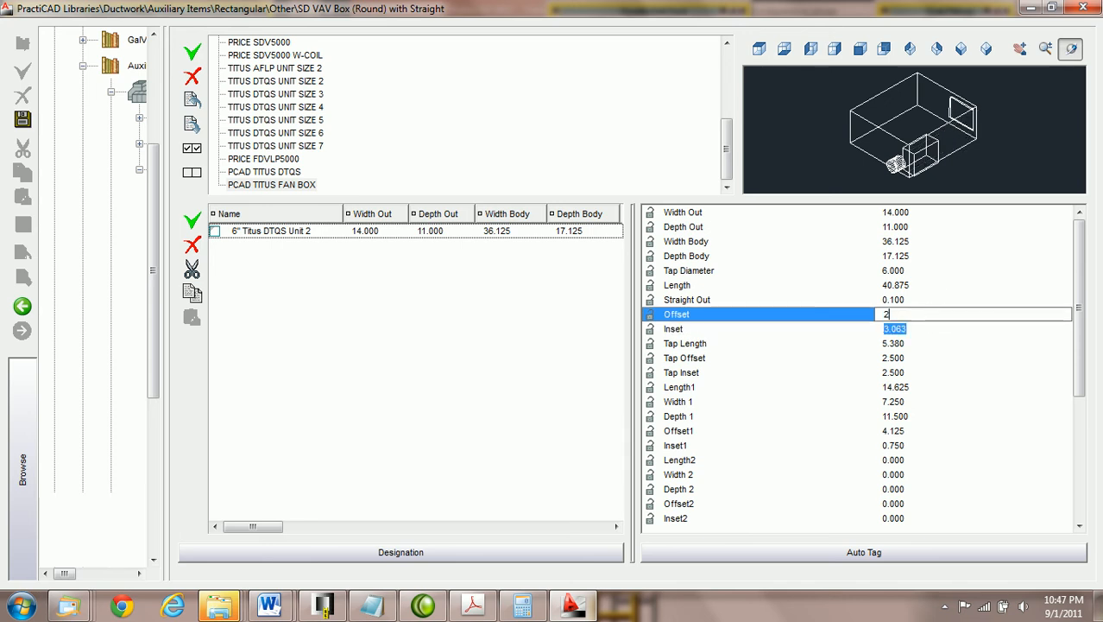
key(Tab)
click(969, 131)
scroll(969, 131, up, 5)
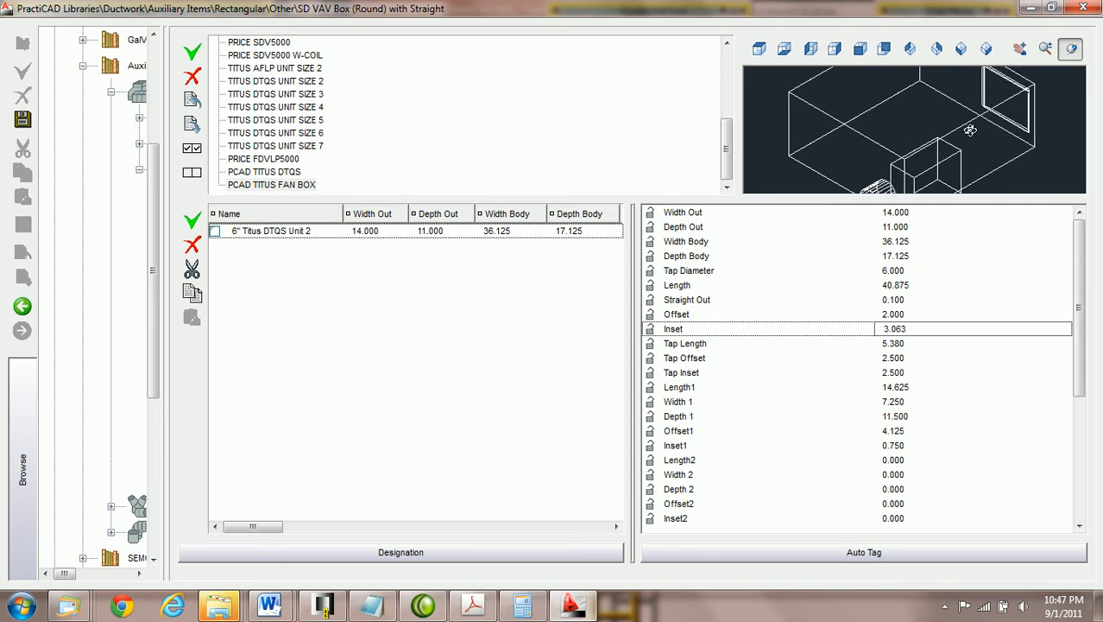
middle_drag(1011, 114, 932, 173)
scroll(932, 172, down, 3)
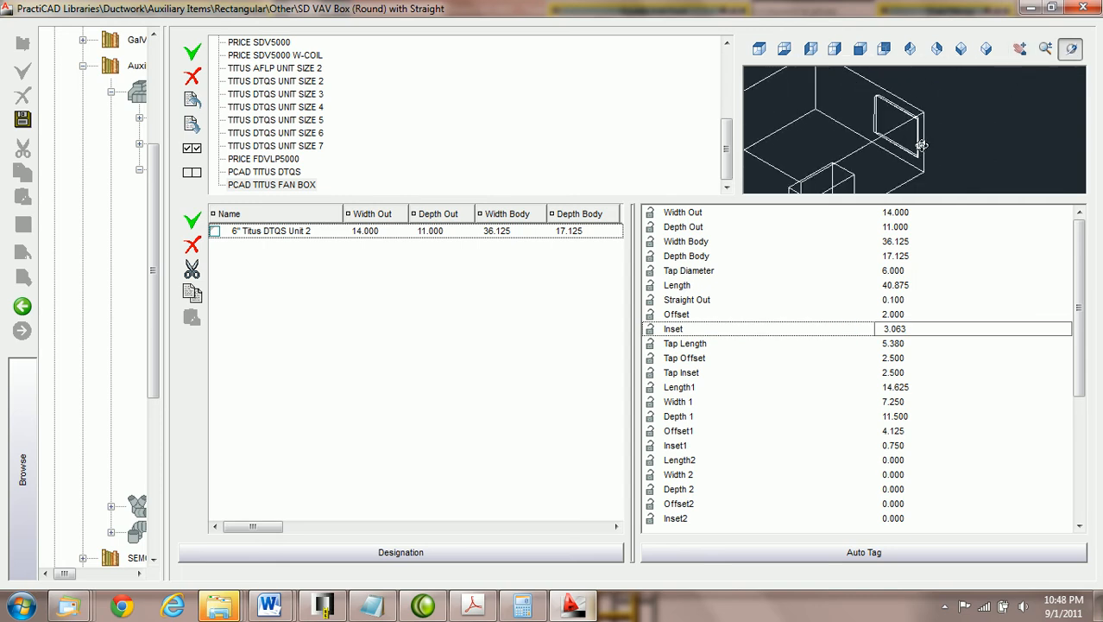
Step: Check the discharge offset in the Titus PDF in Acrobat and set the item's Offset to 3.5 after trying 4
mouse_move(485, 615)
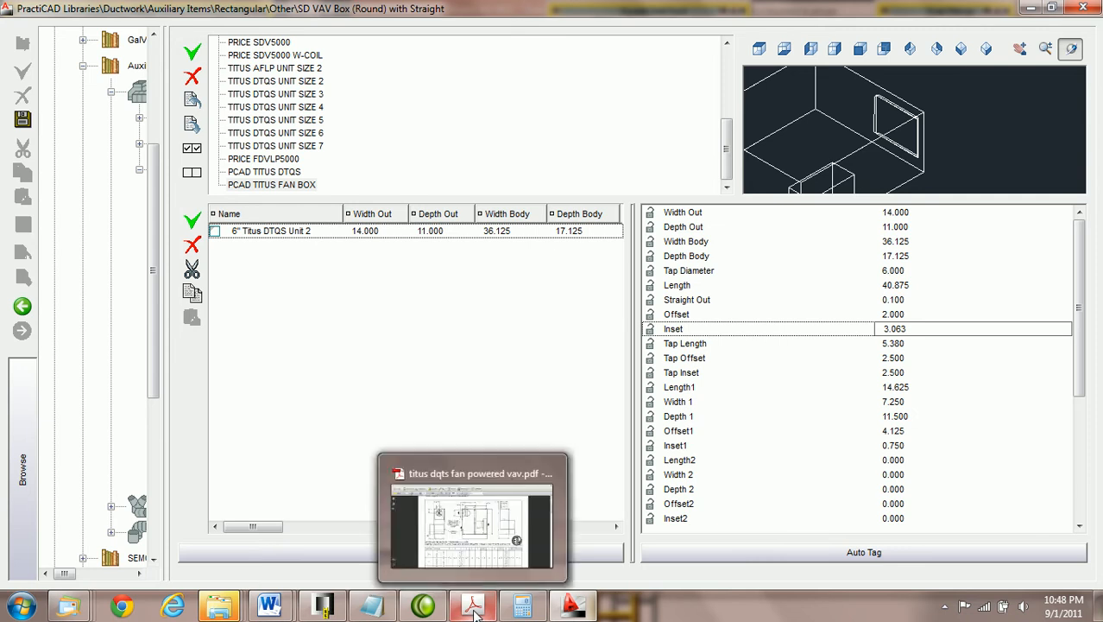
click(491, 473)
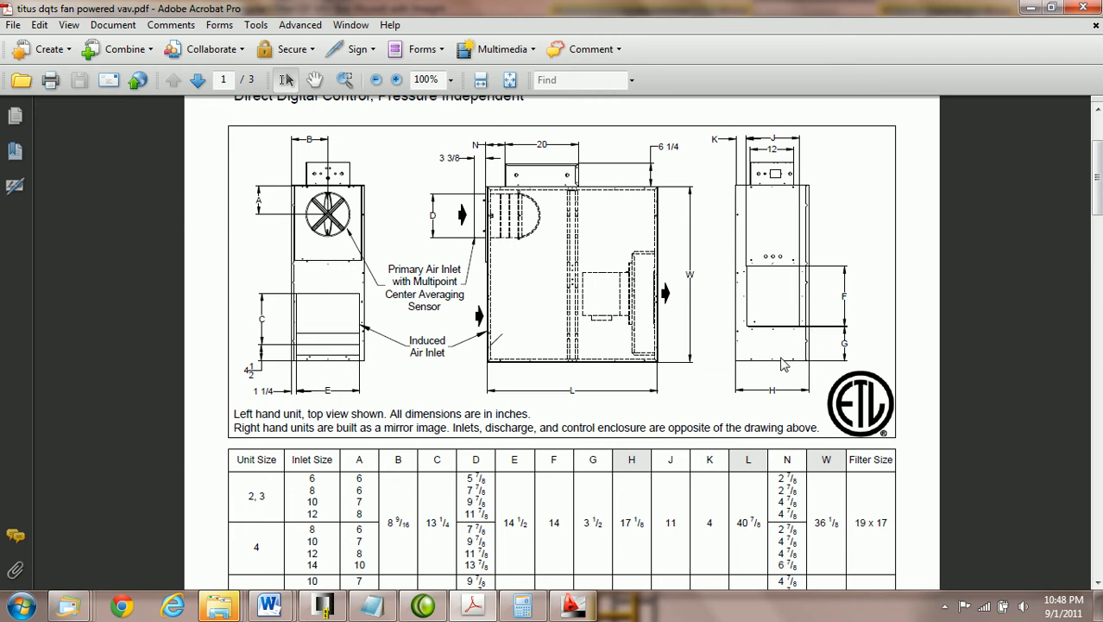
click(575, 607)
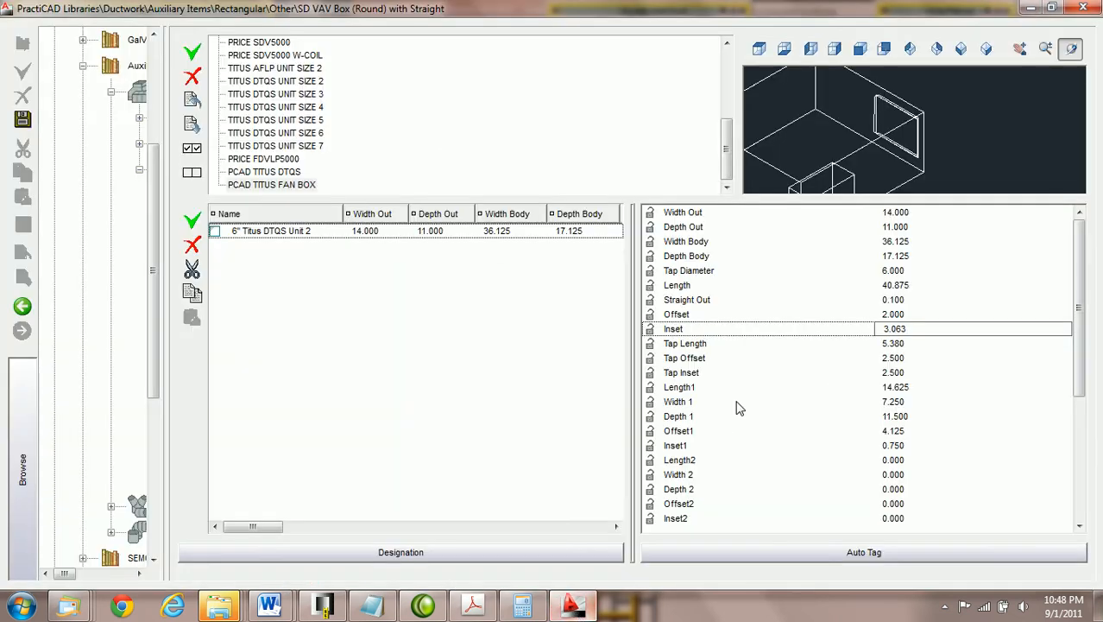
click(919, 313)
text(4)
key(Return)
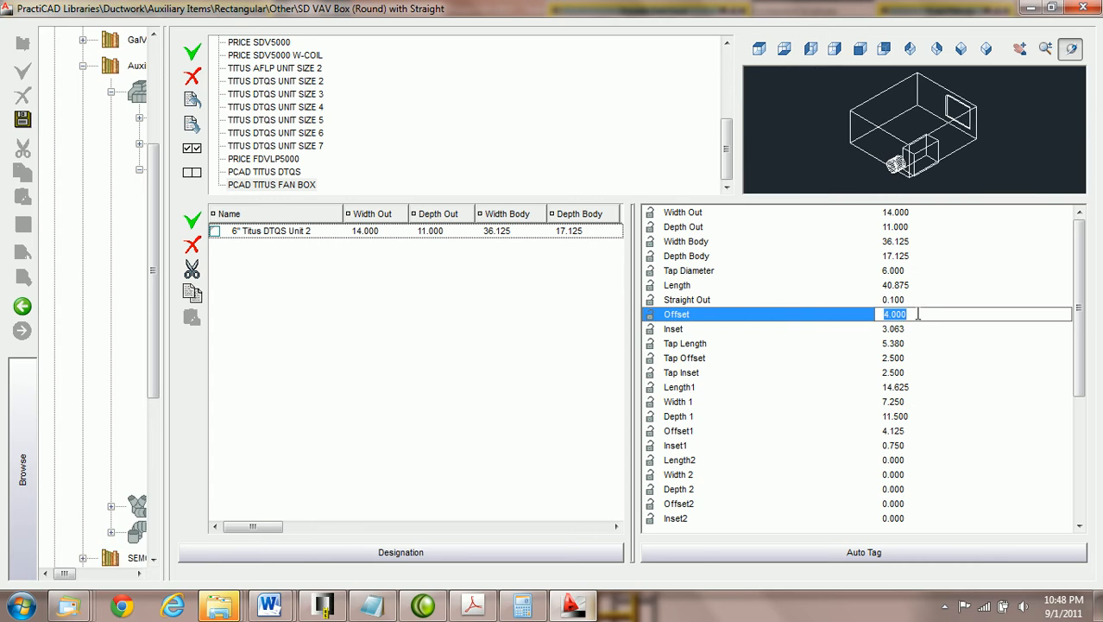
text(3.5)
key(Return)
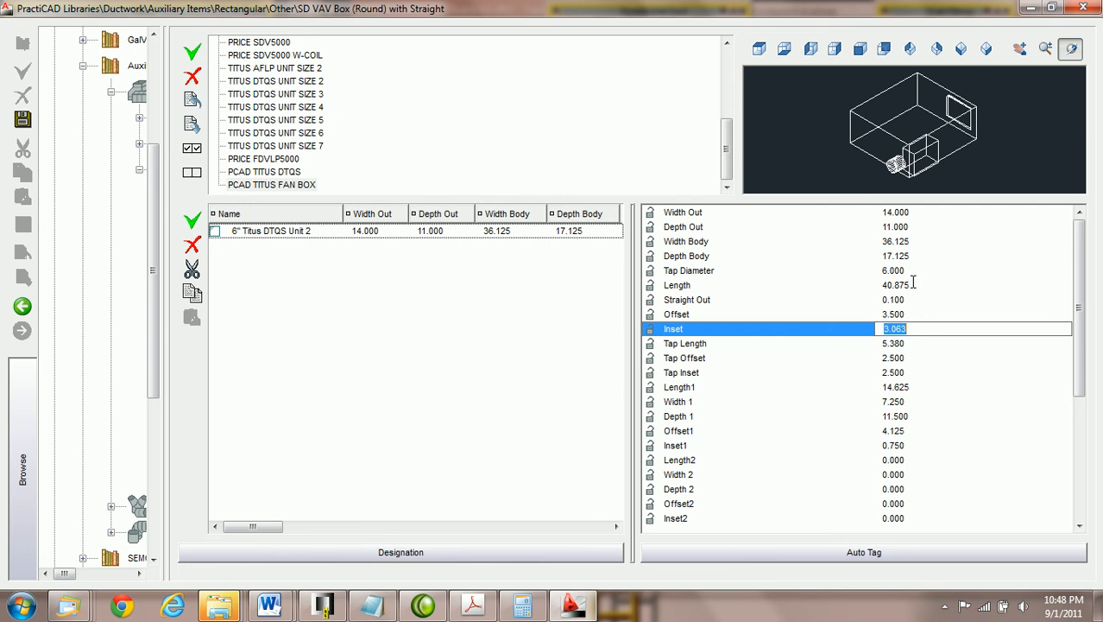
Step: Try an Inset of 0 and inspect the outlet opening in the preview
text(0)
key(Return)
scroll(1011, 146, up, 5)
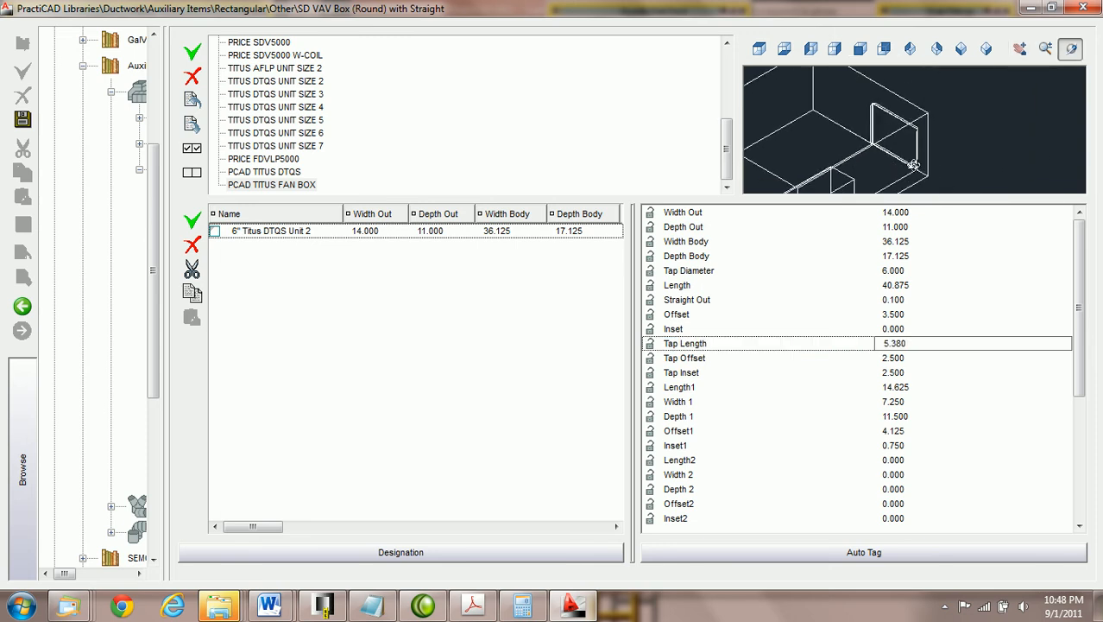
Step: Check the discharge opening's placement in the Titus PDF in Acrobat and consult the Inset formula in Notepad
mouse_move(476, 606)
click(482, 560)
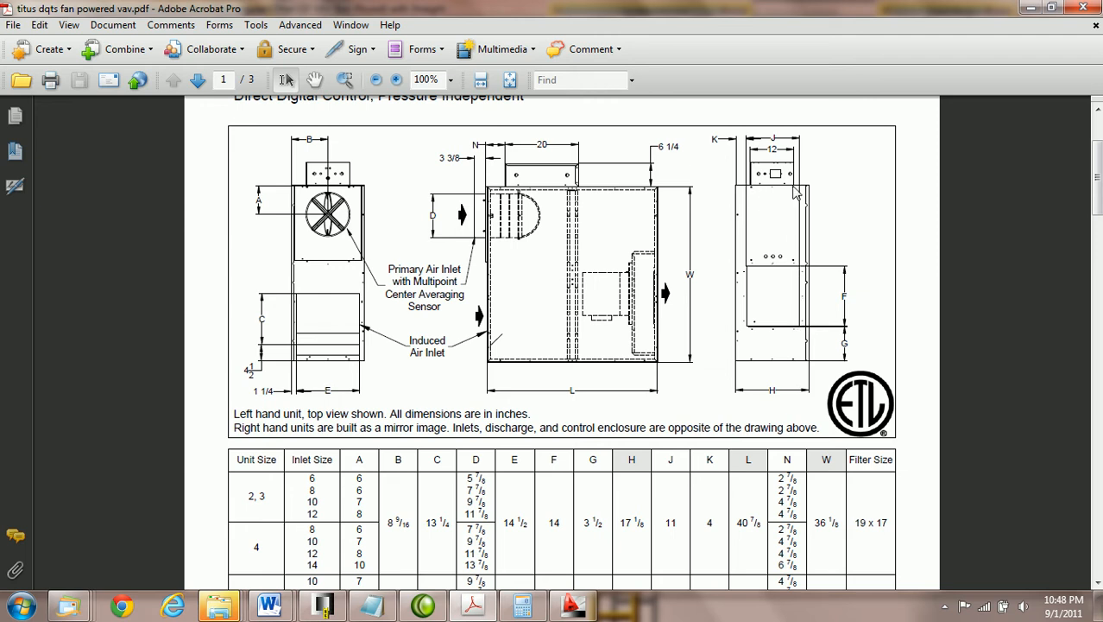
click(572, 606)
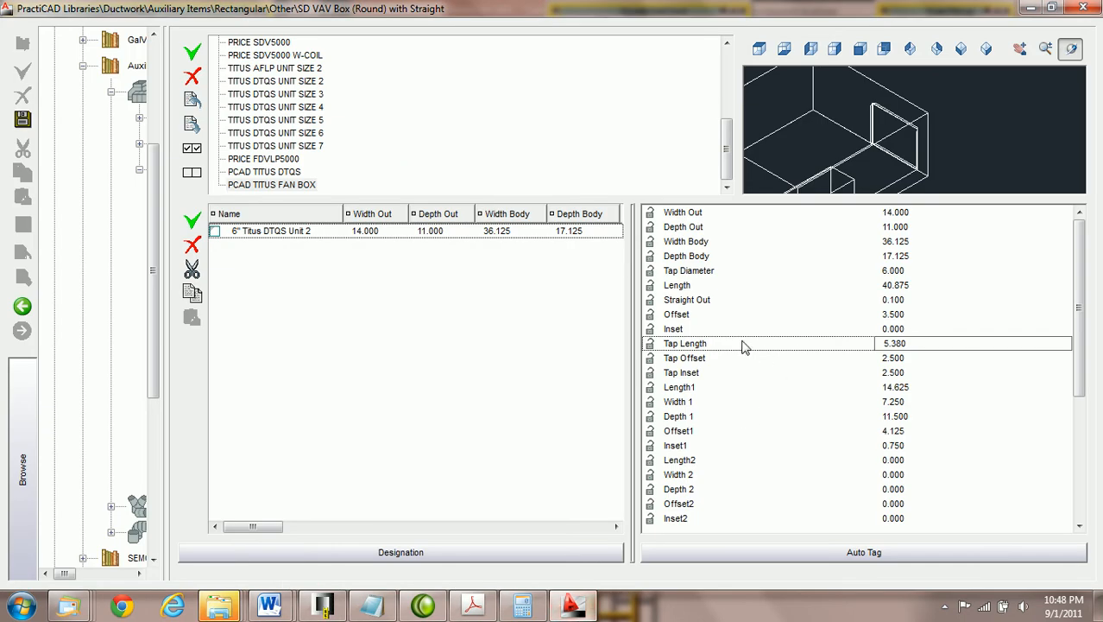
click(372, 605)
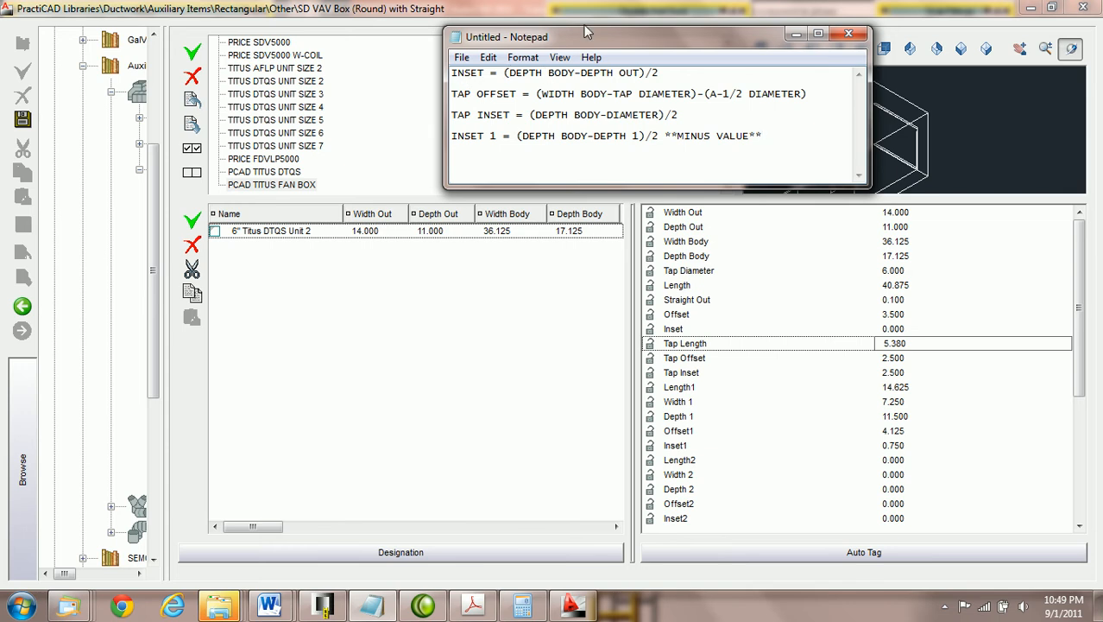
drag(583, 35, 509, 47)
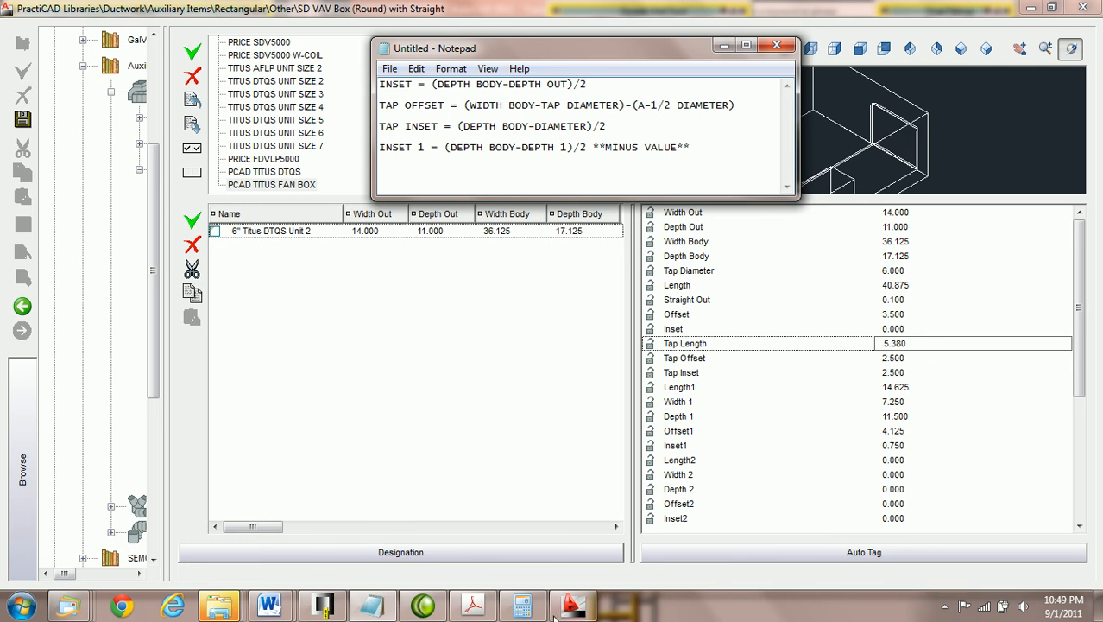
Step: Calculate the Inset in Calculator by subtracting 11 from 17.125 and dividing by 2
click(522, 605)
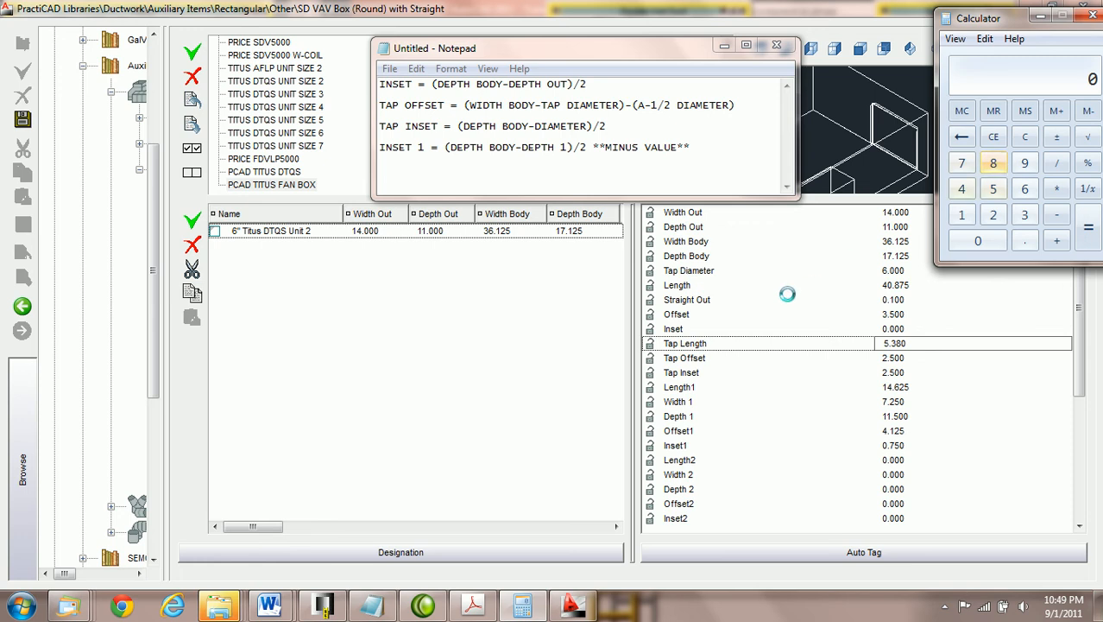
click(962, 215)
click(961, 163)
click(1024, 241)
click(961, 215)
click(993, 215)
click(993, 189)
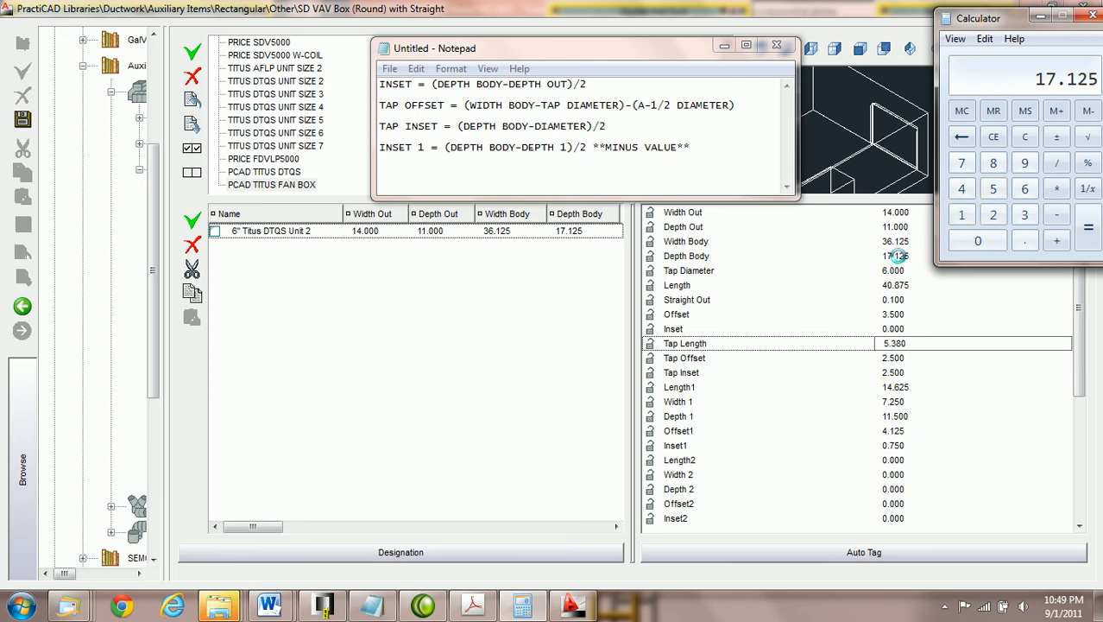
click(1055, 216)
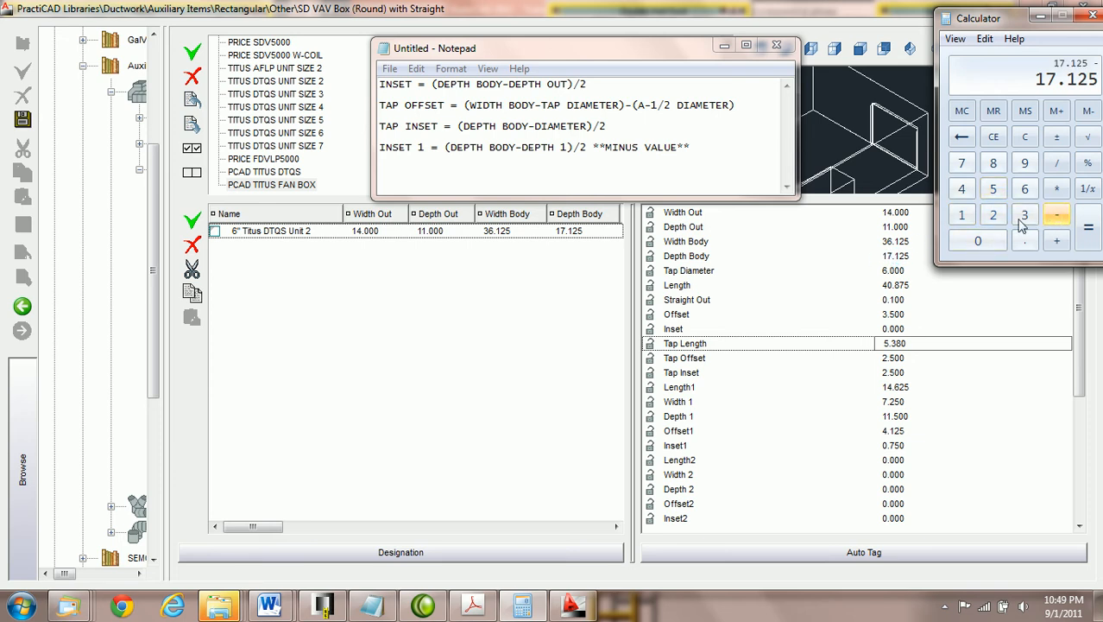
click(962, 215)
click(962, 215)
click(1089, 229)
click(1057, 162)
click(994, 217)
click(1089, 229)
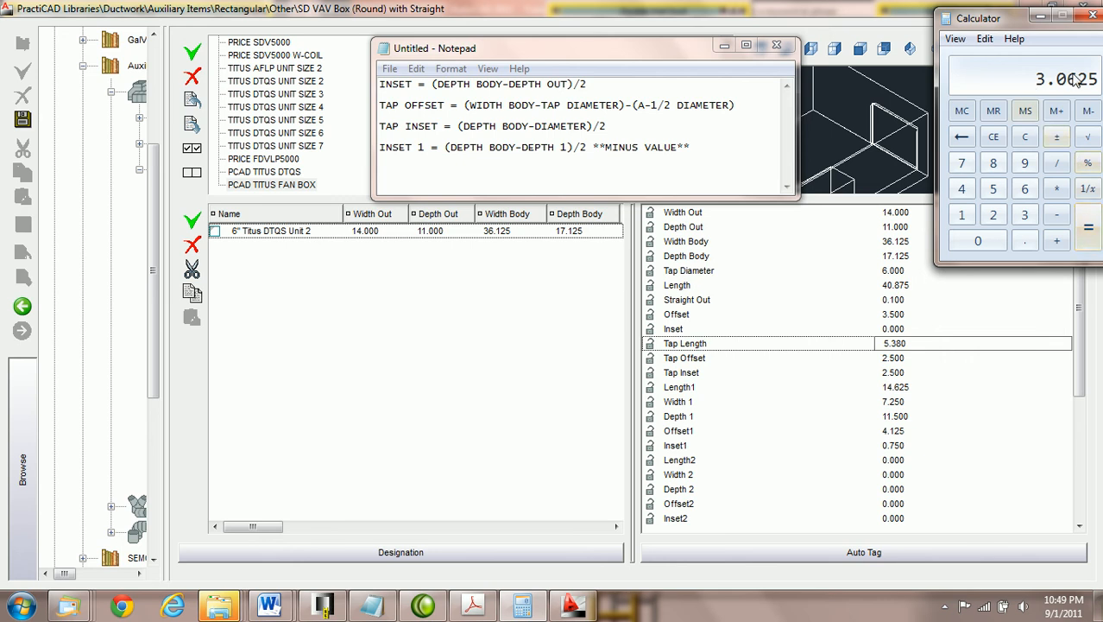
Step: Set the item's Inset to 3.0625 in PractiCAD
click(922, 332)
text(3.0625)
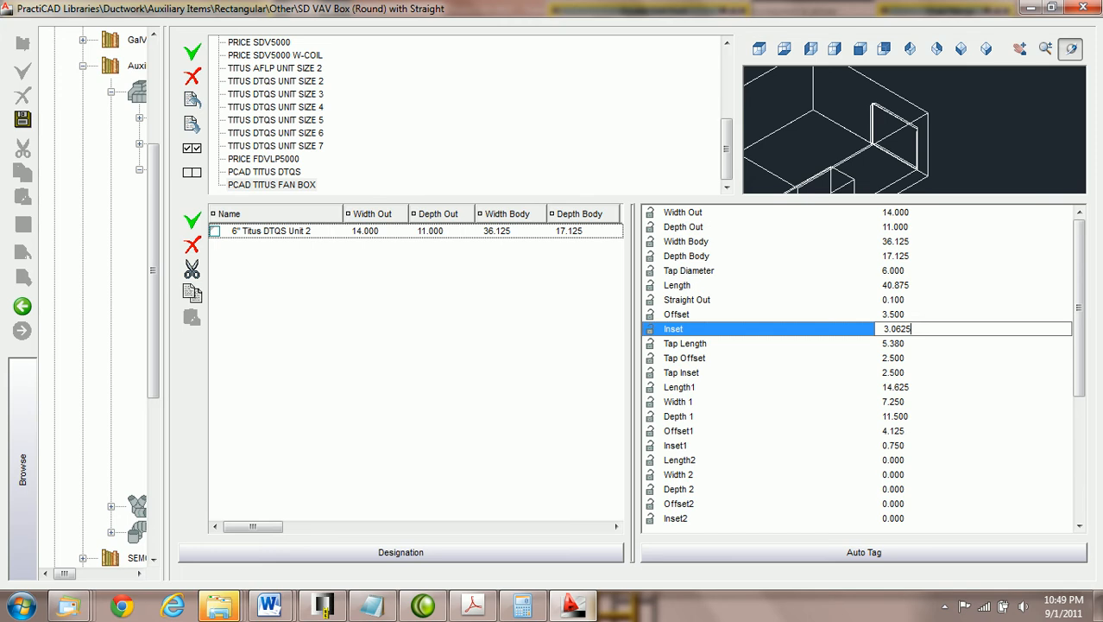
key(Return)
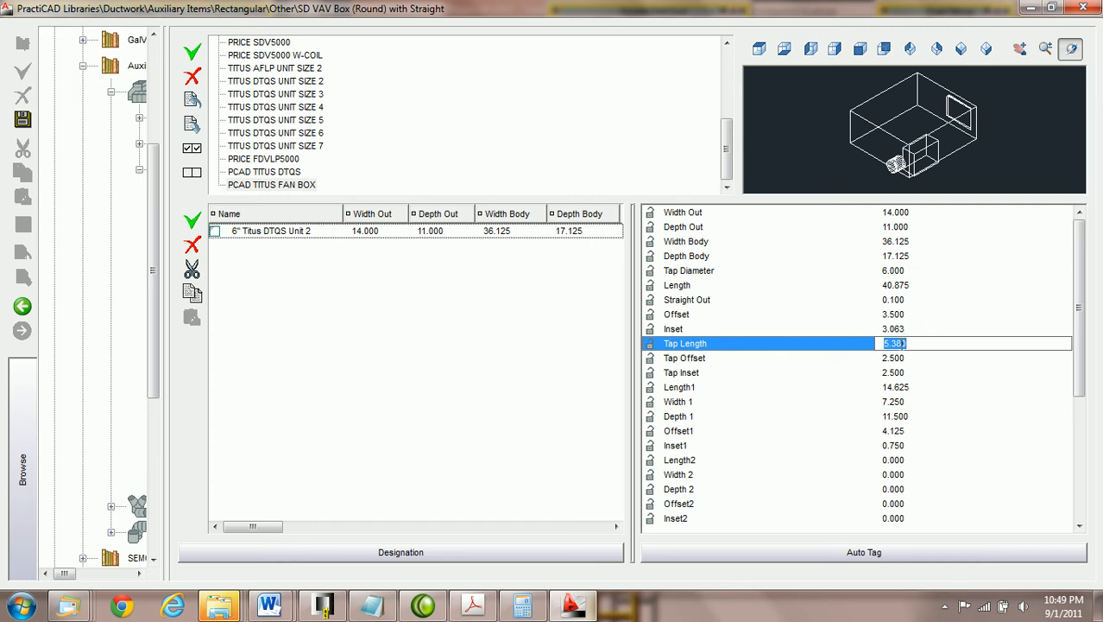
Step: Check the inlet tap's length in the Titus PDF in Acrobat and set the Tap Length to 3.75 in PractiCAD
click(472, 604)
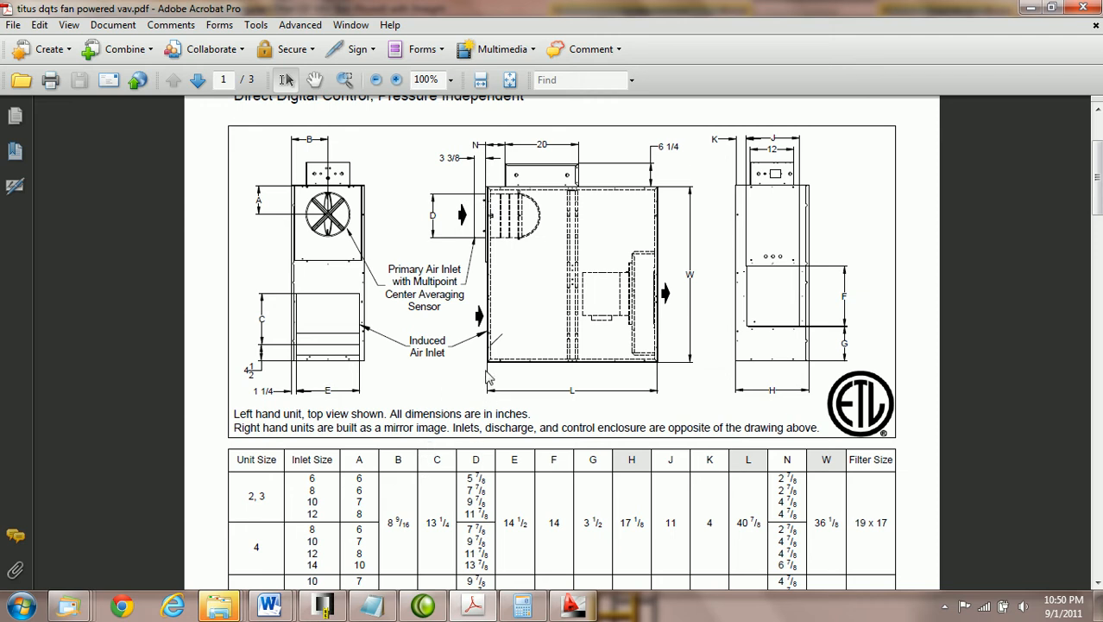
click(573, 605)
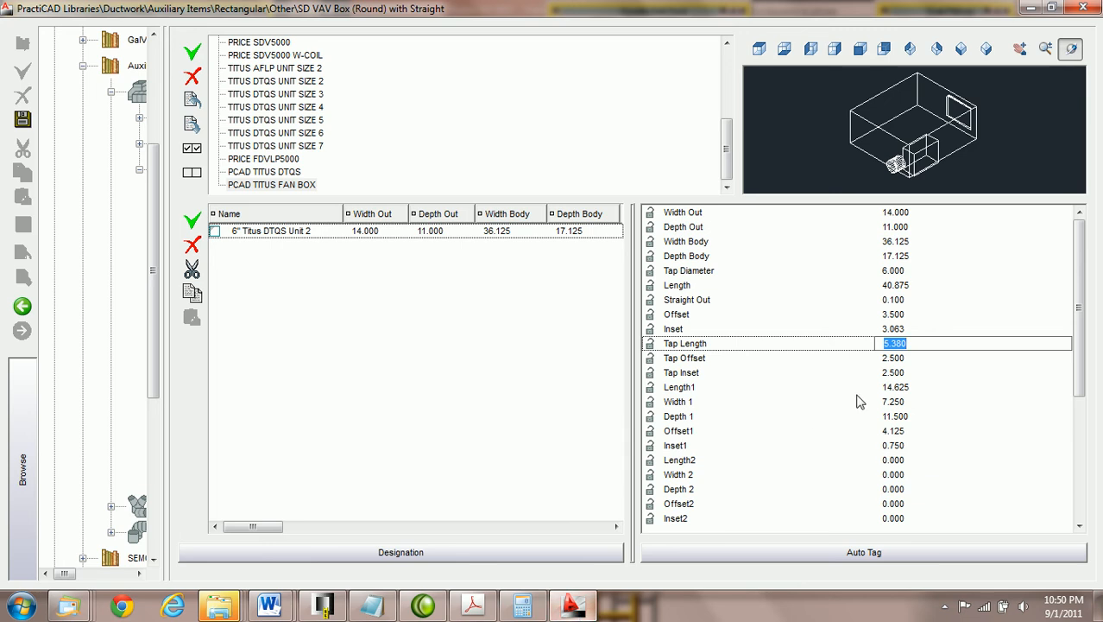
text(3.)
key(BackSpace)
text(75)
key(Return)
Step: Try Tap Offset values of 4.5, 6.5 and 26.5 for the round inlet tap
text(4.5)
key(Return)
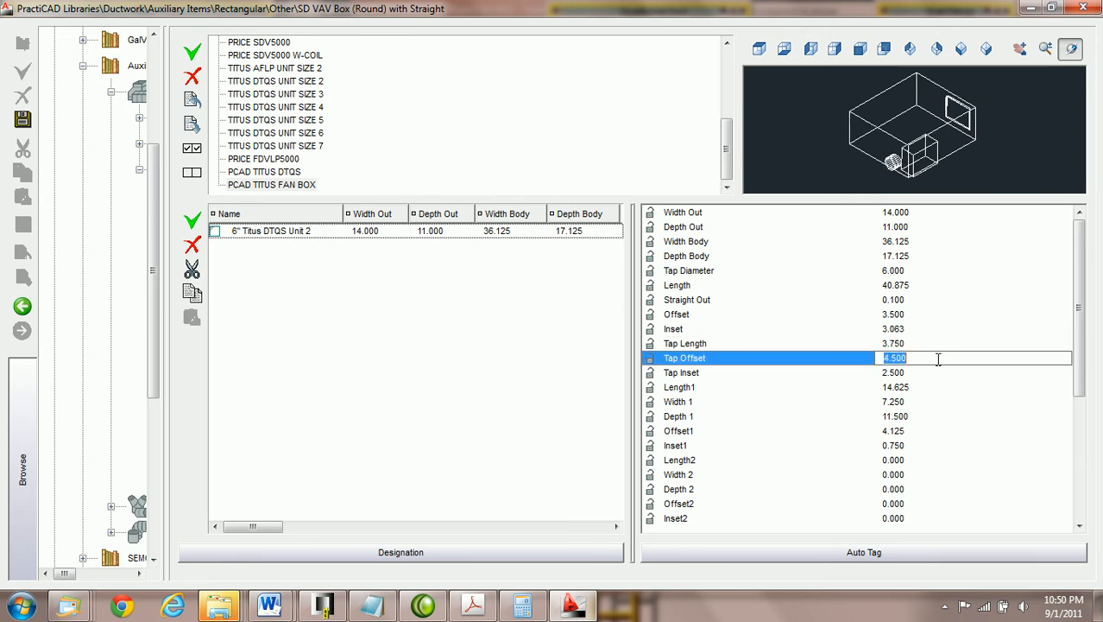
text(6.5)
key(Return)
text(26.5)
key(Return)
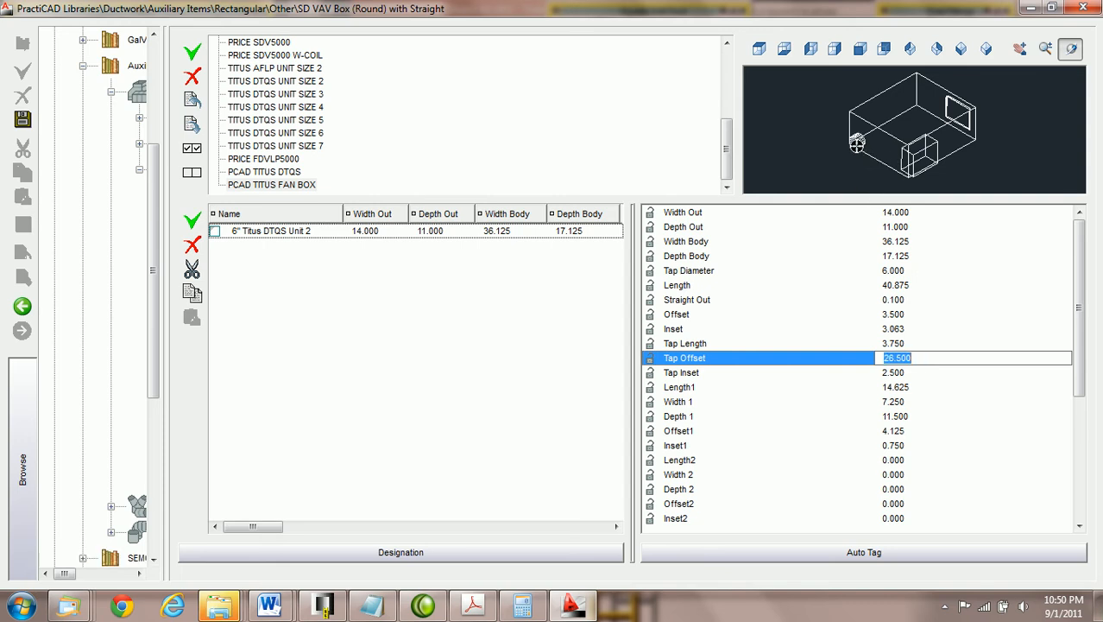
Step: Switch the preview to a straight-on view of the tap end and set the Tap Offset to 0
click(883, 151)
scroll(885, 152, up, 3)
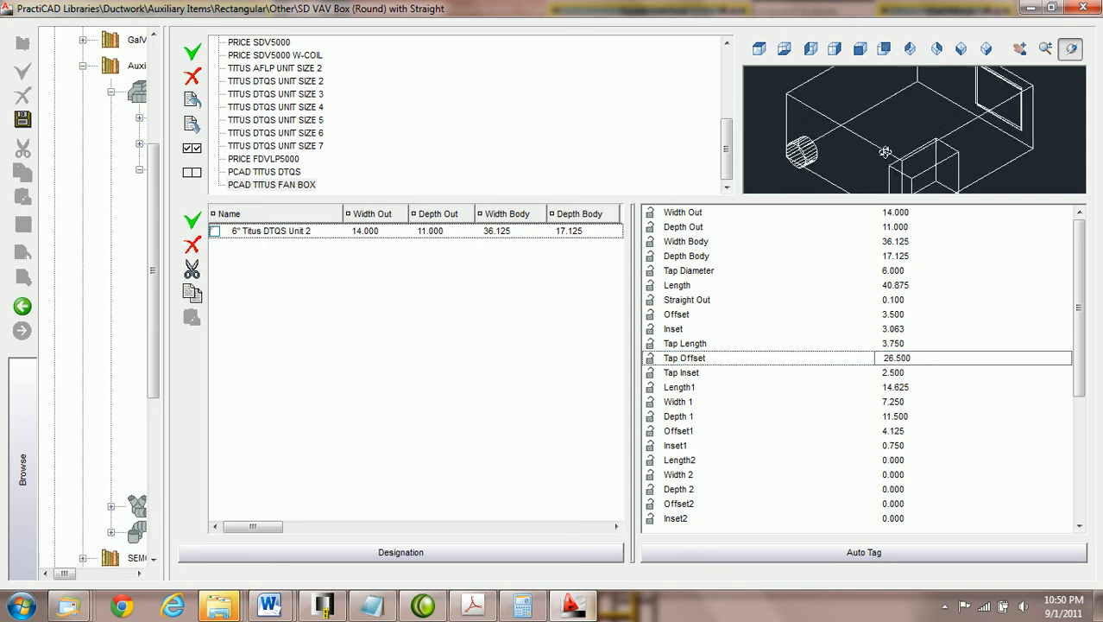
click(813, 51)
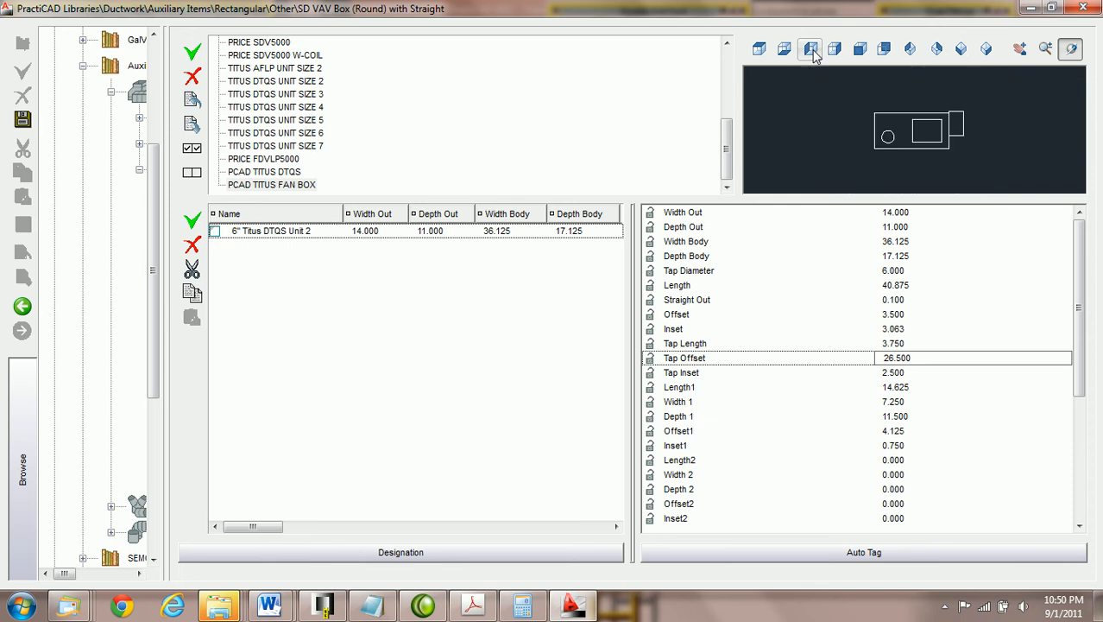
scroll(982, 135, up, 2)
scroll(982, 135, up, 1)
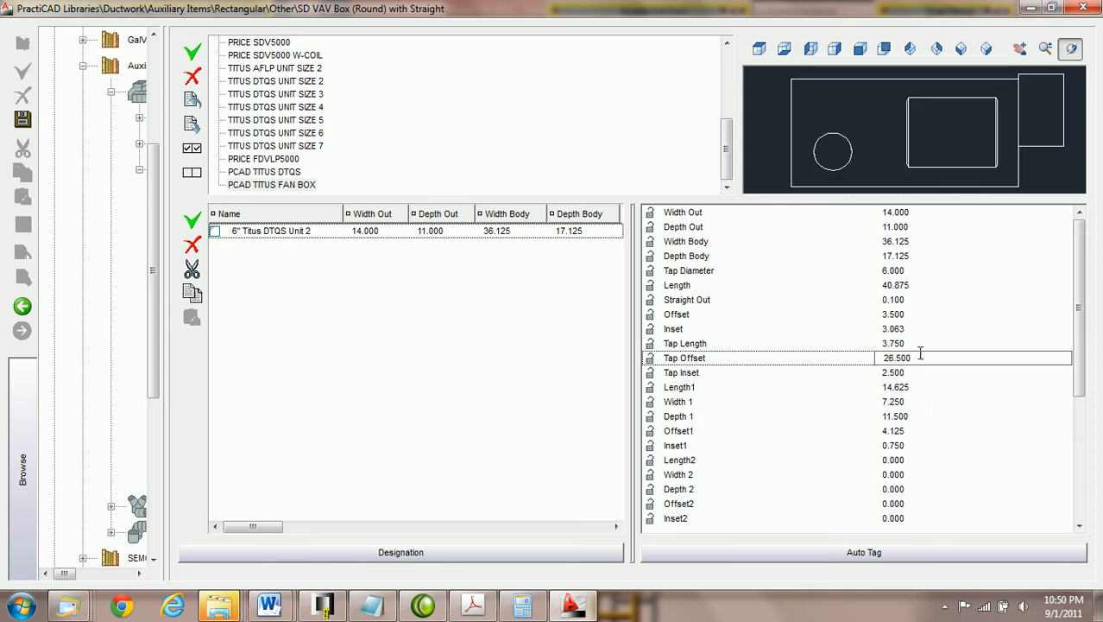
text(22.500)
key(Return)
text(0)
key(Return)
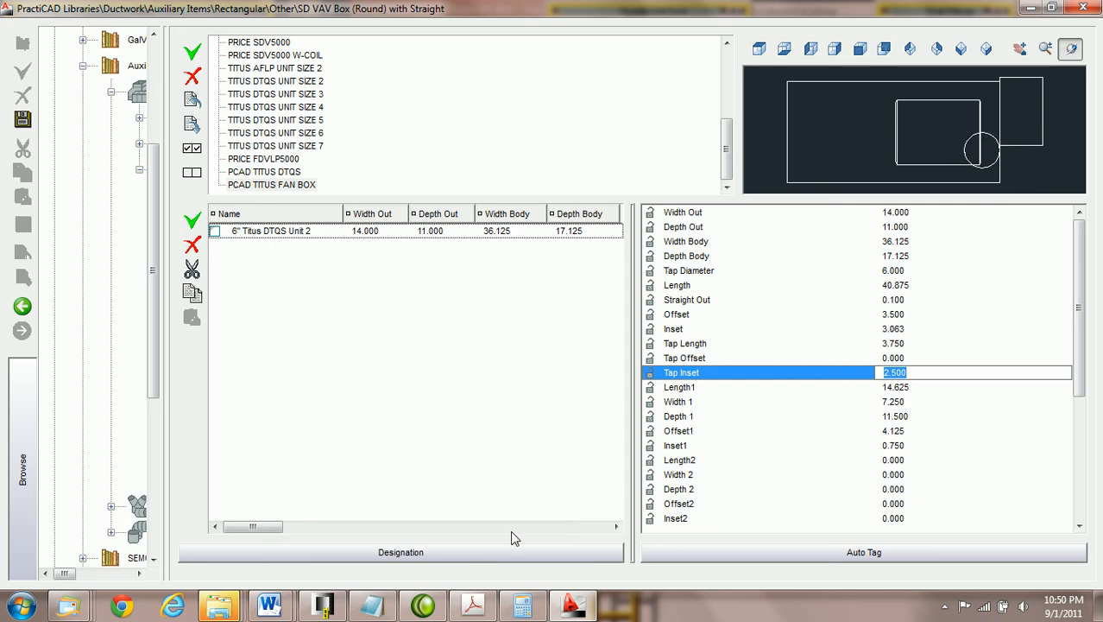
Step: Check the inlet tap's position dimensions in the Titus PDF in Acrobat and the Tap Offset formula in Notepad
click(473, 607)
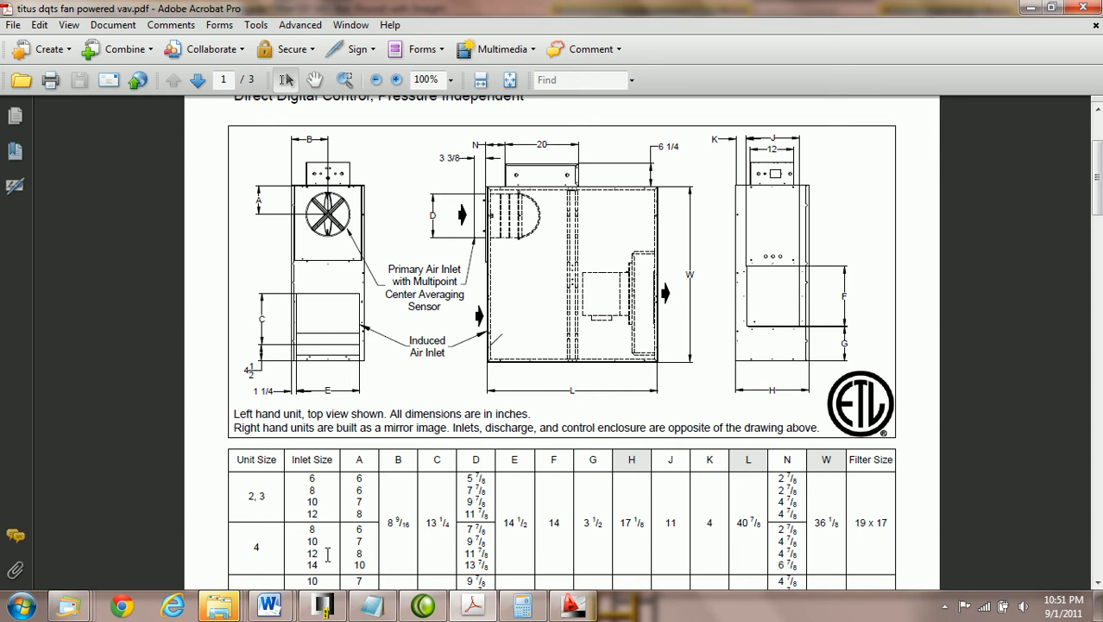
click(369, 607)
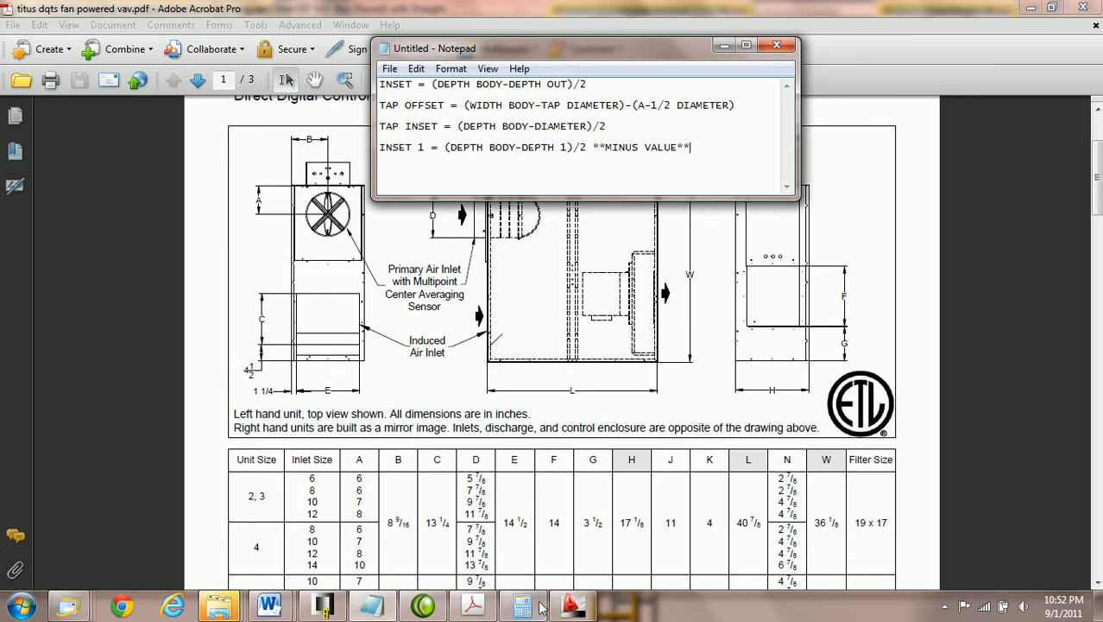
click(566, 610)
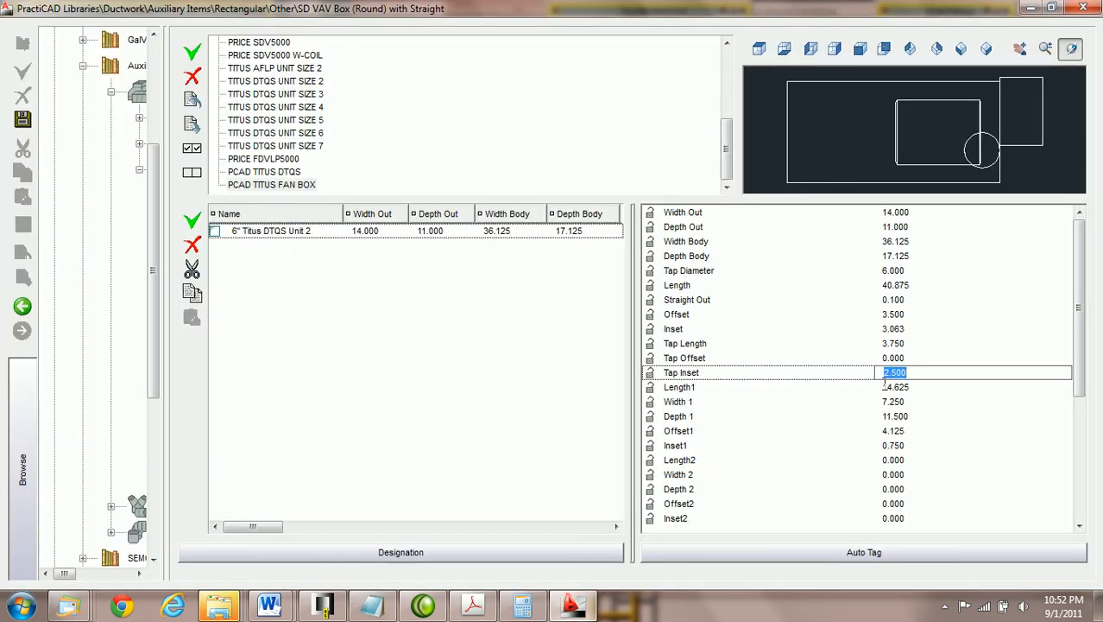
Step: Switch to Calculator, clear it and subtract the 6 tap diameter from the 36.125 body width for the Tap Offset
click(522, 607)
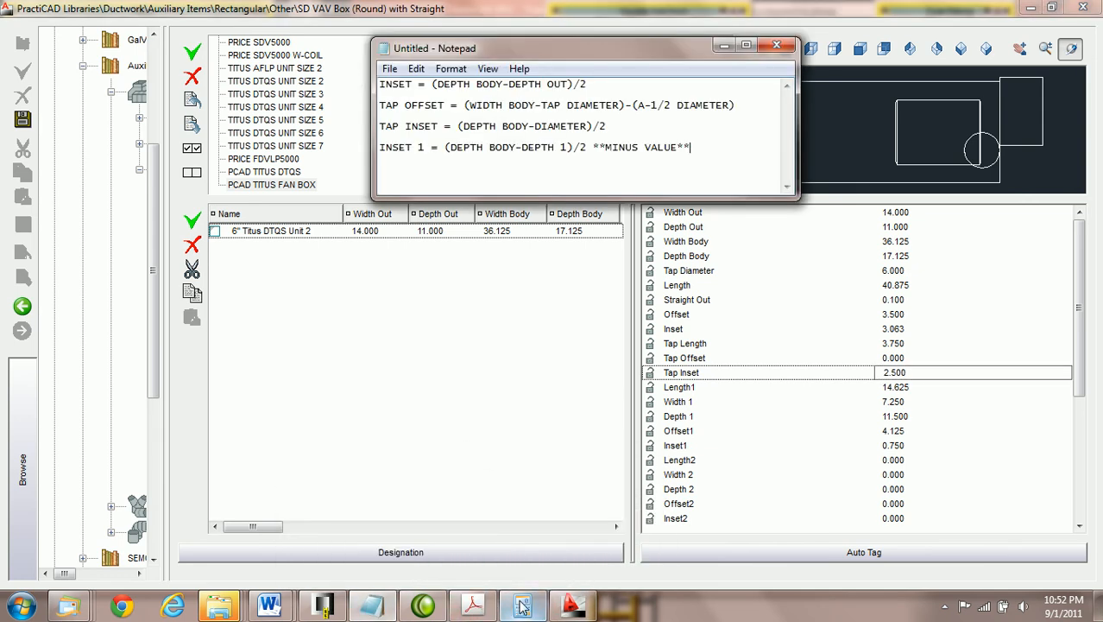
click(522, 607)
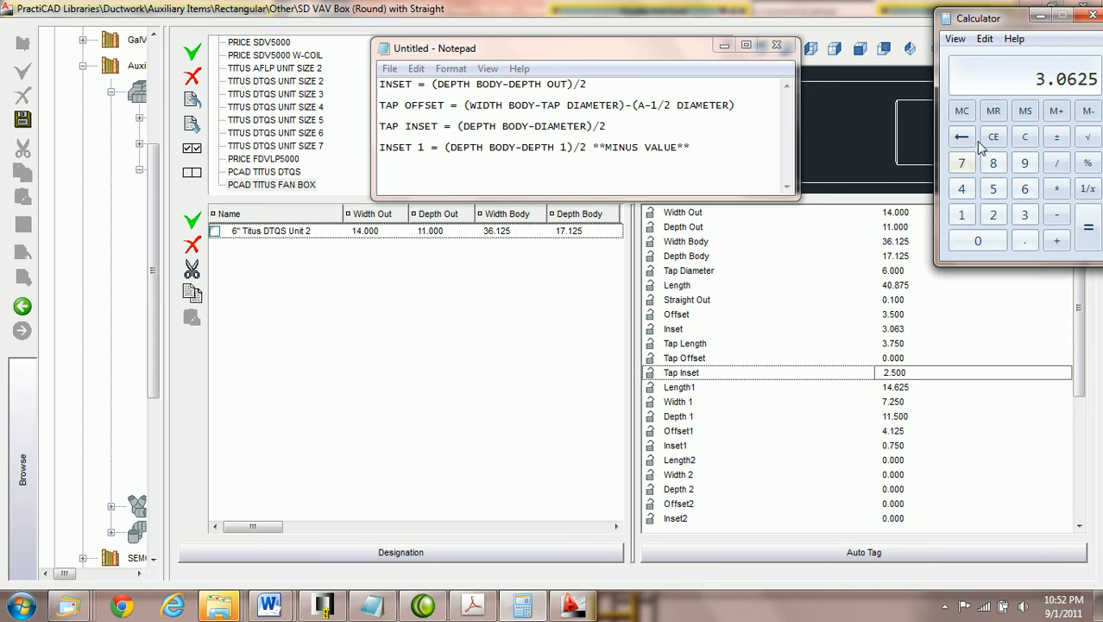
click(1024, 138)
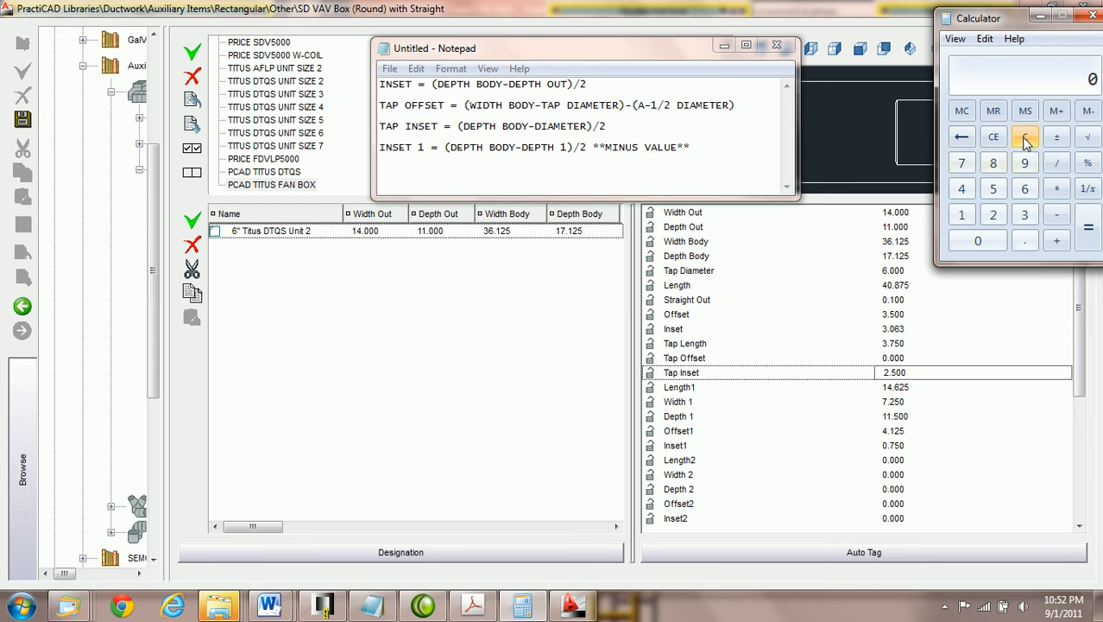
click(1025, 214)
click(1025, 188)
click(1025, 241)
click(962, 215)
click(993, 215)
click(993, 188)
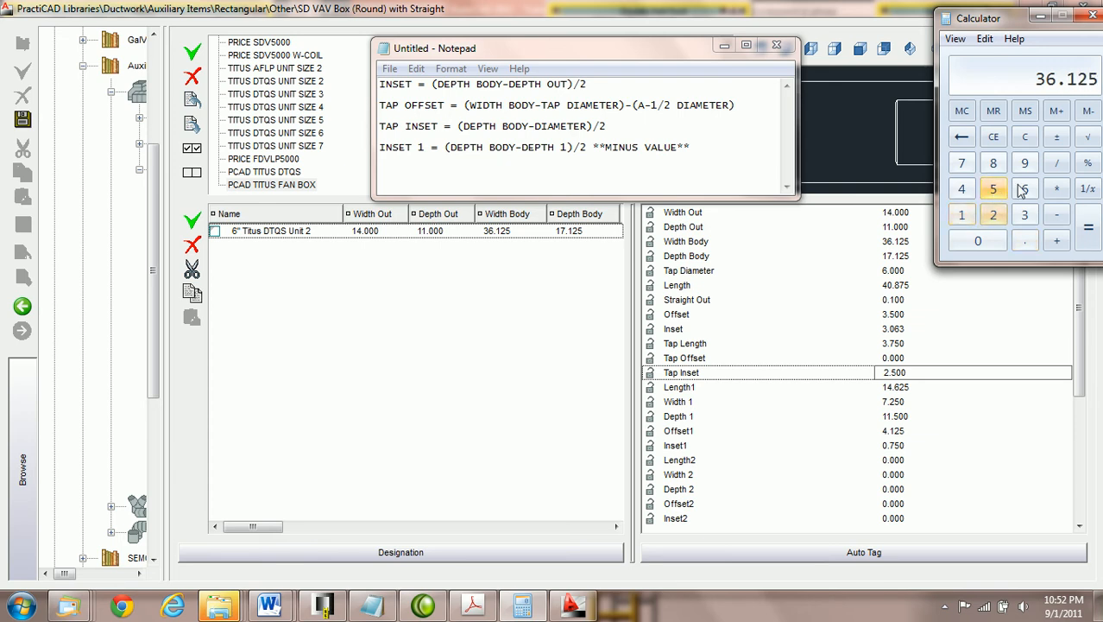
click(1057, 215)
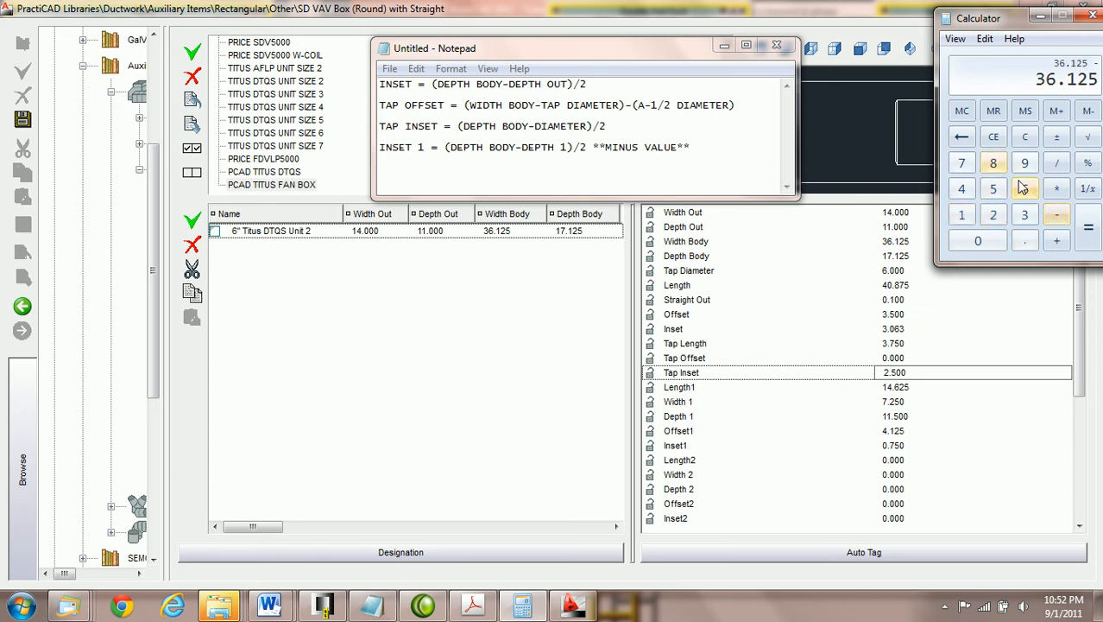
click(1025, 190)
click(1089, 230)
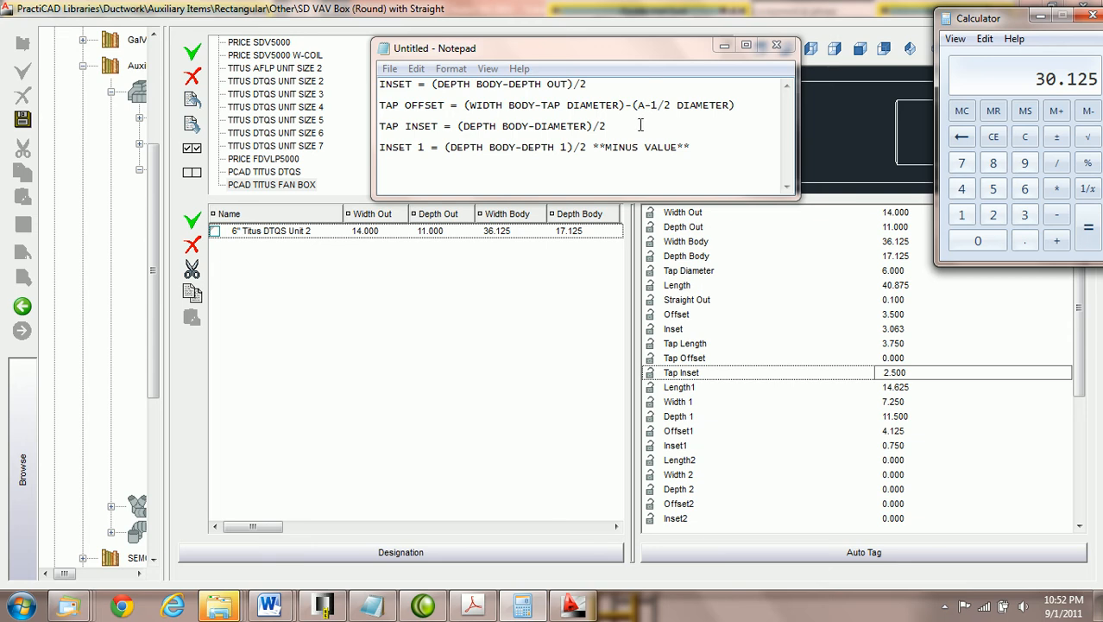
Step: Check the inlet's A dimension in the Titus PDF in Acrobat and subtract 3 from the running result in Calculator
click(473, 604)
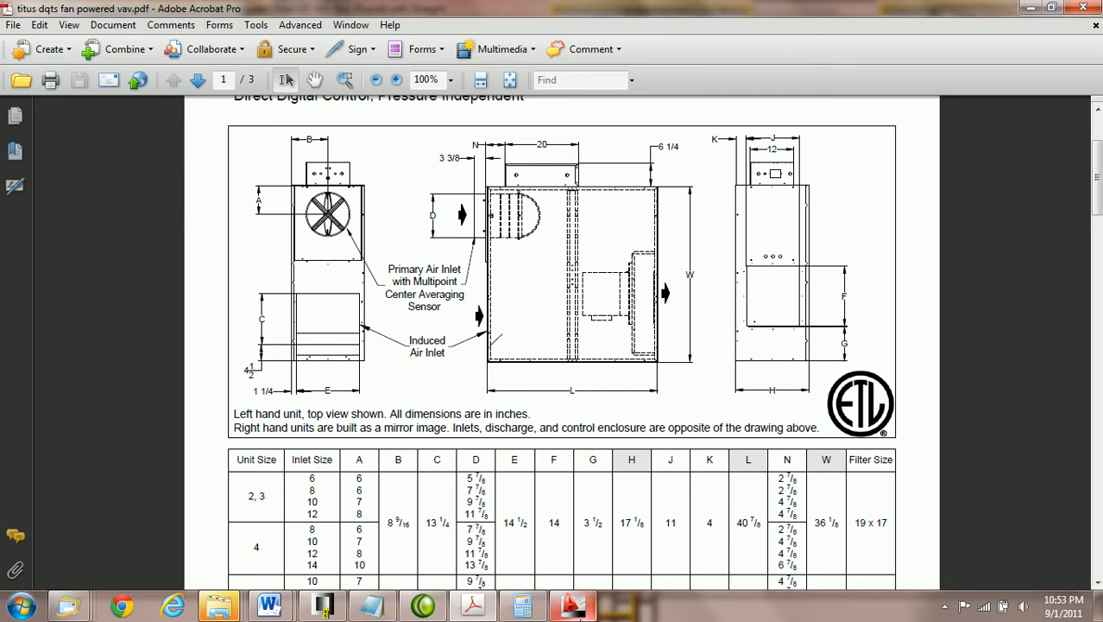
click(522, 606)
click(1059, 218)
click(1024, 216)
click(1089, 240)
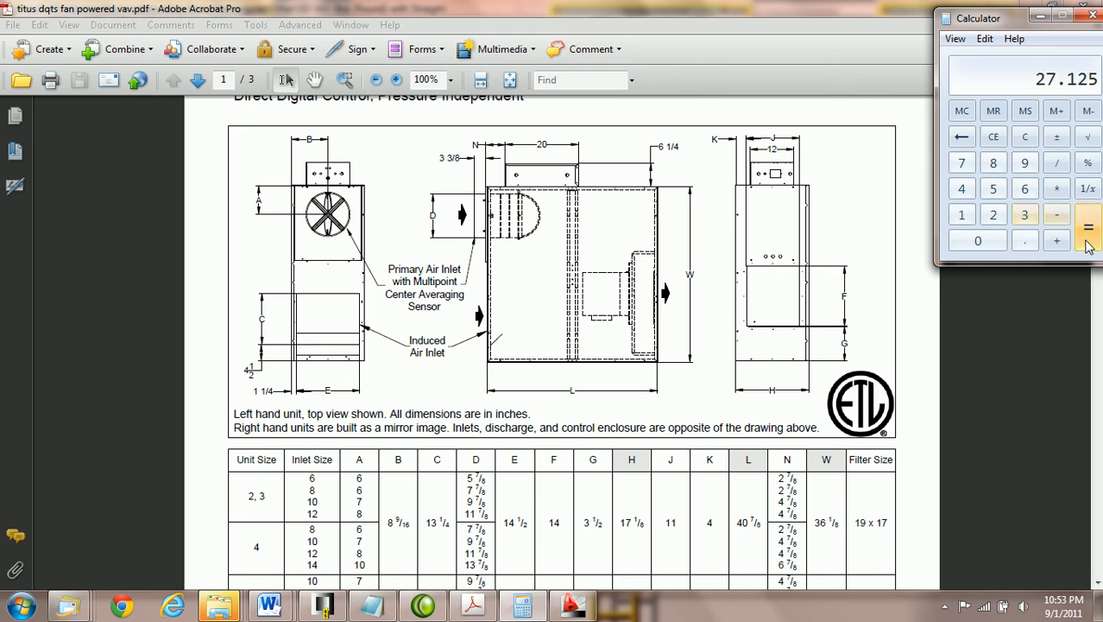
Step: Recheck the Notepad formula and Calculator result, and set the Tap Offset to 27.125 and the Tap Inset to 0 in PractiCAD
click(373, 607)
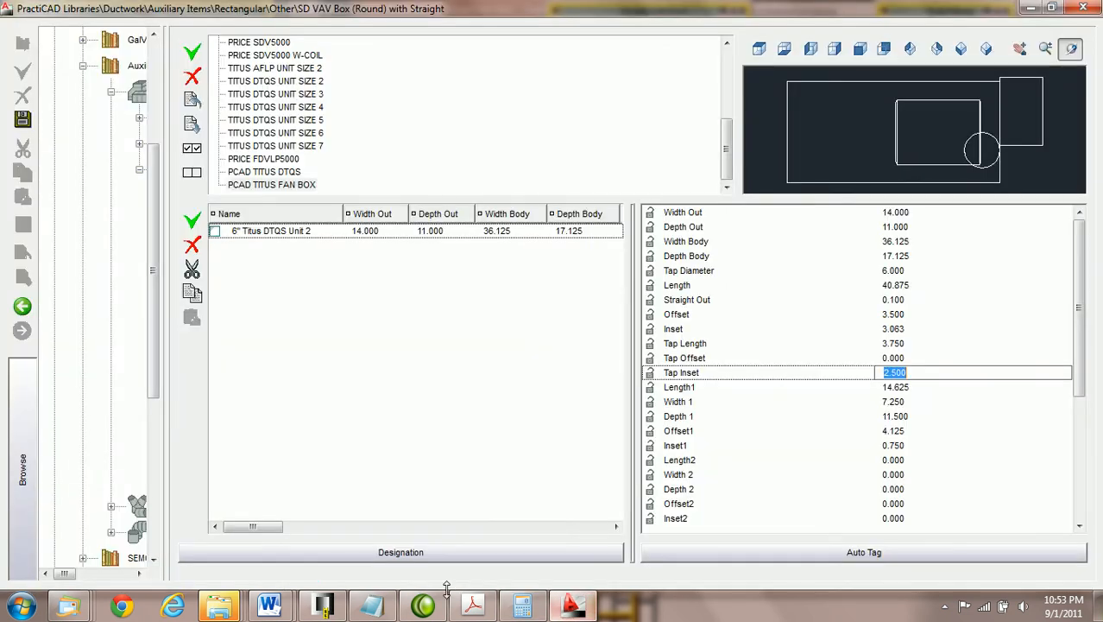
click(373, 607)
click(522, 606)
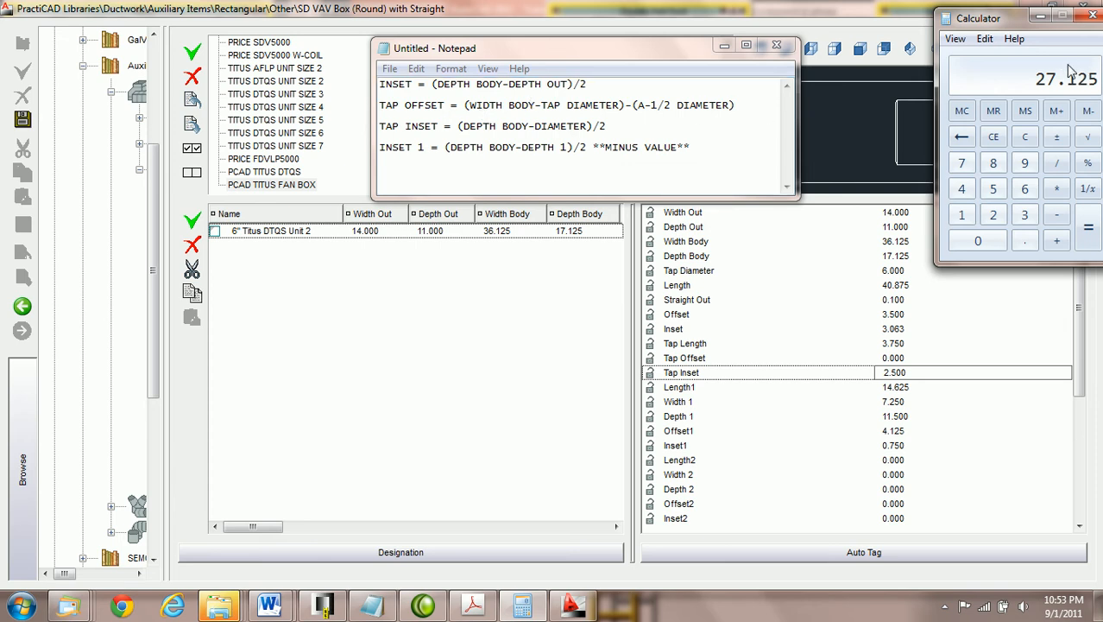
click(923, 358)
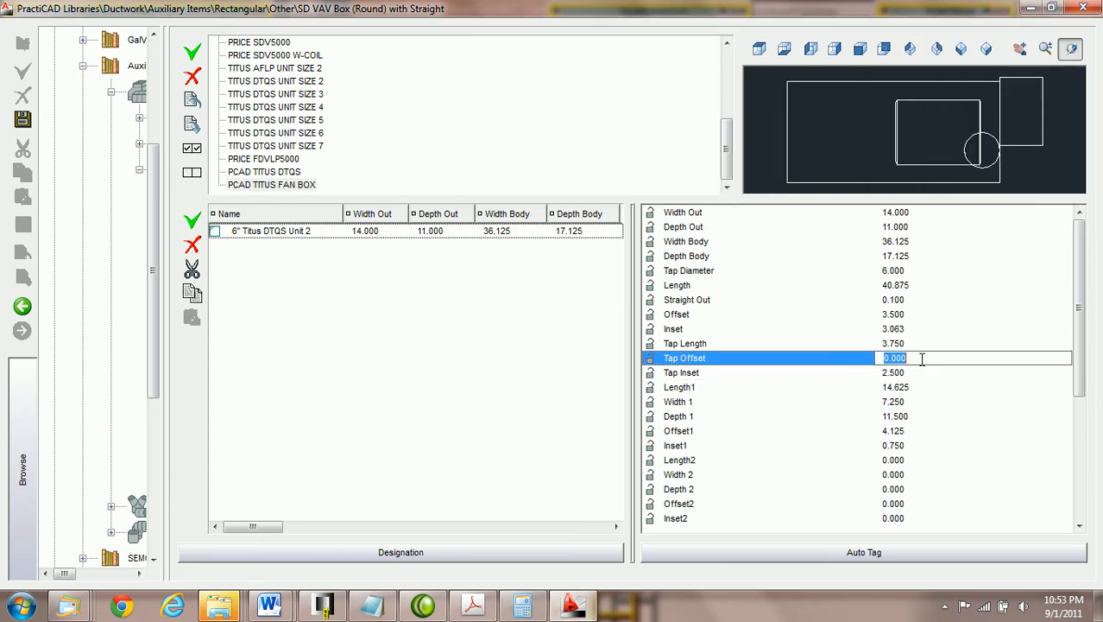
text(27.125)
key(Tab)
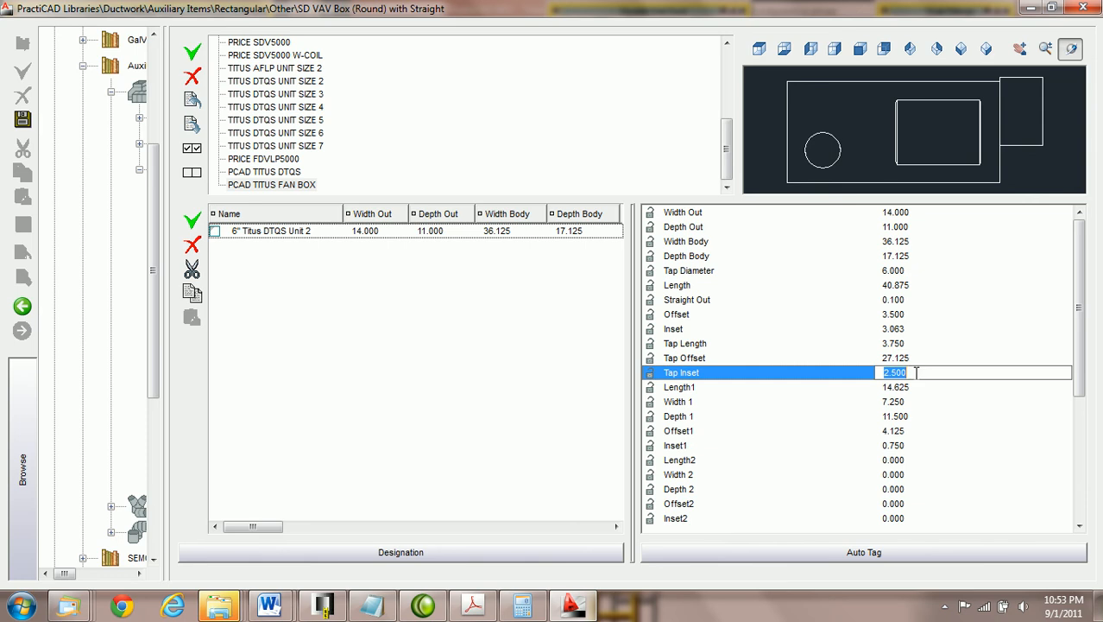
text(0)
key(Return)
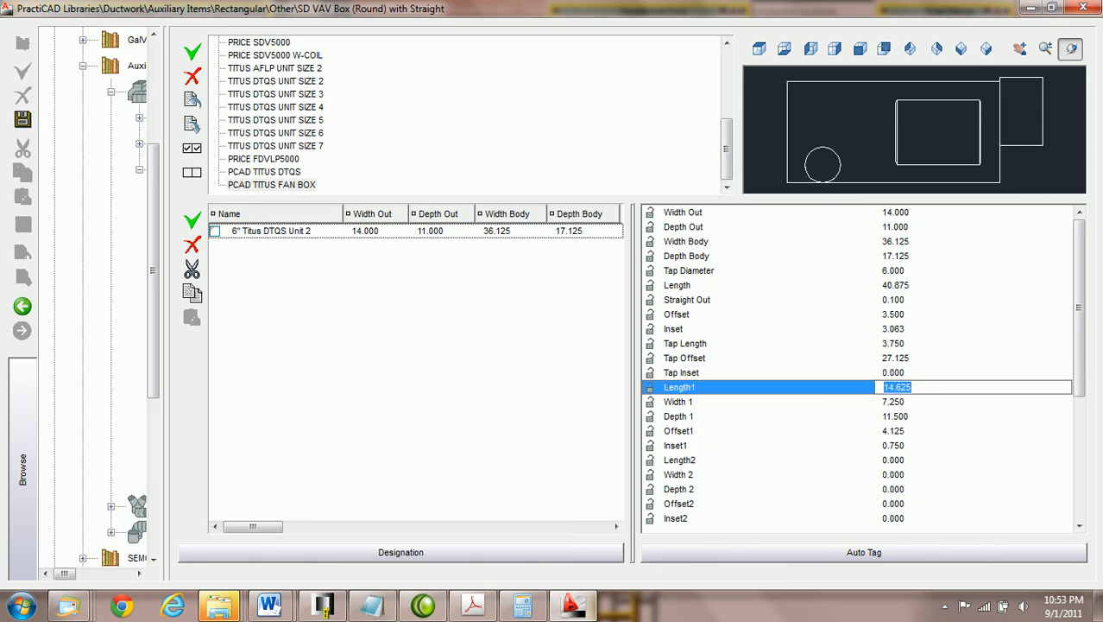
Step: Check the inlet tap drawing in the Titus PDF in Acrobat and the Tap Inset formula in Notepad
click(479, 605)
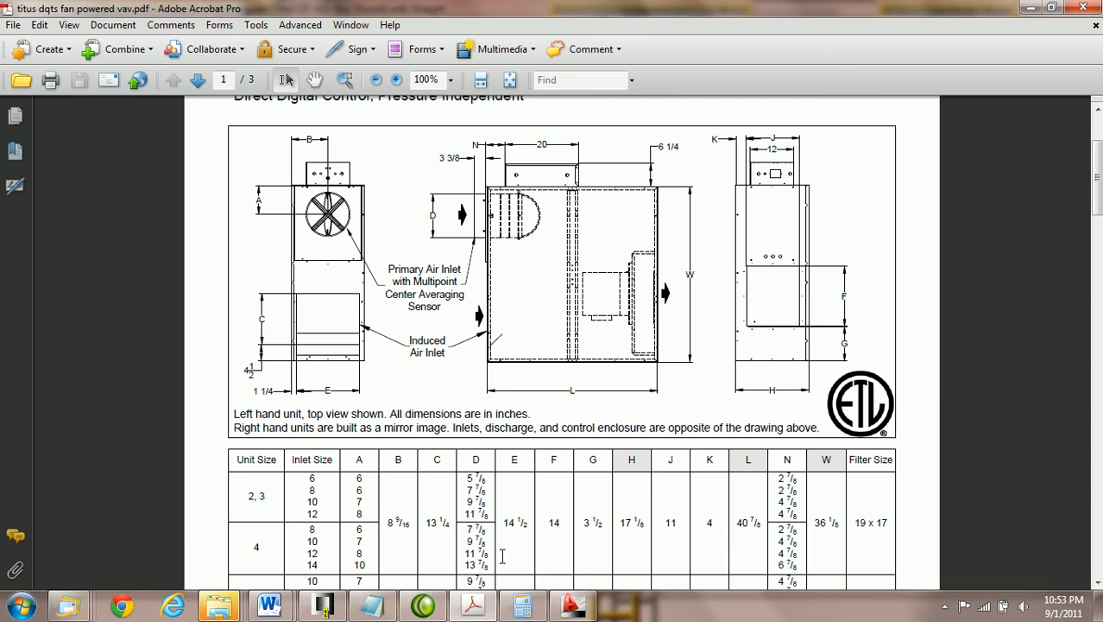
click(571, 607)
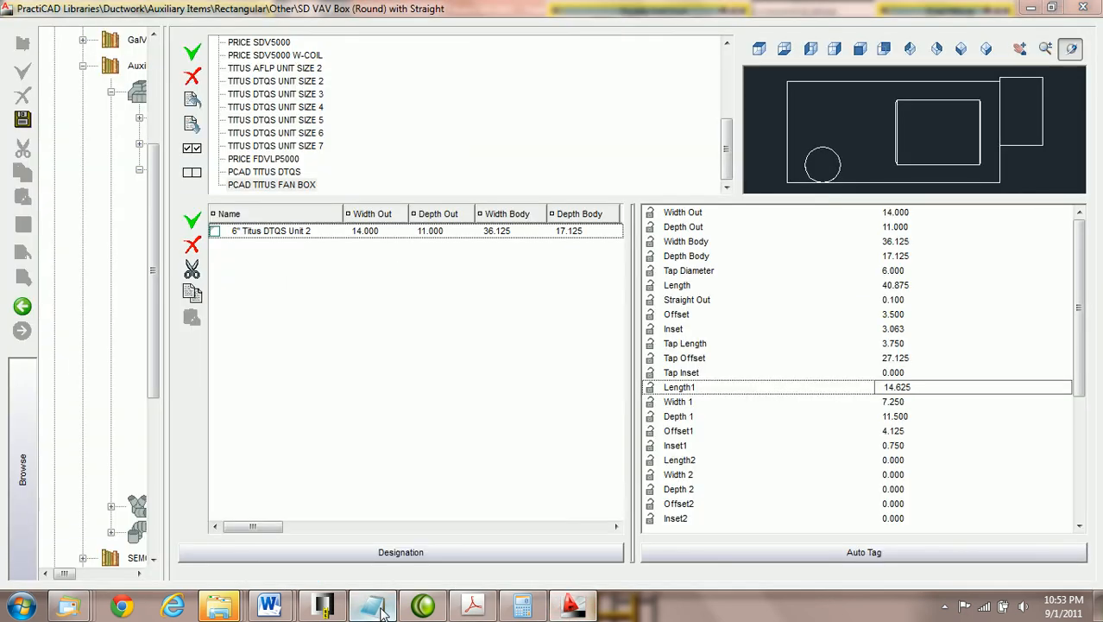
click(389, 603)
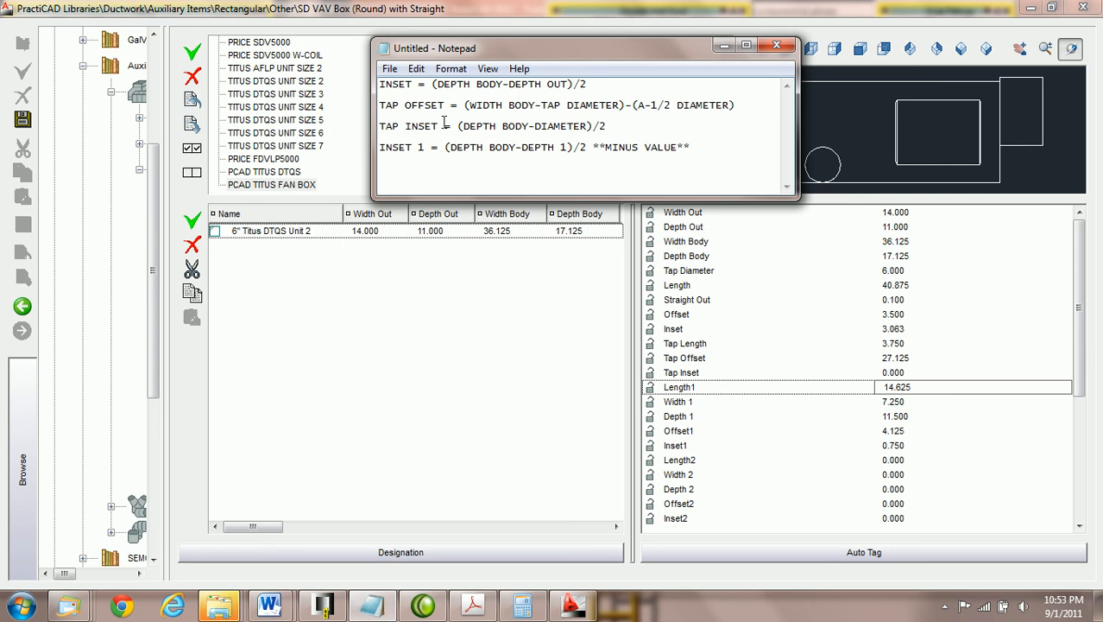
mouse_move(589, 46)
mouse_down()
mouse_move(538, 49)
mouse_move(569, 50)
mouse_up()
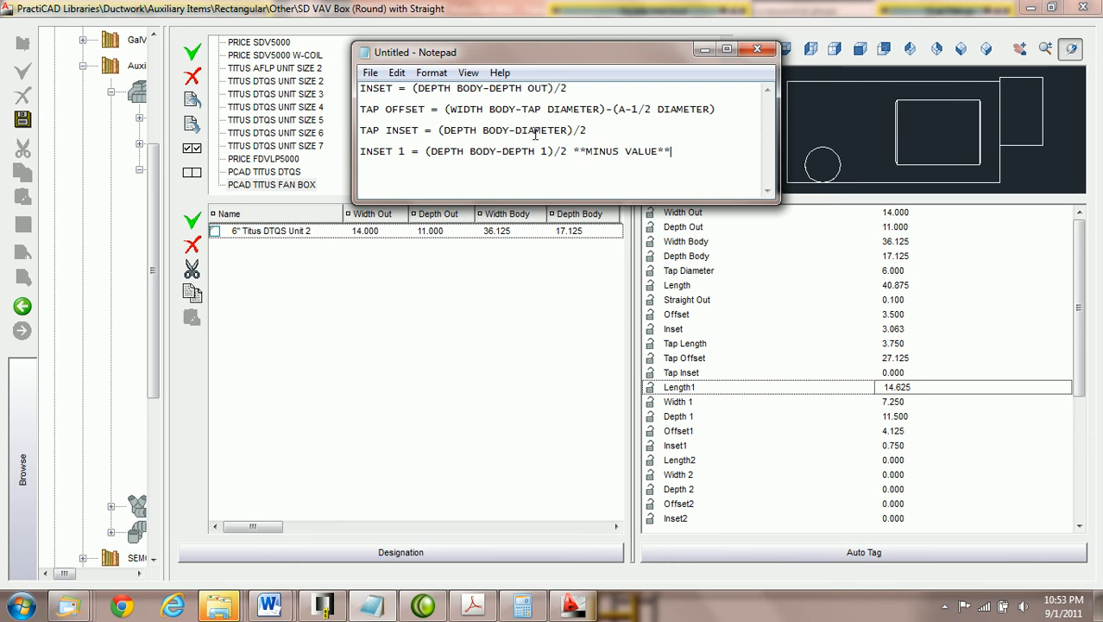
Step: Calculate the Tap Inset in Calculator as 17.125 minus 6, divided by 2
click(542, 600)
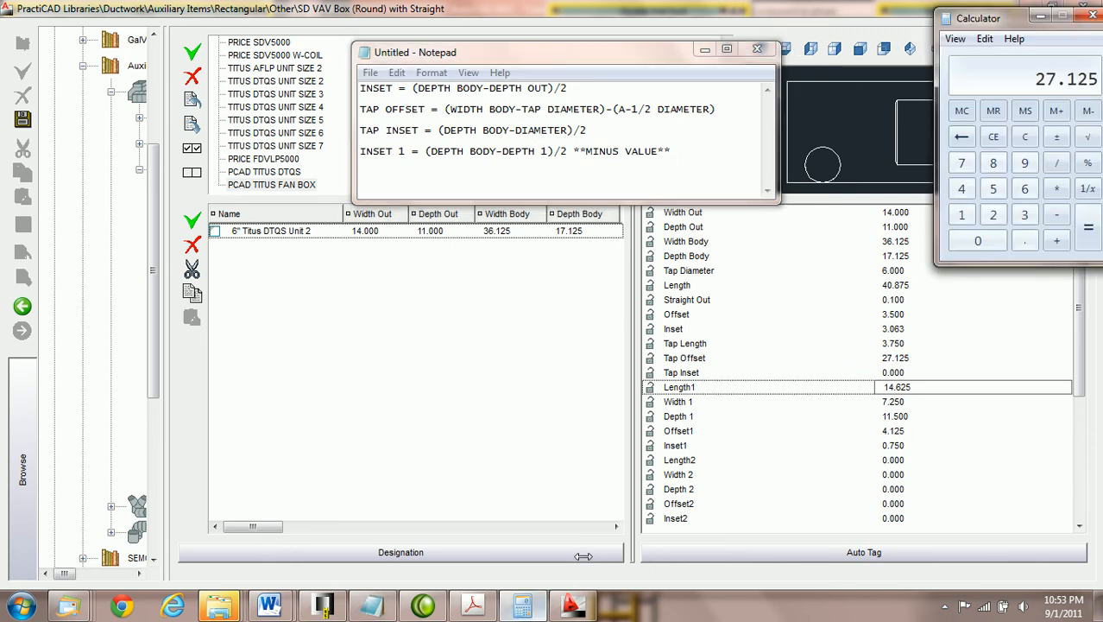
click(1025, 136)
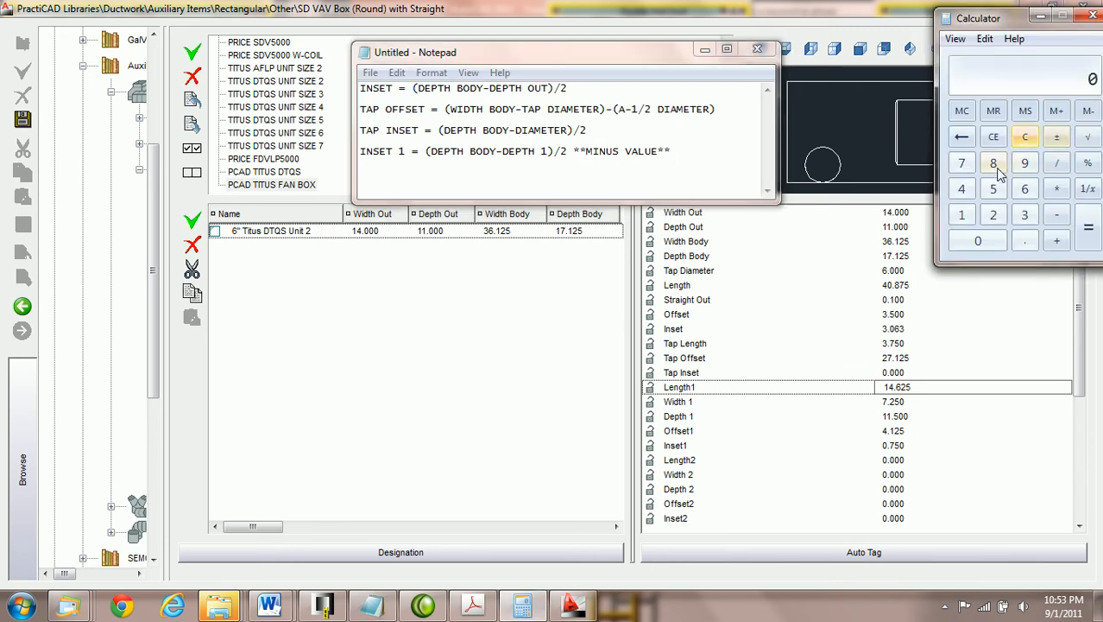
text(17.125)
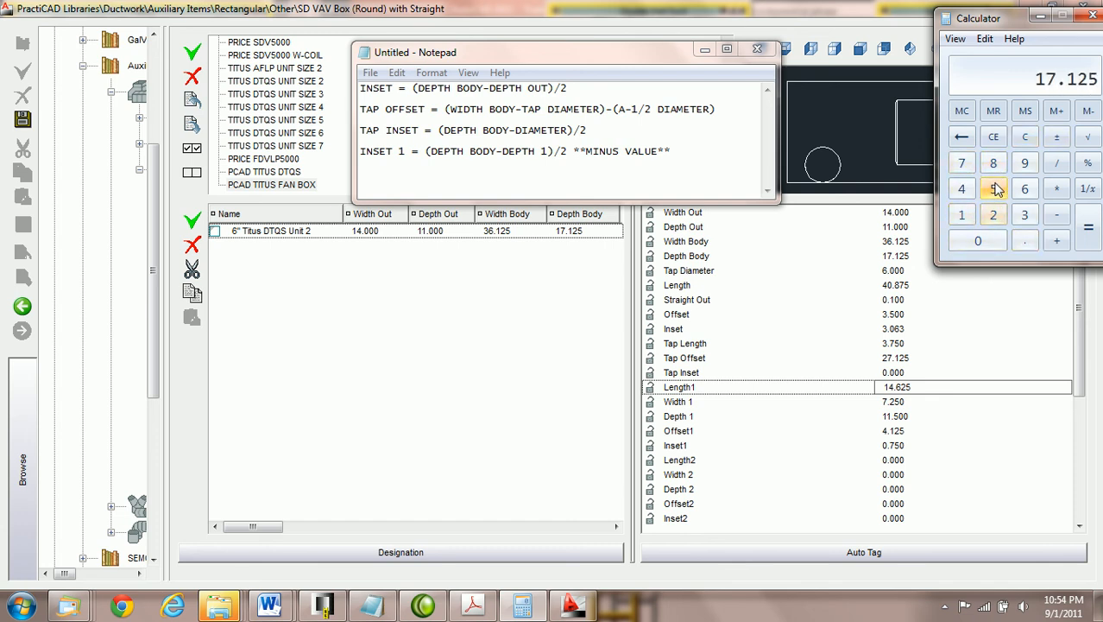
click(1058, 217)
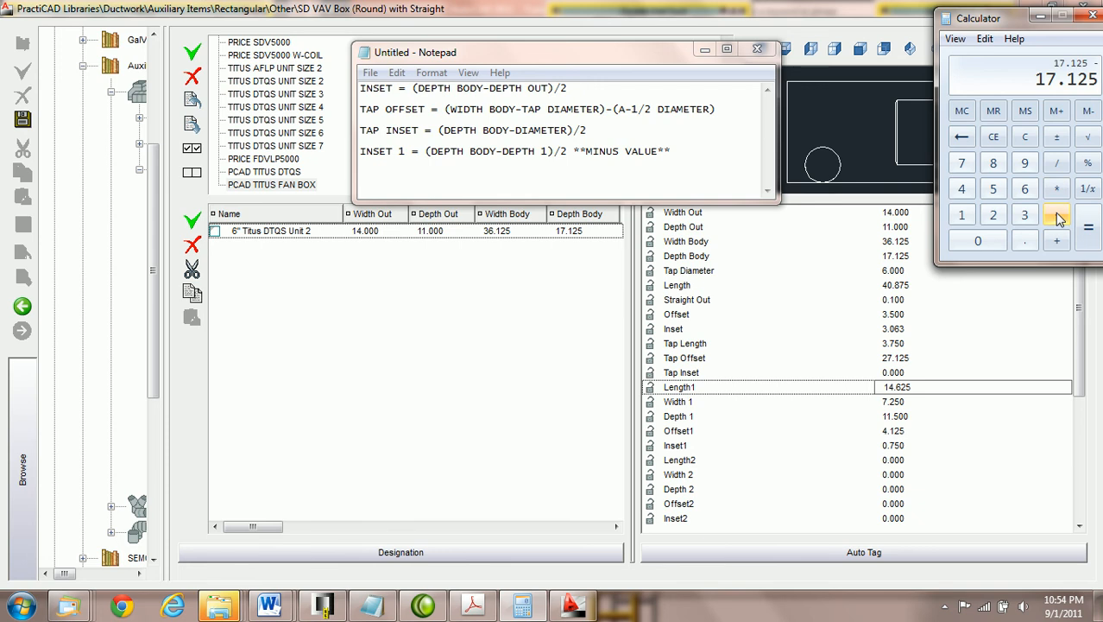
click(1025, 188)
click(1086, 229)
click(1057, 162)
click(993, 214)
click(1086, 229)
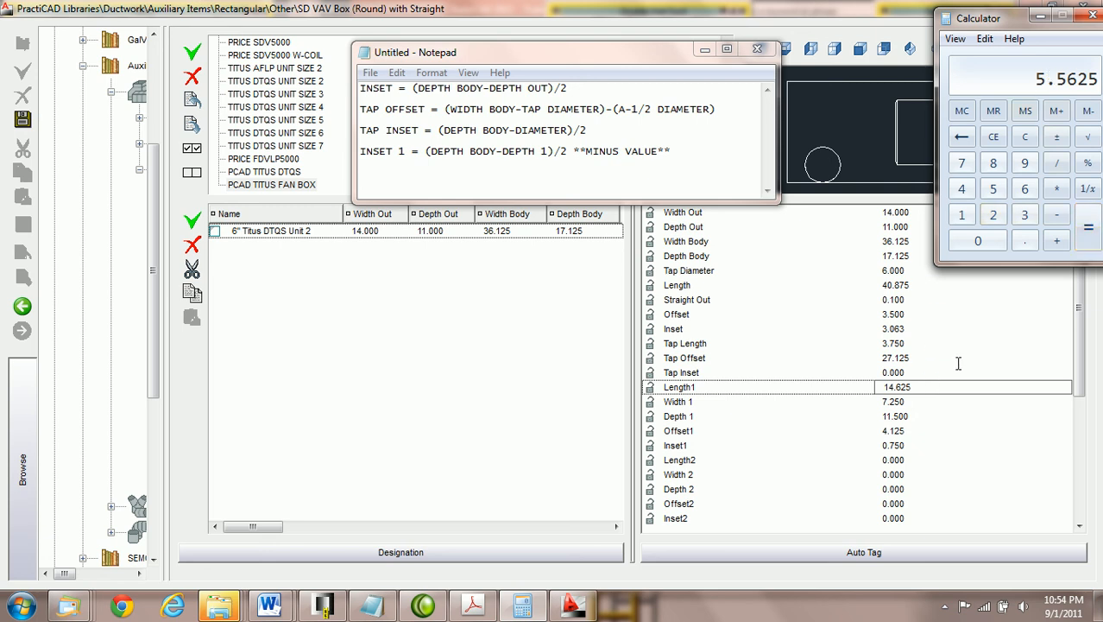
Step: Set the Tap Inset to 5.5625 in PractiCAD
click(926, 372)
text(5)
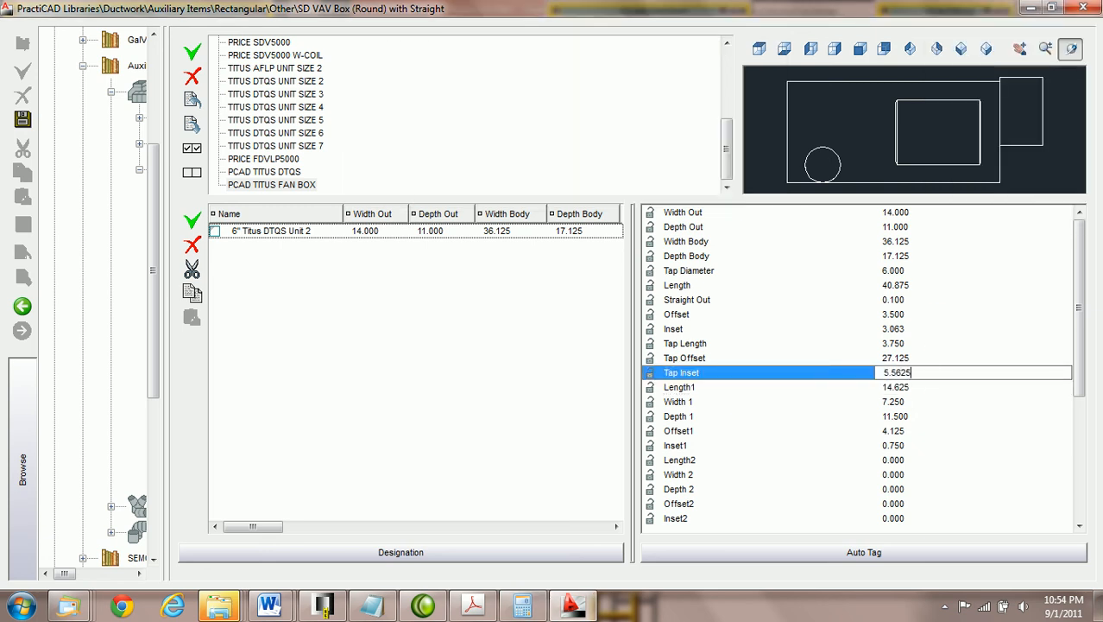
text(.5625)
key(Return)
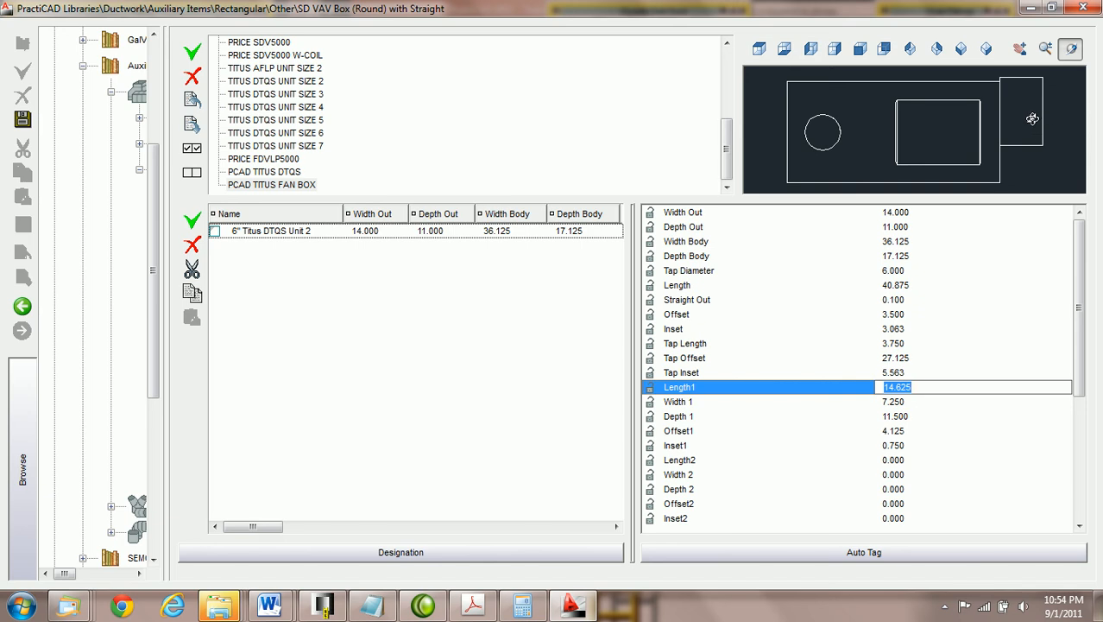
Step: Switch the preview to an isometric view and try Length1 at 26.625 and 20.625, Width 1 at 9.25 and Depth 1 at 15.5
click(961, 48)
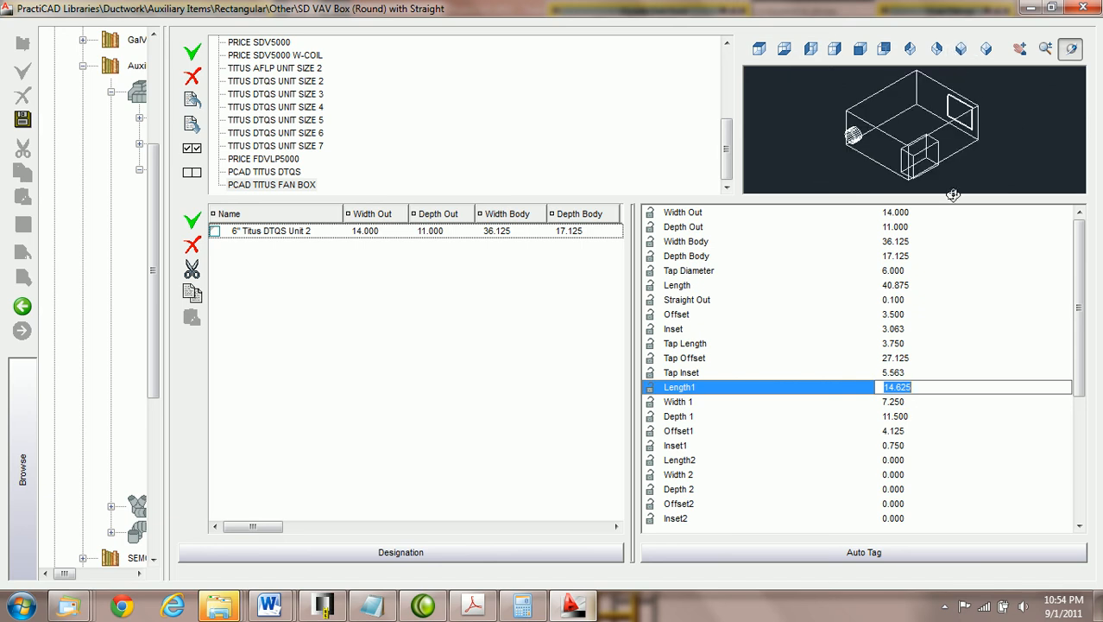
scroll(923, 388, up, 10)
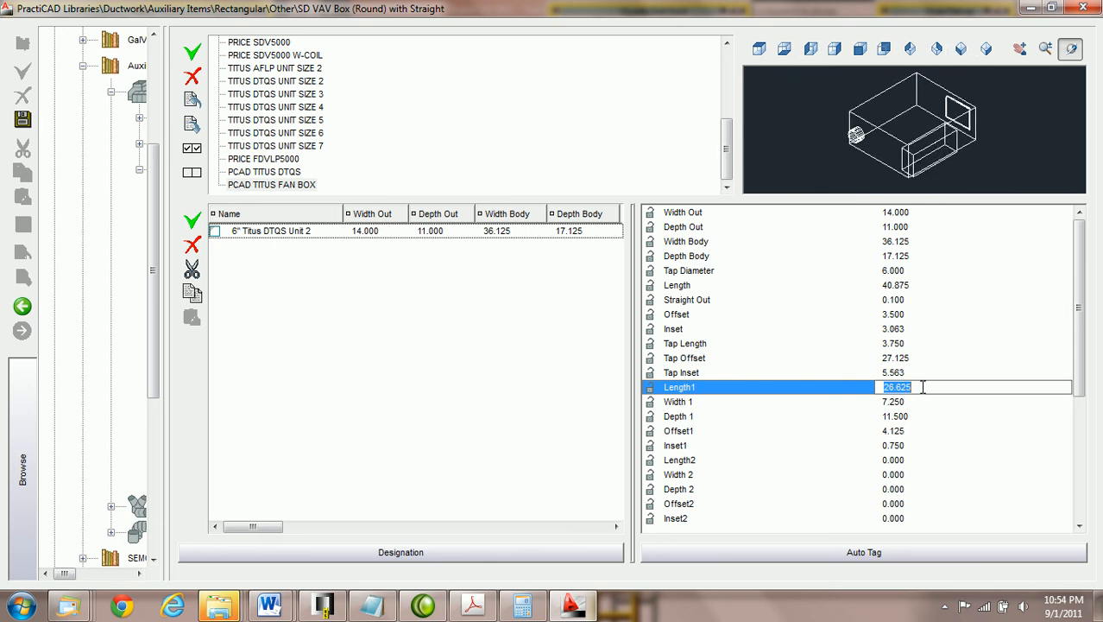
scroll(922, 388, down, 4)
click(916, 401)
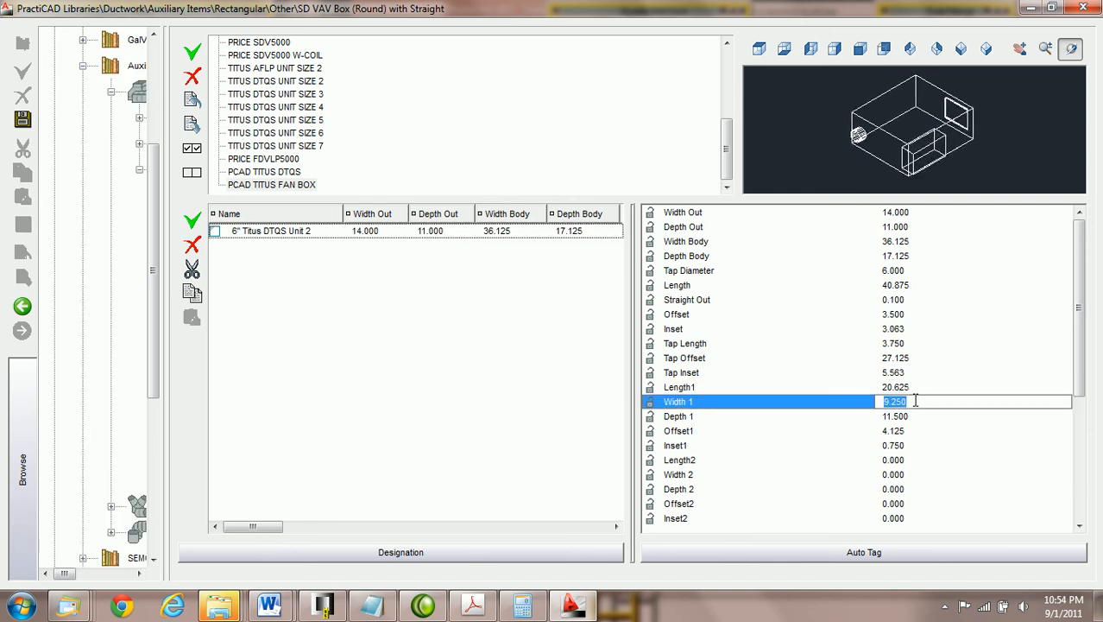
scroll(915, 401, up, 2)
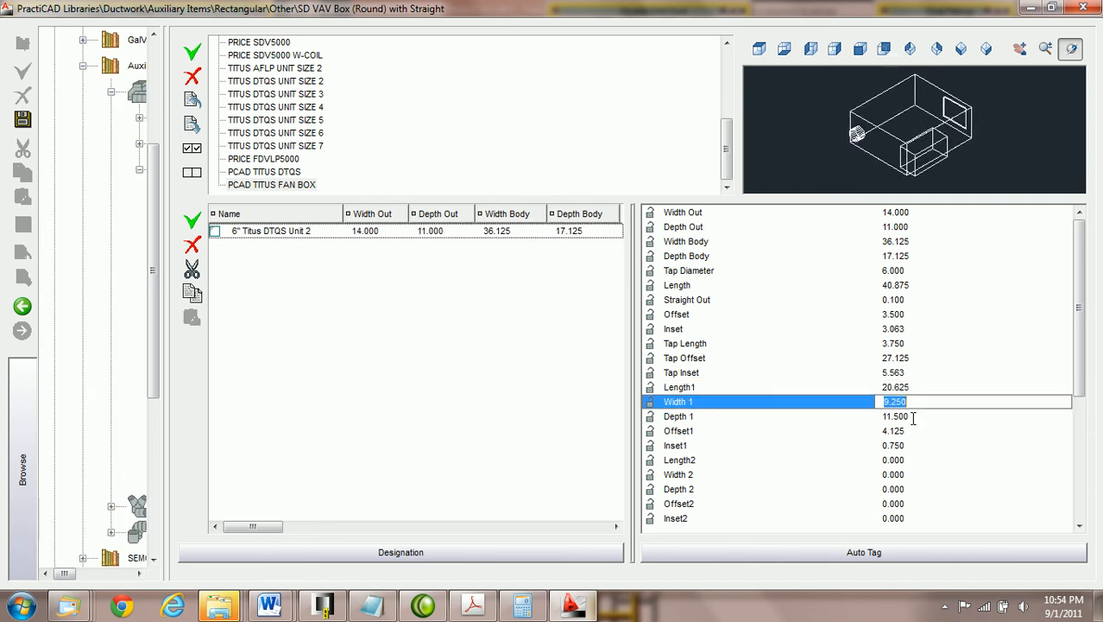
click(915, 416)
scroll(915, 416, up, 4)
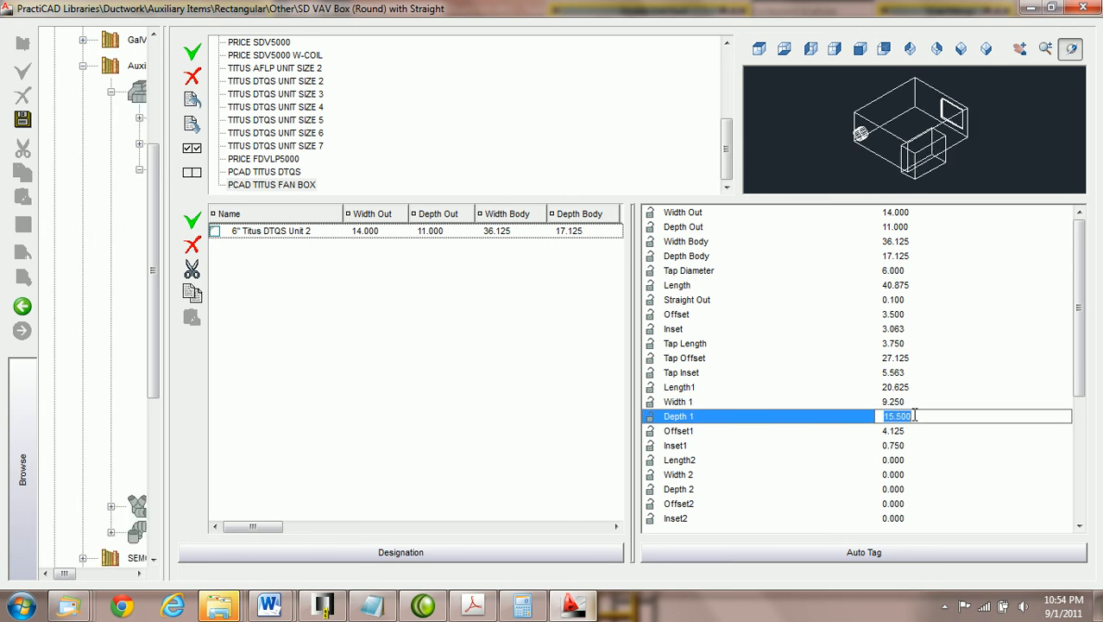
Step: Check the side control enclosure's length, width and depth in the Titus PDF in Acrobat
click(473, 604)
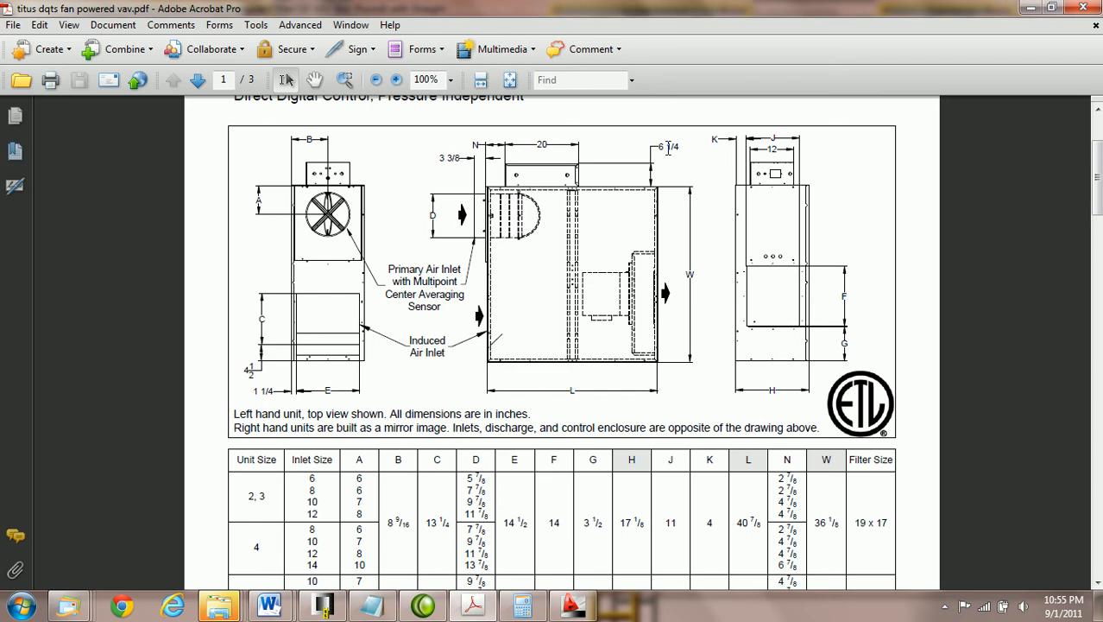
click(576, 609)
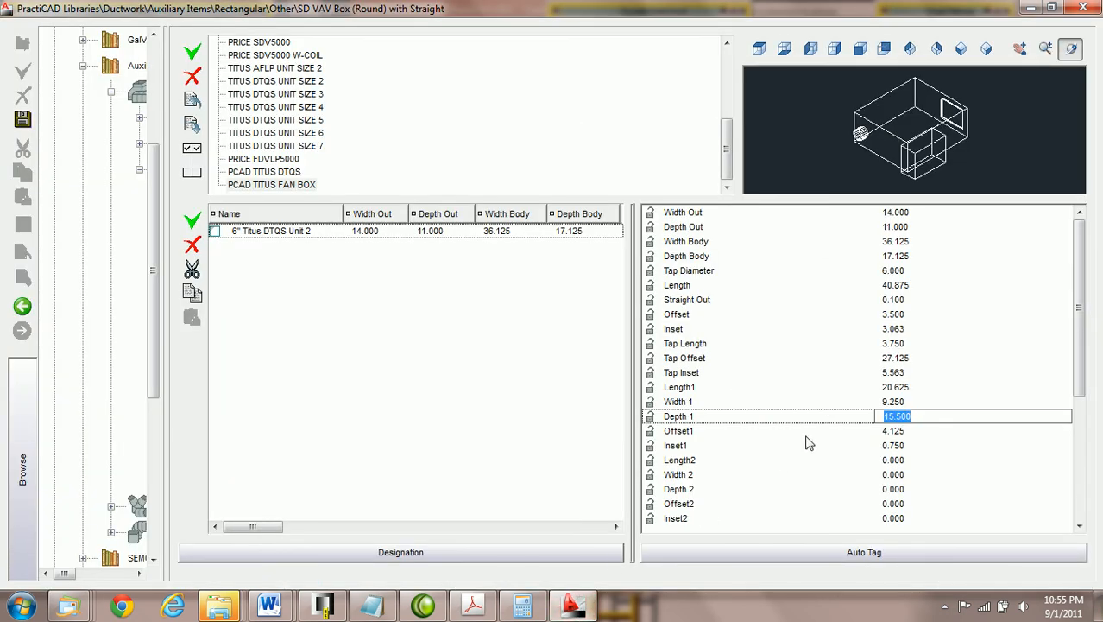
click(472, 607)
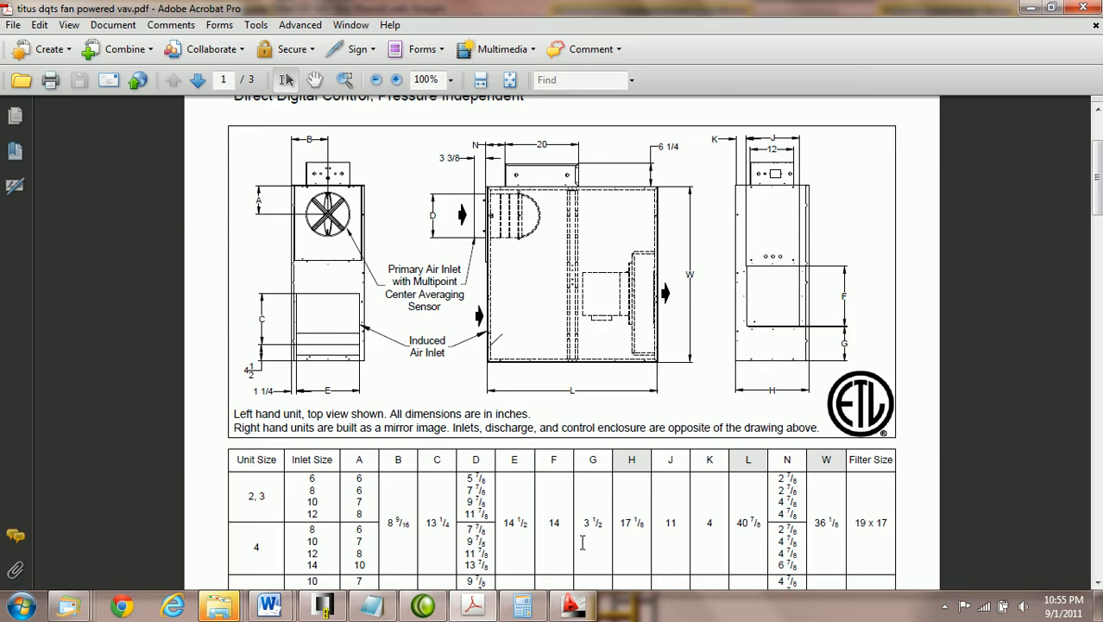
click(574, 608)
Step: Set the control enclosure's Length1 to 20 and Width 1 to 6.25 in PractiCAD
click(930, 388)
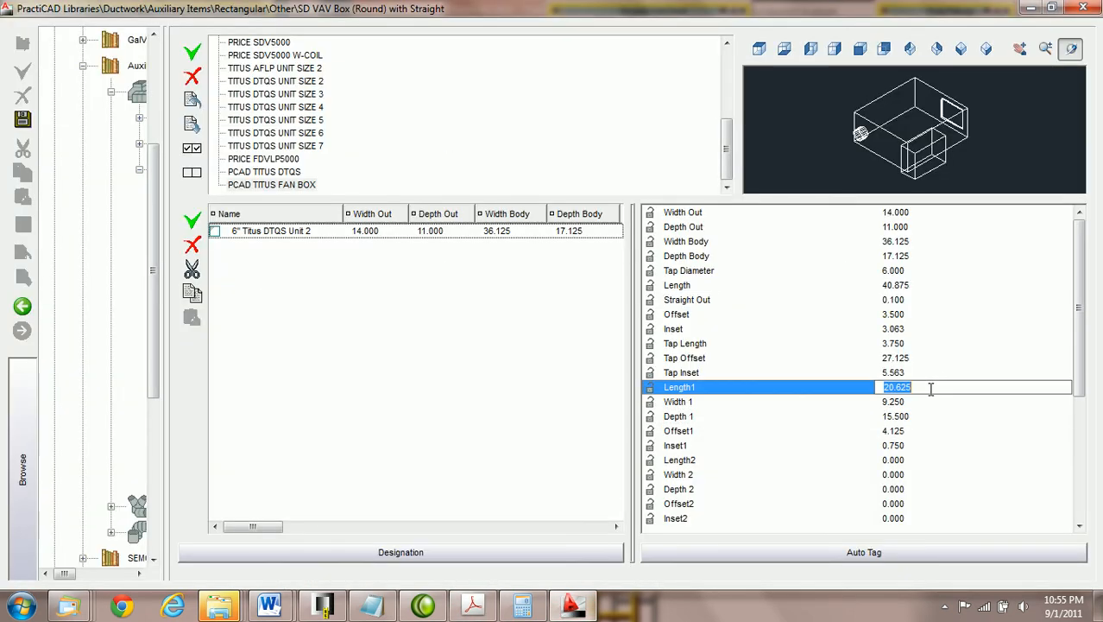
text(20)
key(Return)
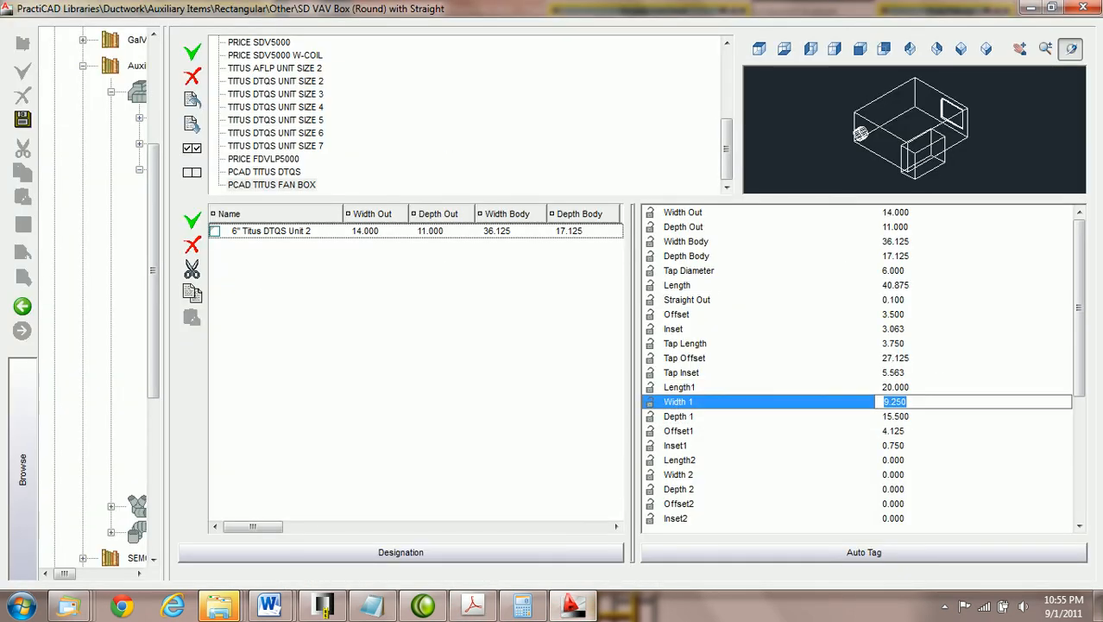
text(6.25)
key(Return)
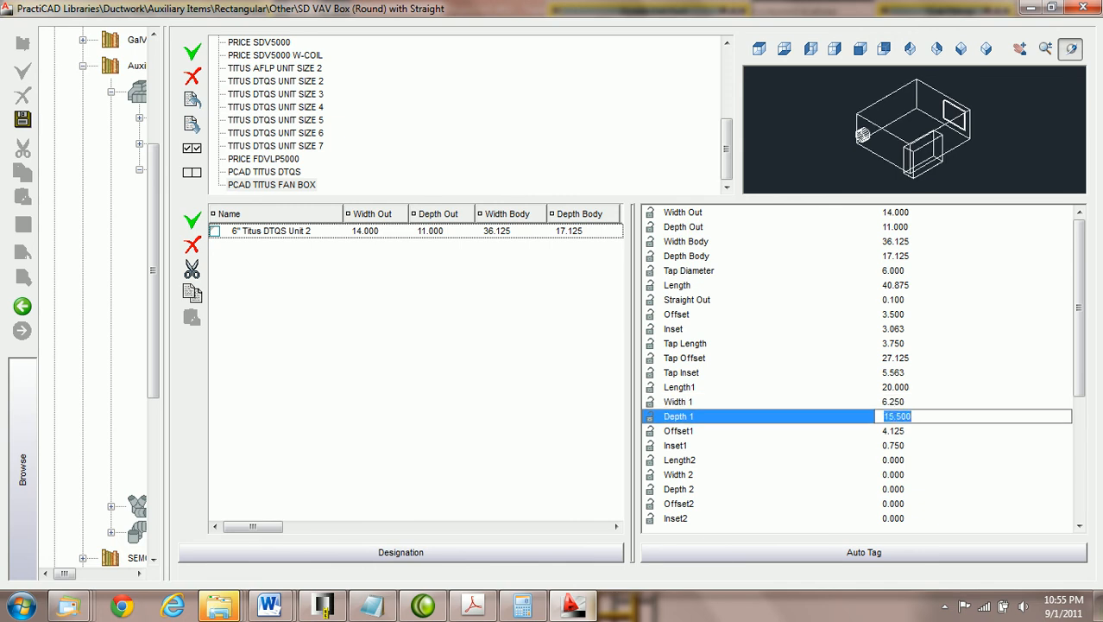
Step: Check the control enclosure's depth in the Titus PDF in Acrobat and set Depth 1 to 12 in PractiCAD
click(490, 604)
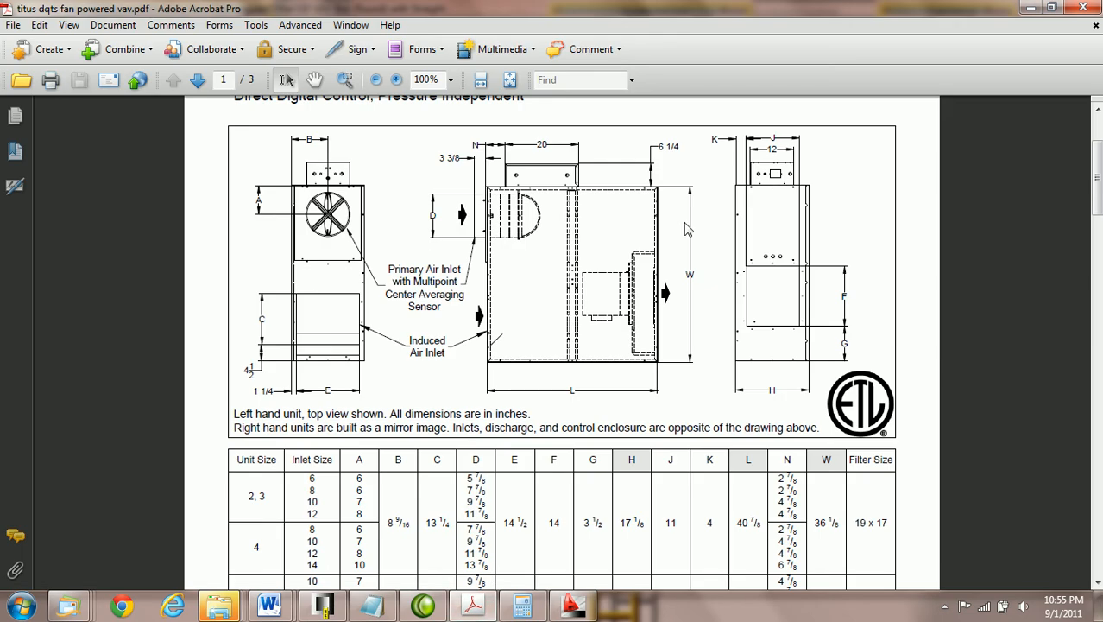
click(572, 604)
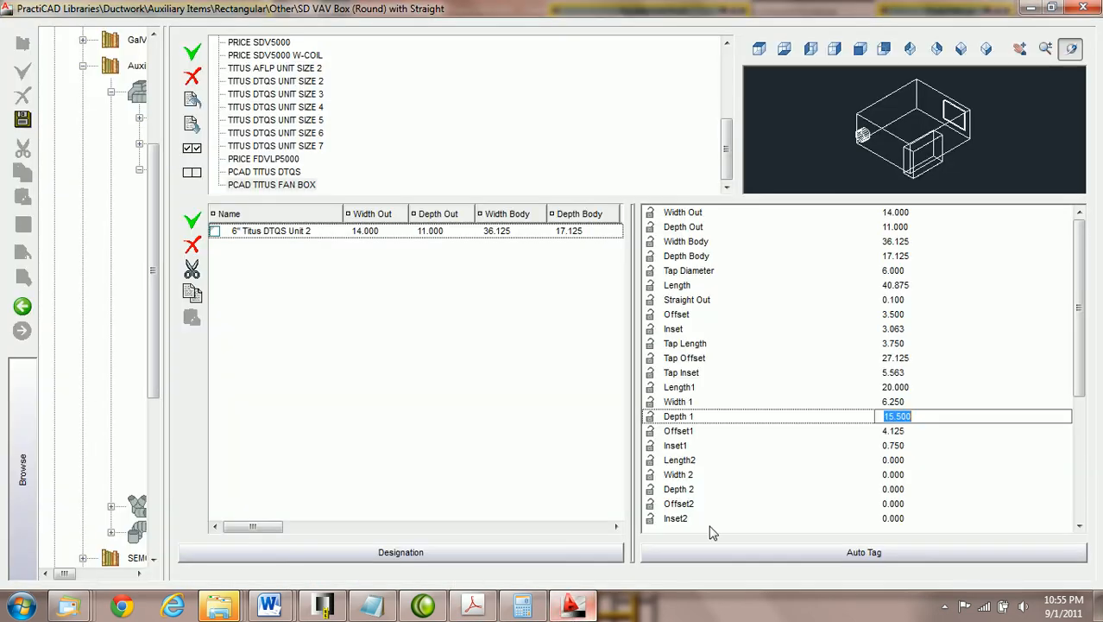
scroll(928, 415, up, 2)
text(12)
key(Return)
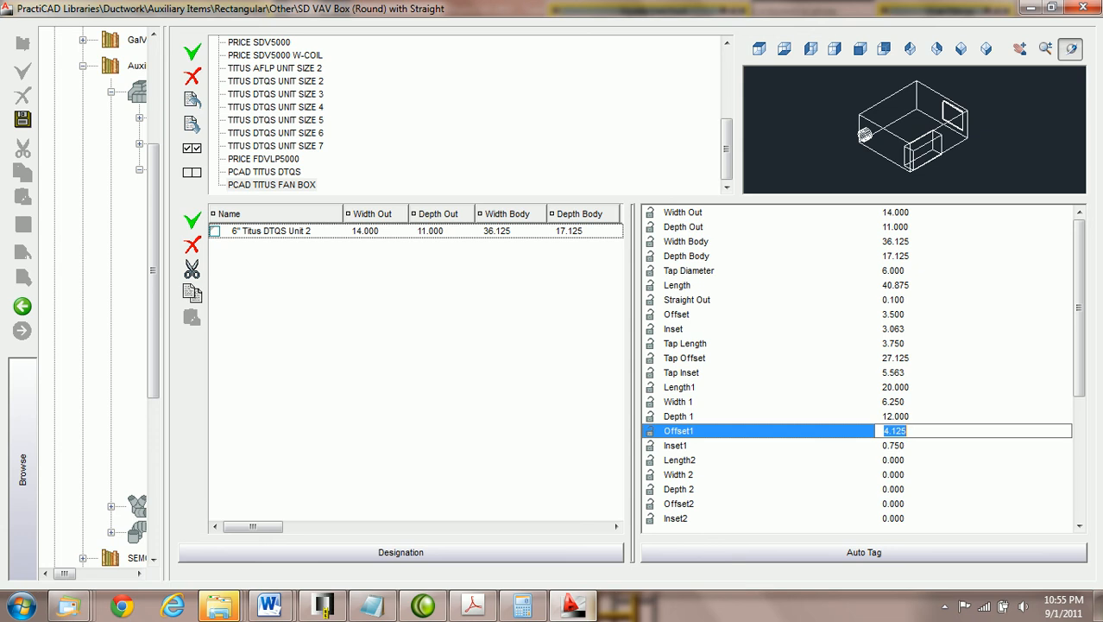
Step: Switch the preview to a side view and try Offset1 at 0.125 and 0
click(988, 144)
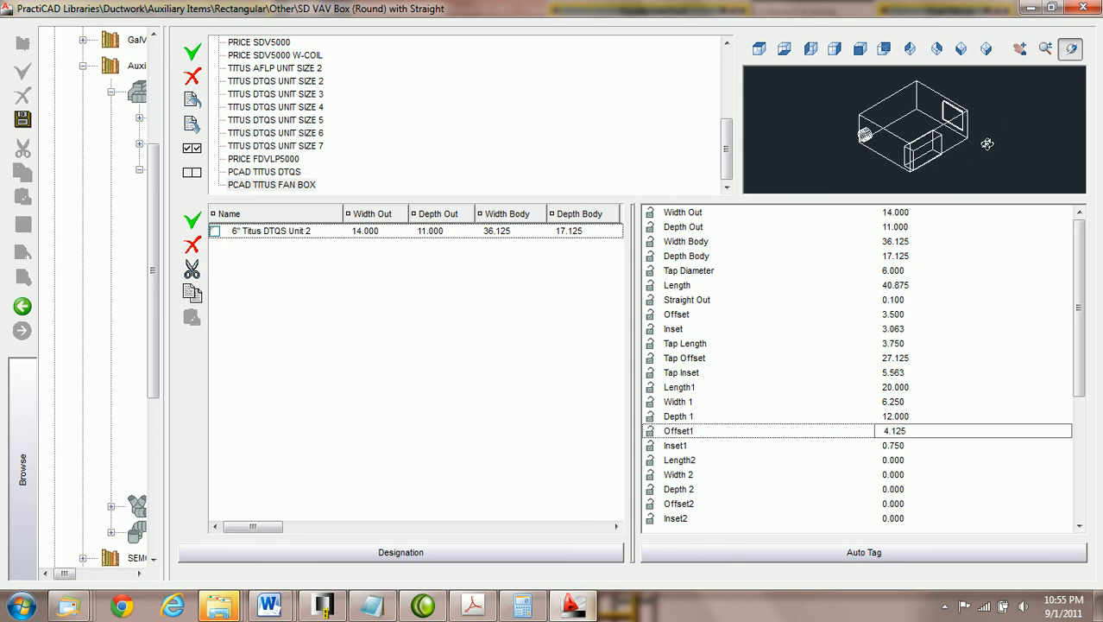
scroll(987, 144, up, 3)
click(859, 49)
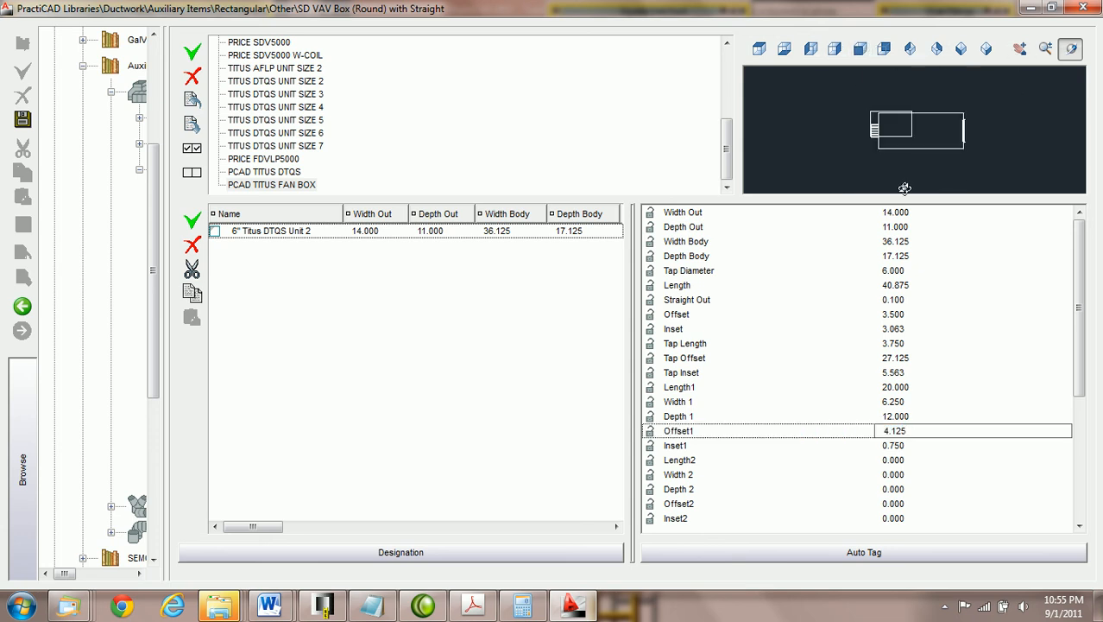
click(930, 425)
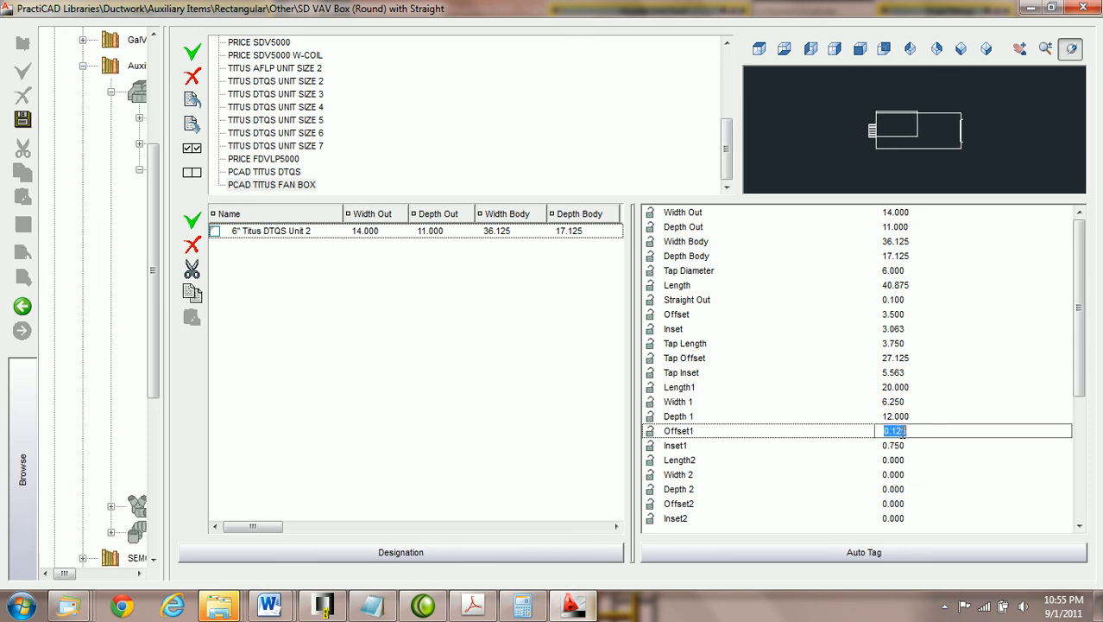
text(0)
key(Tab)
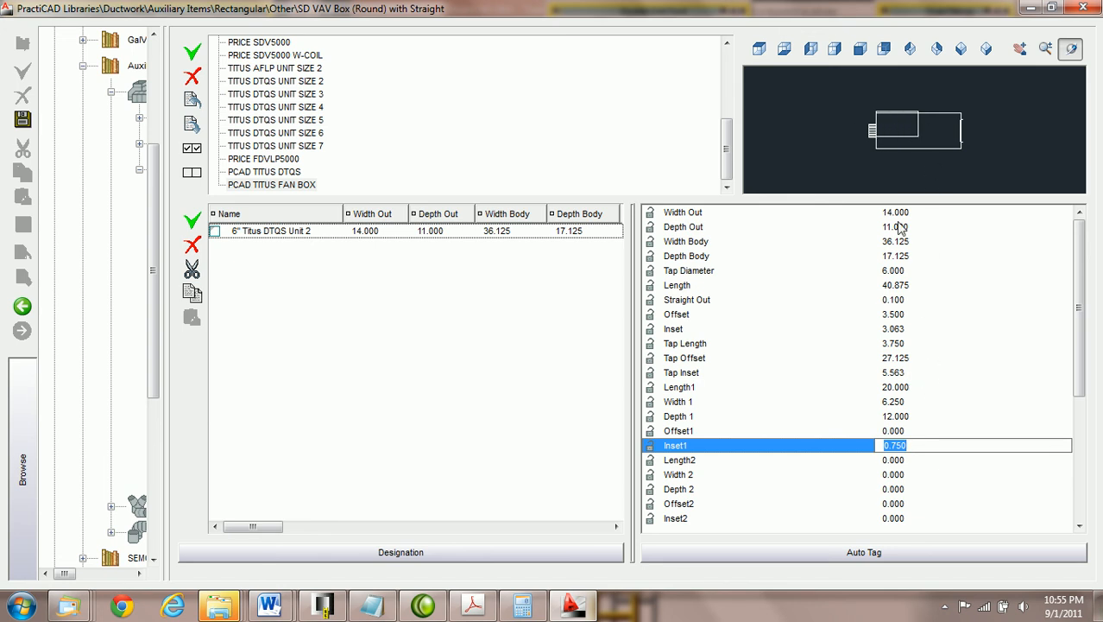
Step: Look up dimension N for the 6-inch inlet in the Titus PDF in Acrobat and set Offset1 to 2.875 in PractiCAD
click(918, 432)
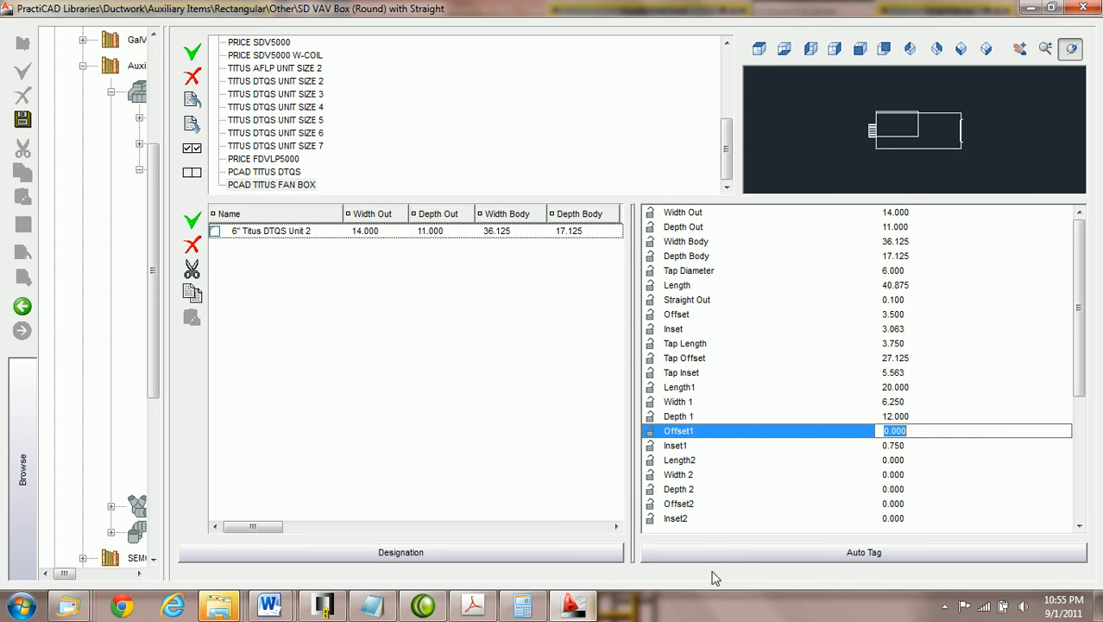
click(472, 609)
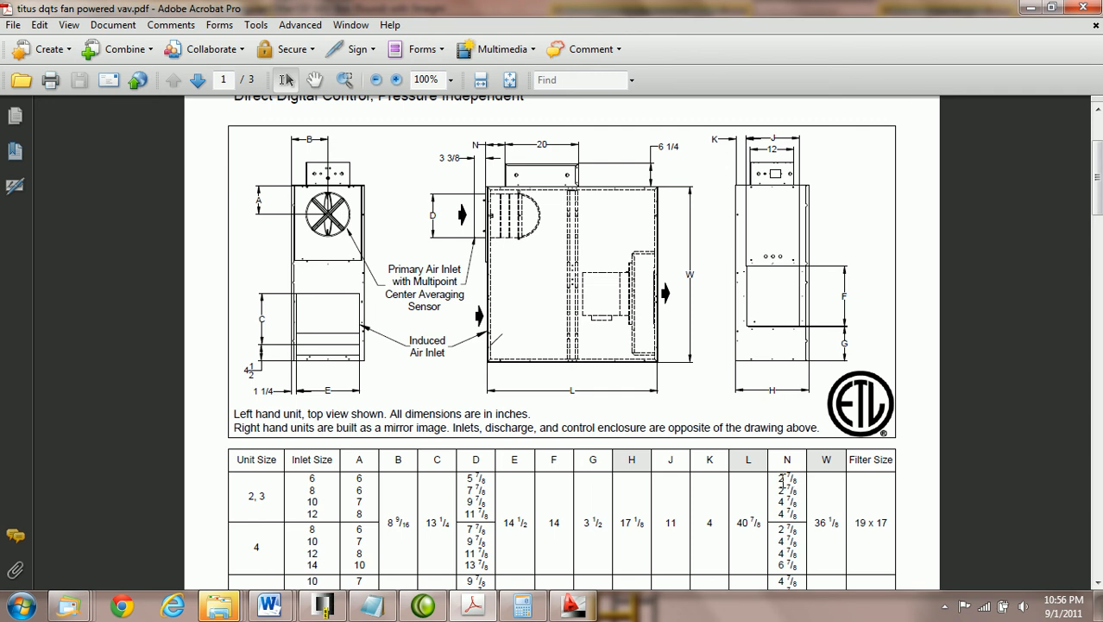
click(572, 605)
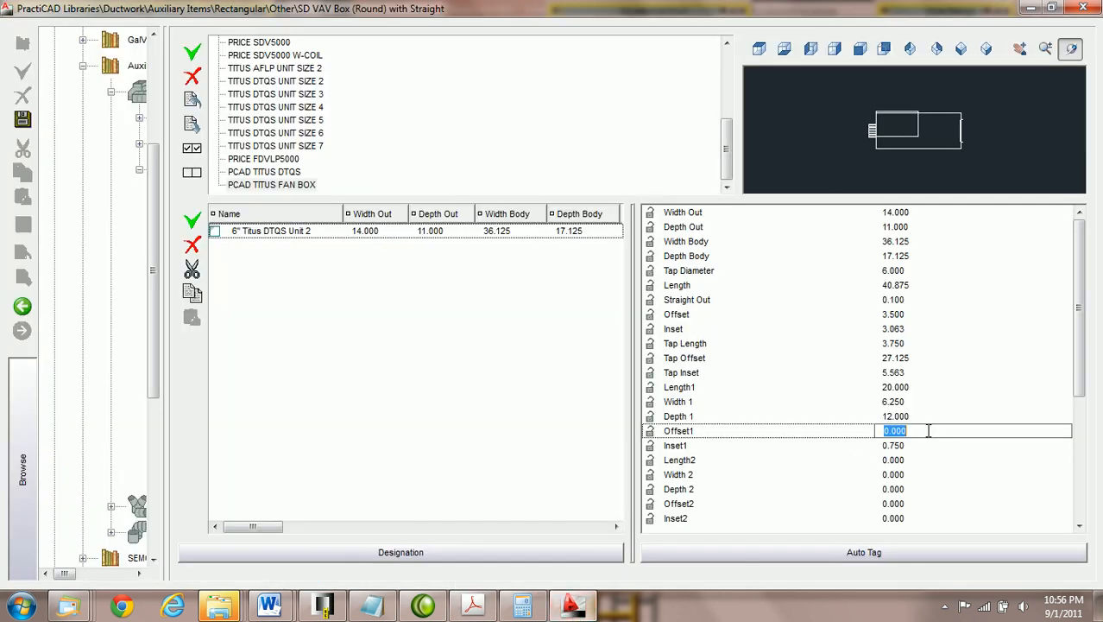
text(2.875)
key(Return)
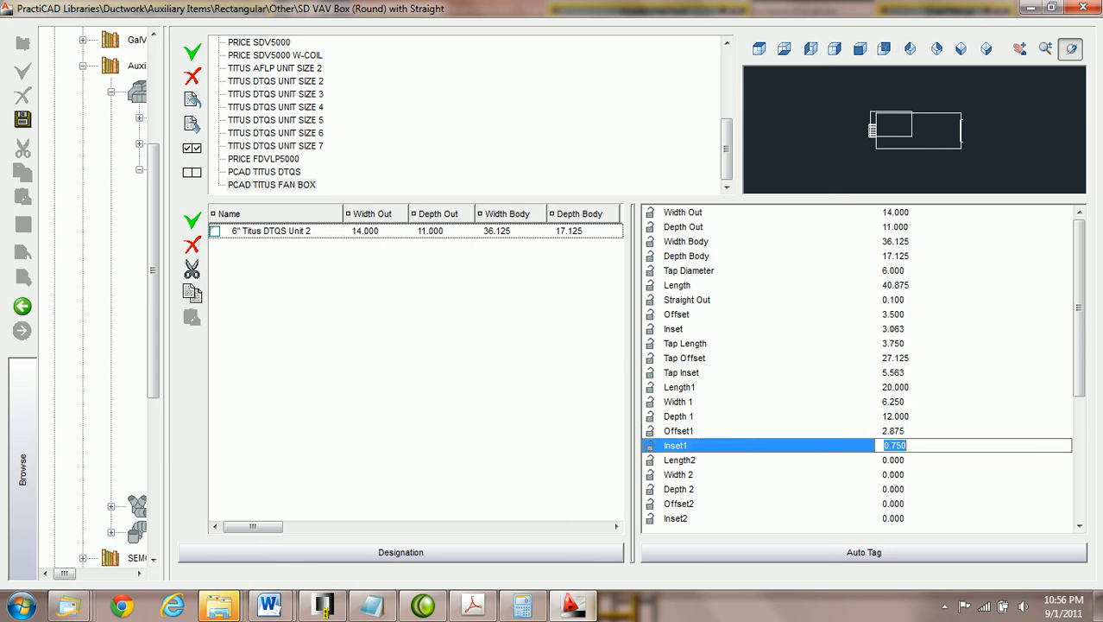
Step: Try Inset1 at -3.25 and inspect the control enclosure's position in the side view
scroll(955, 446, down, 4)
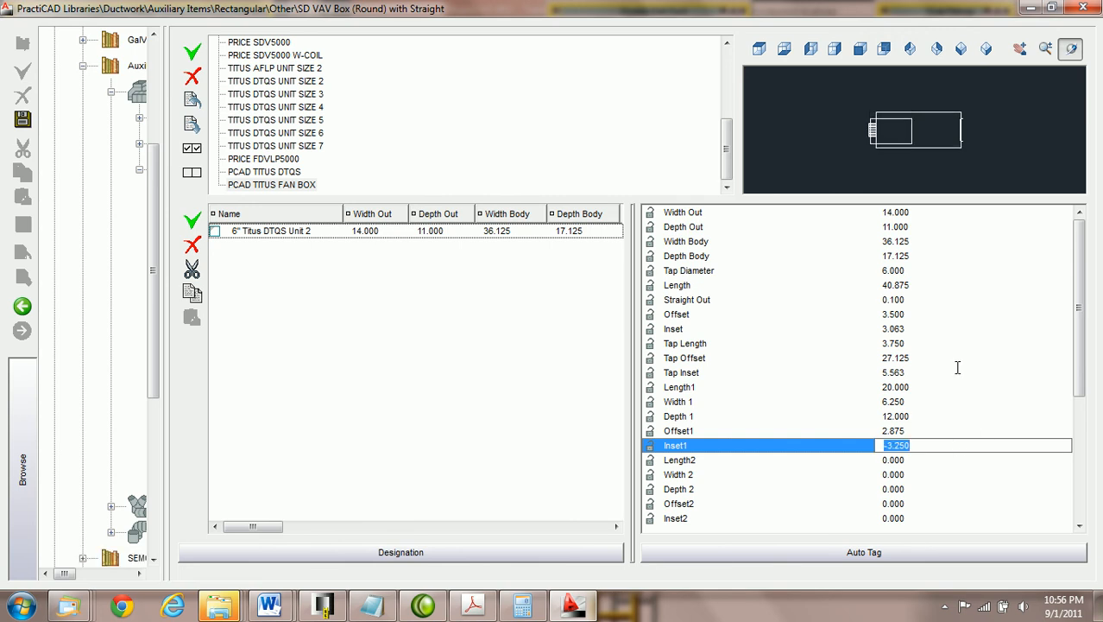
click(994, 130)
scroll(994, 130, up, 3)
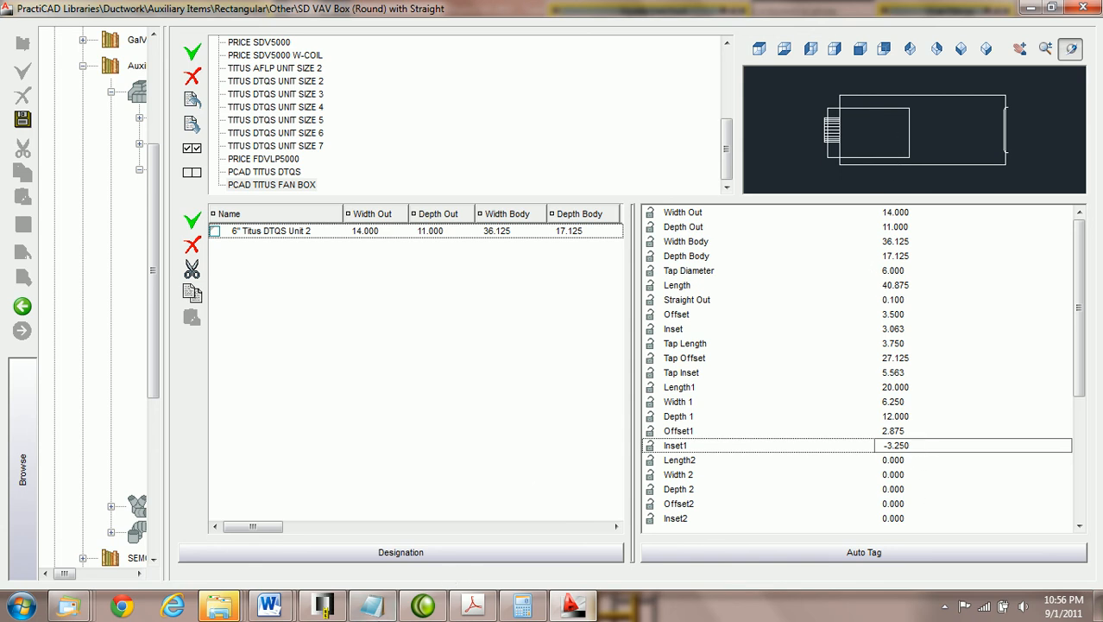
Step: Review the Inset 1 formula in Notepad and the enclosure's position in the end view of the Titus PDF in Acrobat
click(371, 604)
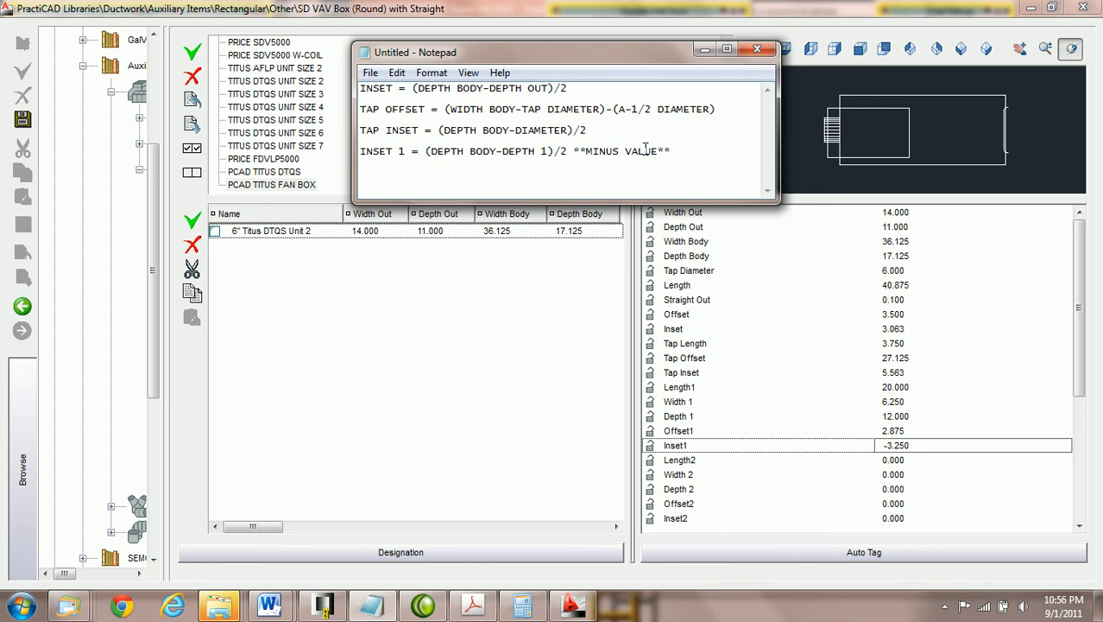
click(472, 607)
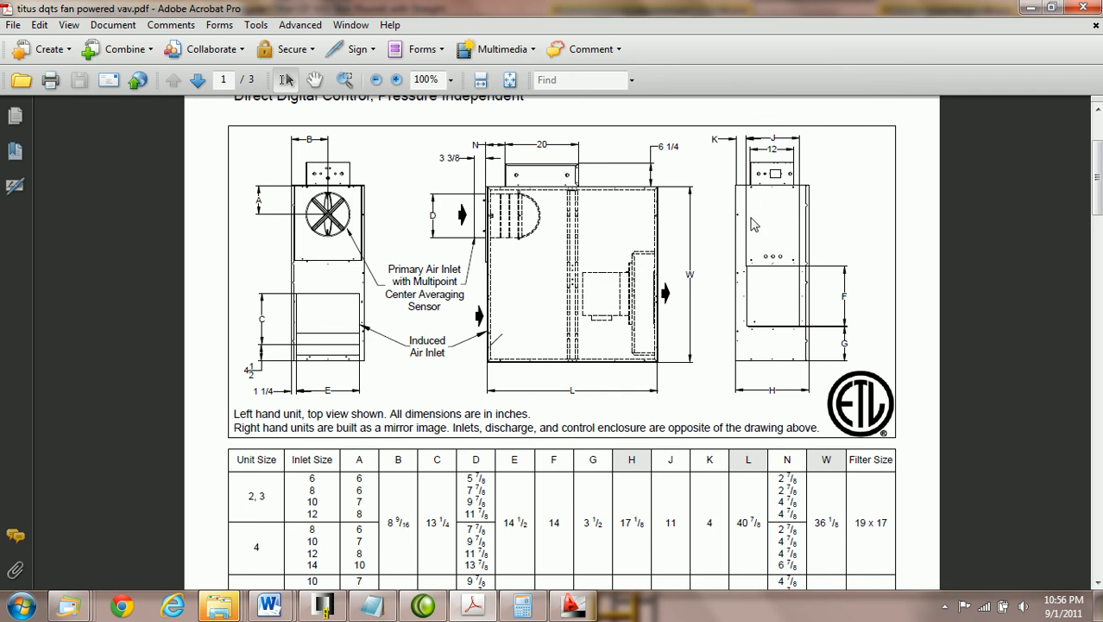
click(572, 606)
Step: Try Inset1 at 0 and then at -2 in PractiCAD to see how the enclosure moves
click(899, 448)
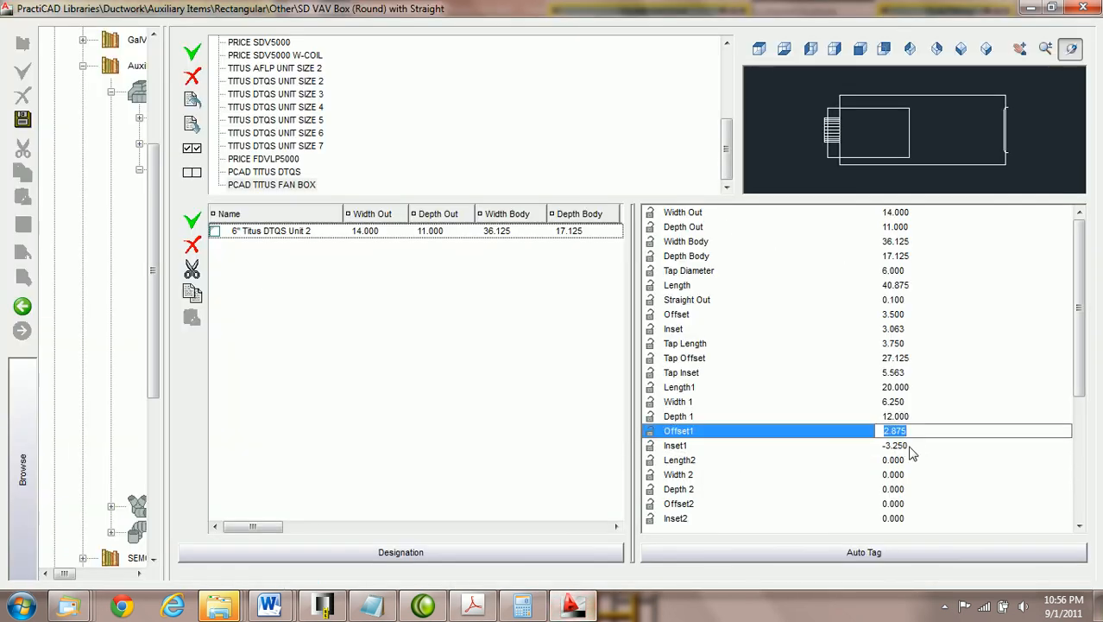
click(911, 445)
text(0)
key(Return)
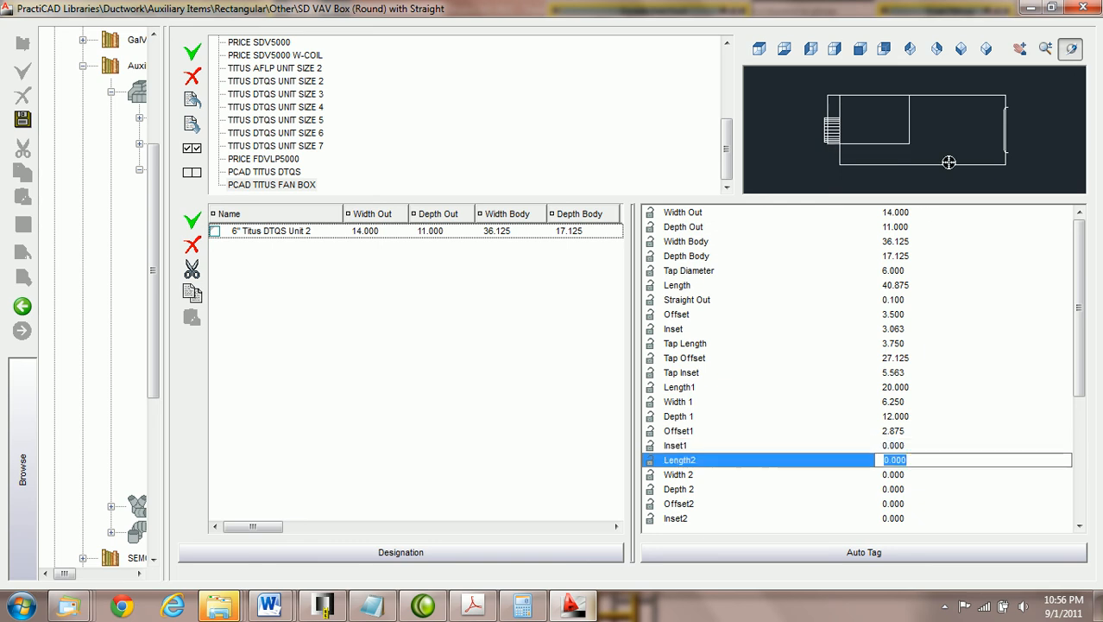
key(Up)
key(Up)
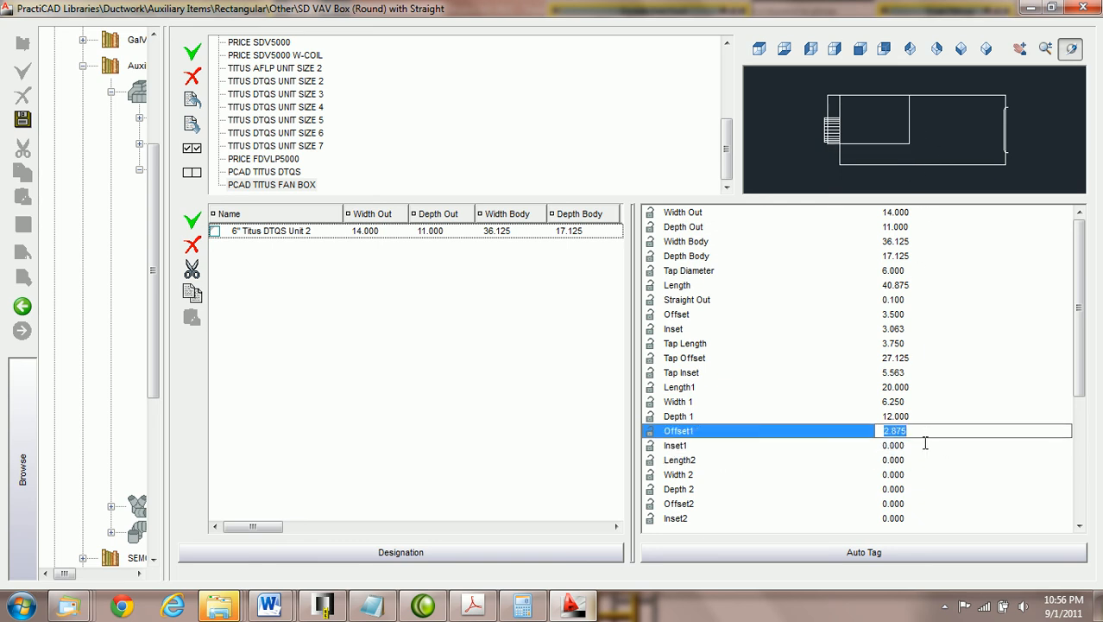
click(927, 441)
text(-2)
key(Return)
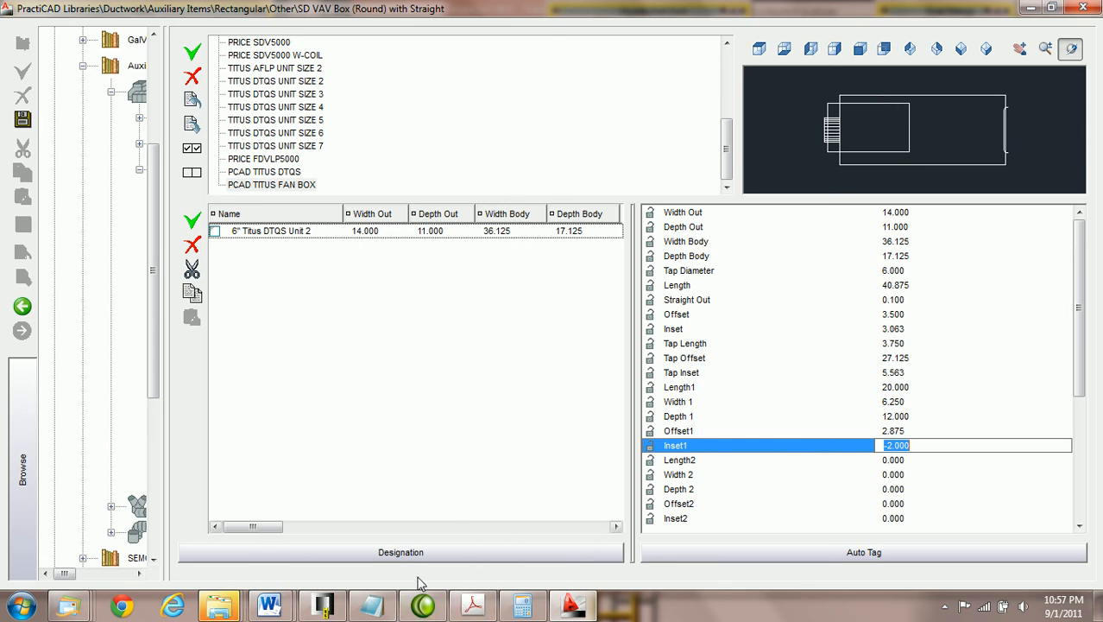
Step: Following the Inset 1 formula in Notepad, compute (17.125 - 12) / 2 in Calculator
click(373, 608)
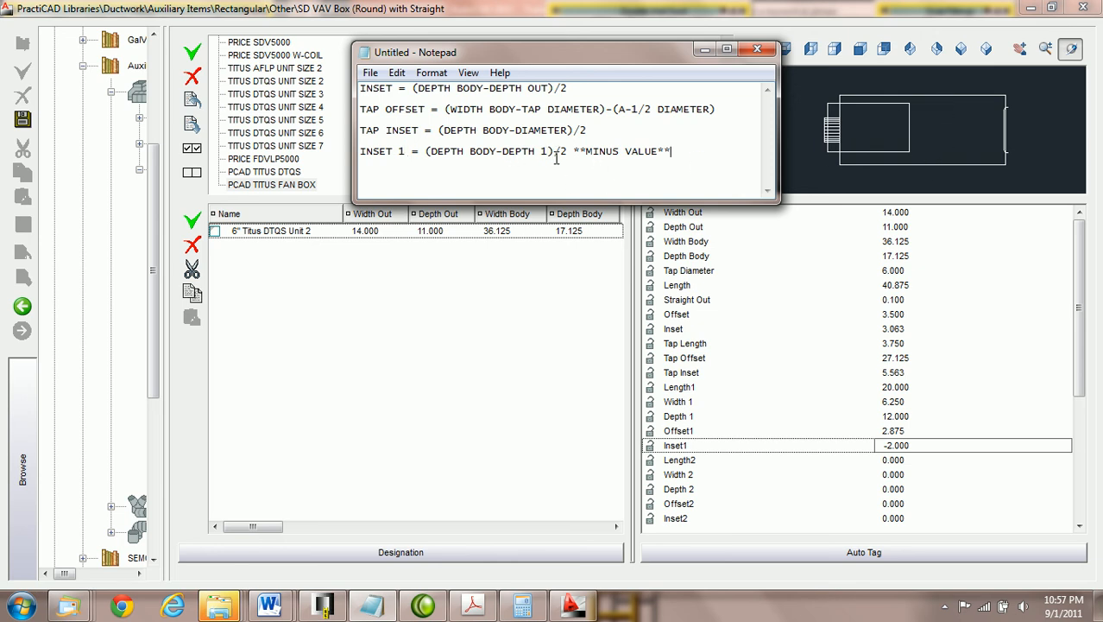
click(523, 608)
click(1026, 135)
click(961, 215)
click(963, 163)
click(1026, 241)
click(962, 215)
click(993, 215)
click(995, 189)
click(1058, 216)
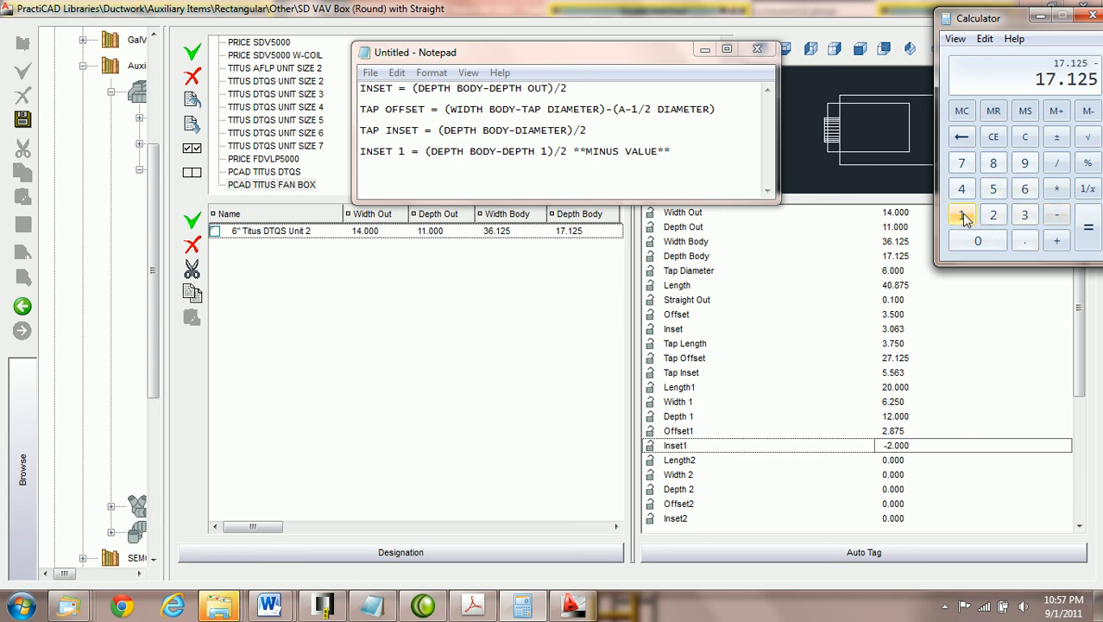
click(963, 216)
click(993, 214)
click(1088, 226)
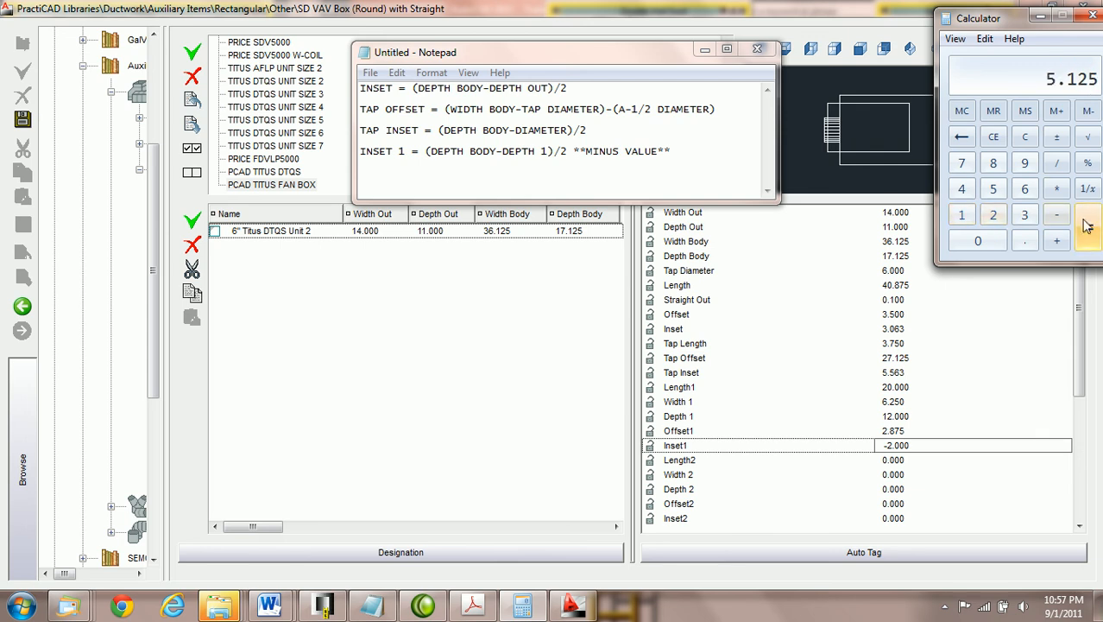
click(1058, 164)
click(993, 215)
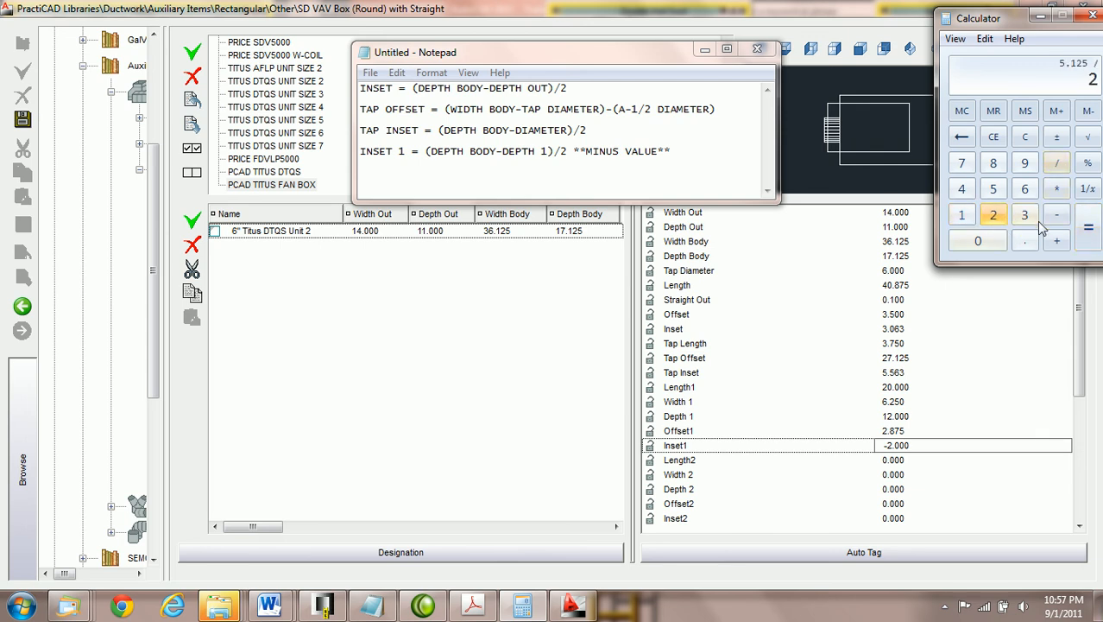
click(1089, 228)
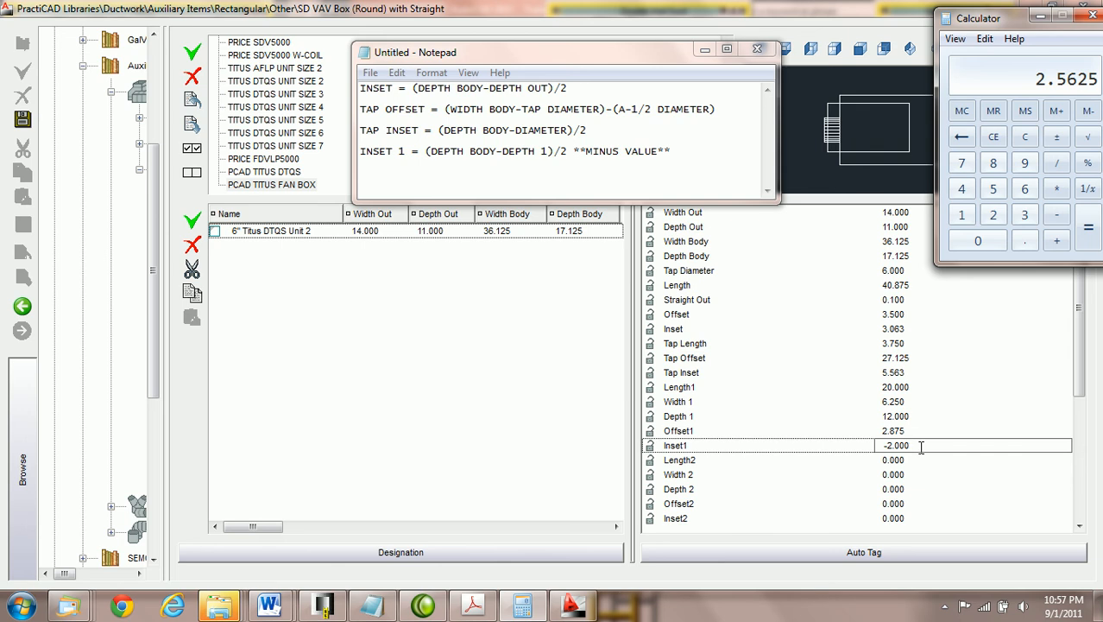
Step: Set Inset1 to -2.5625 in PractiCAD
drag(921, 446, 880, 446)
text(-)
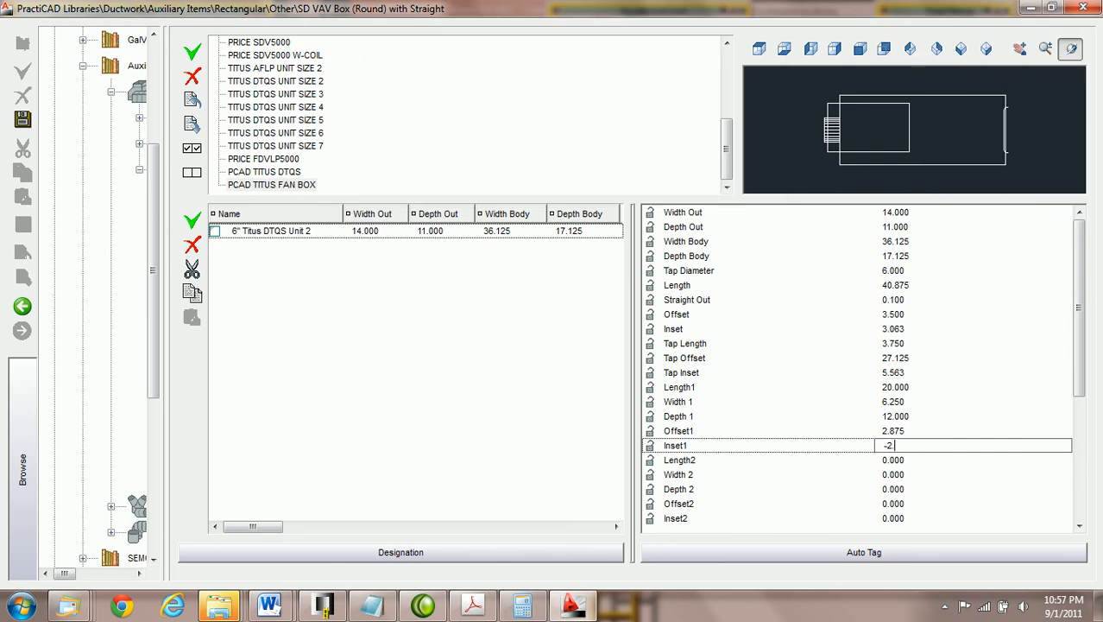
text(2.5625)
key(Tab)
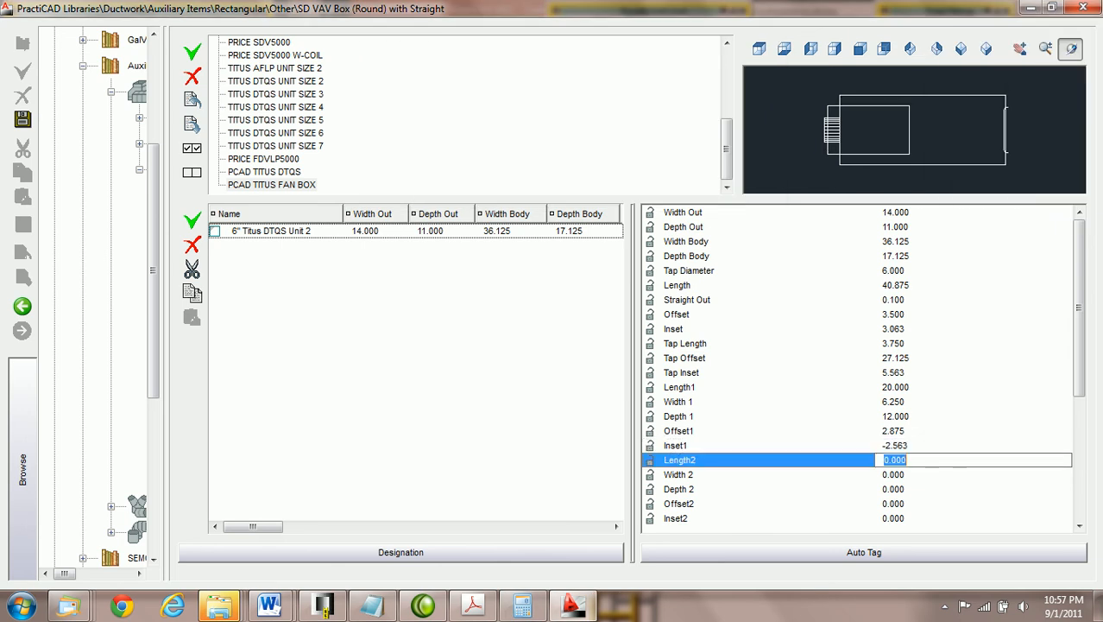
Step: Compare the enclosure's centring in the preview with the Inset 1 formula in Notepad, and return the PractiCAD preview to an isometric view
click(896, 131)
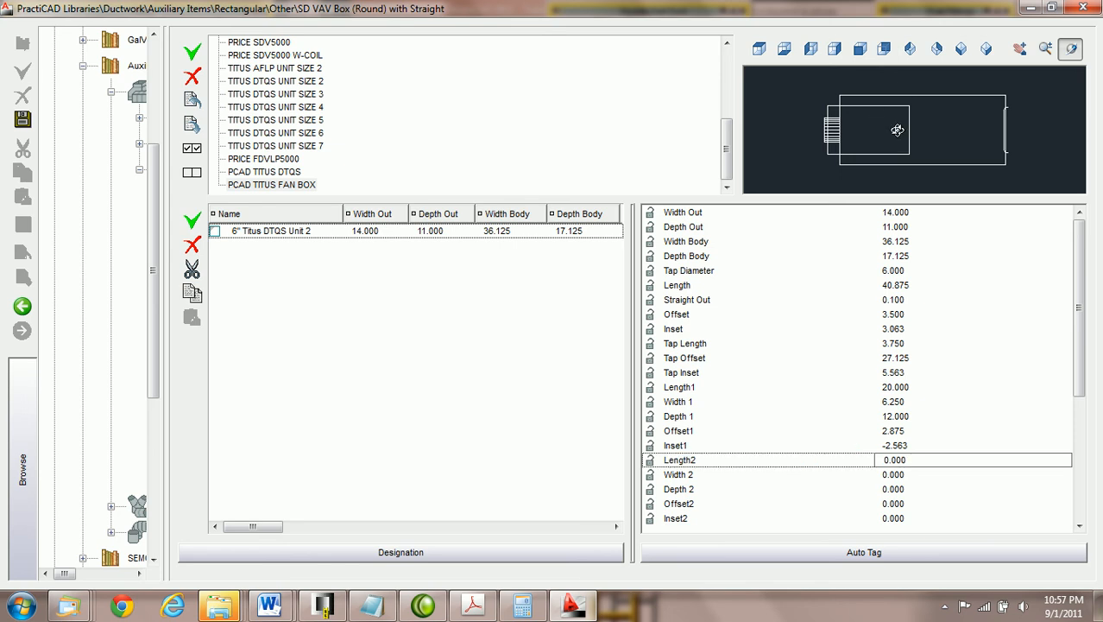
scroll(898, 130, up, 1)
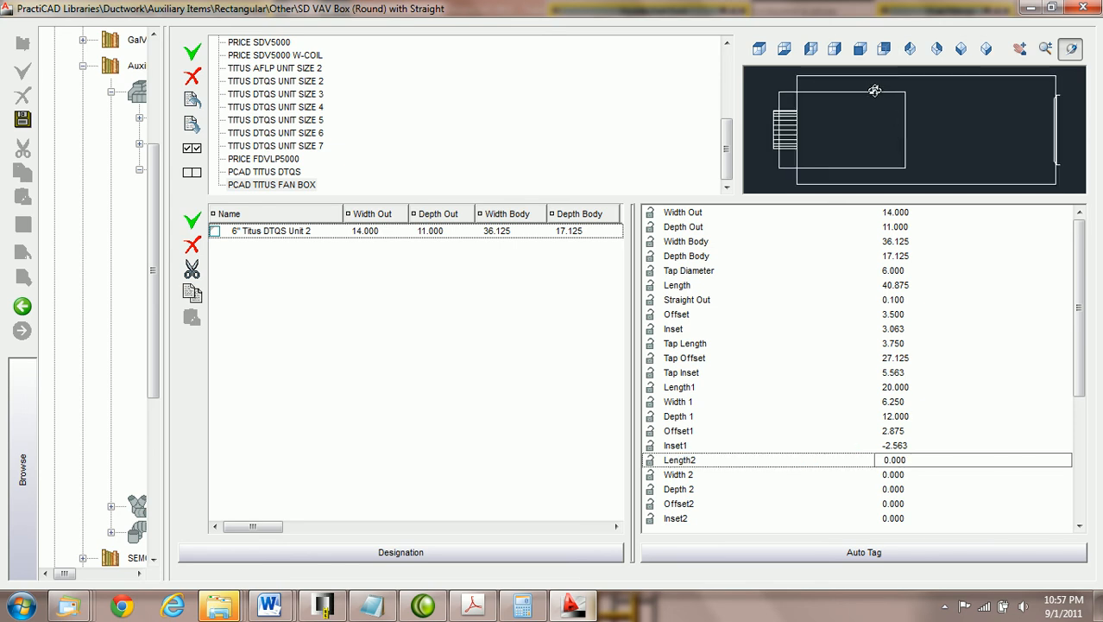
click(371, 604)
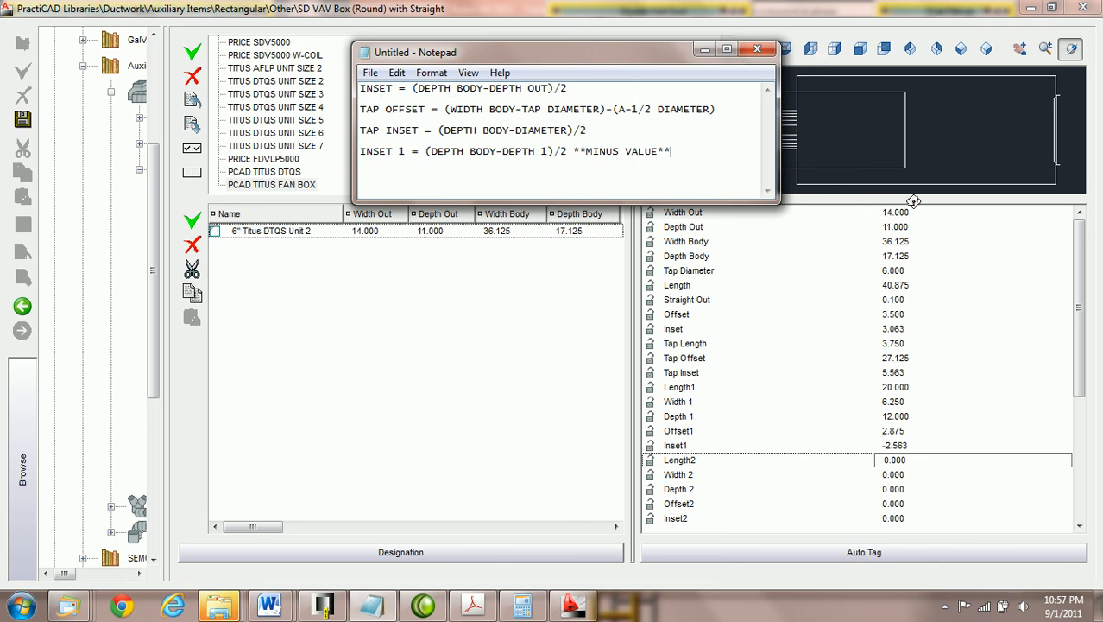
drag(604, 55, 573, 57)
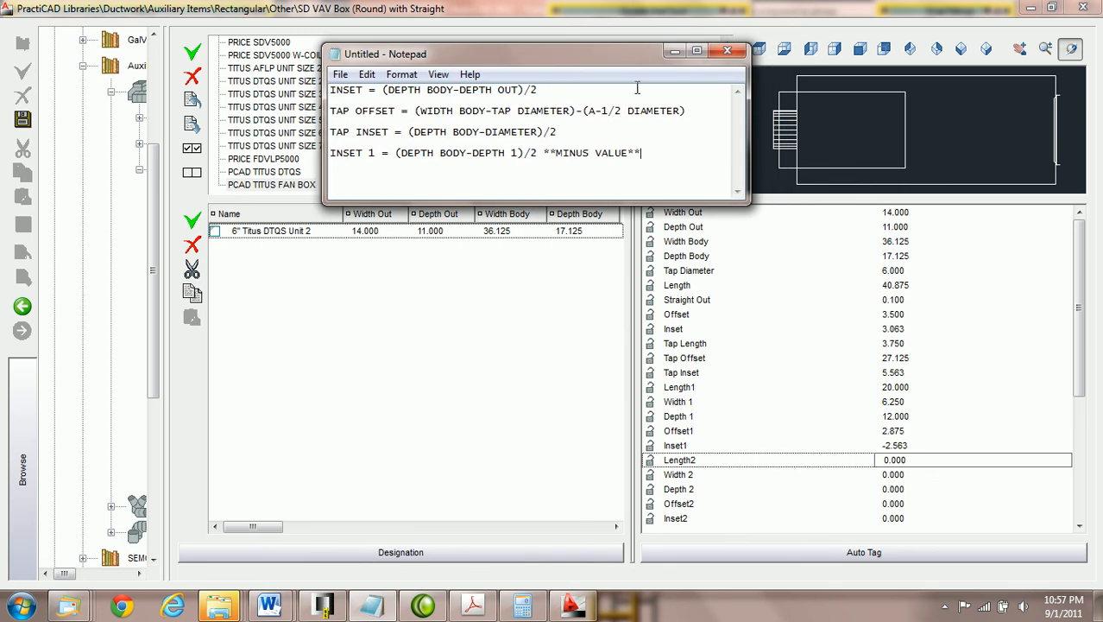
click(961, 49)
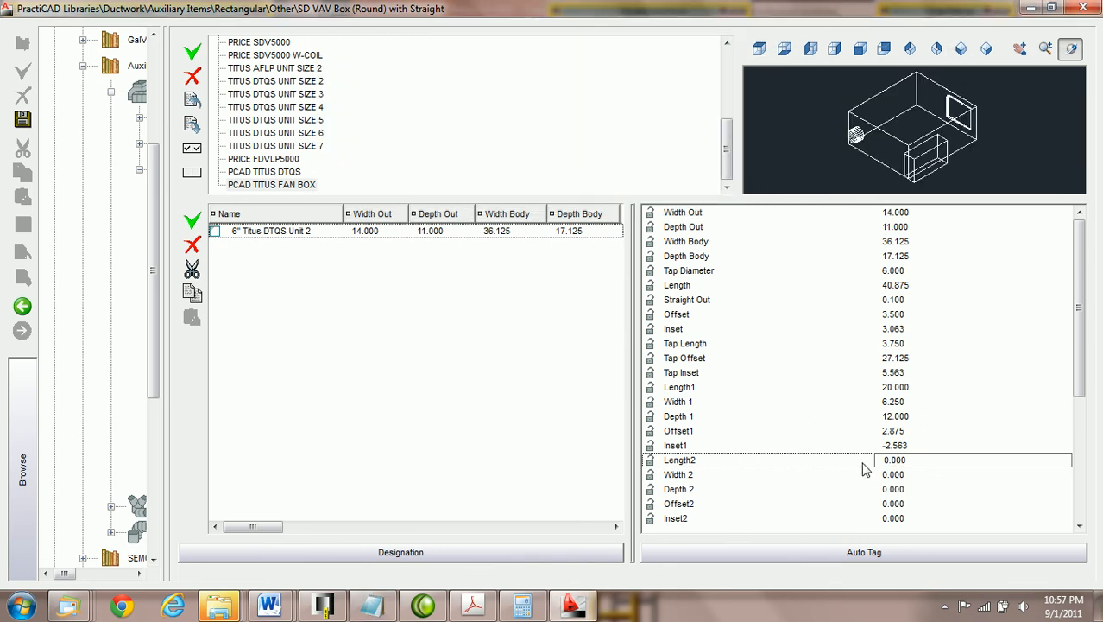
Step: Set the item's Side property to Far and check the enclosure's new position from the side and in isometric view
drag(1084, 363, 1080, 481)
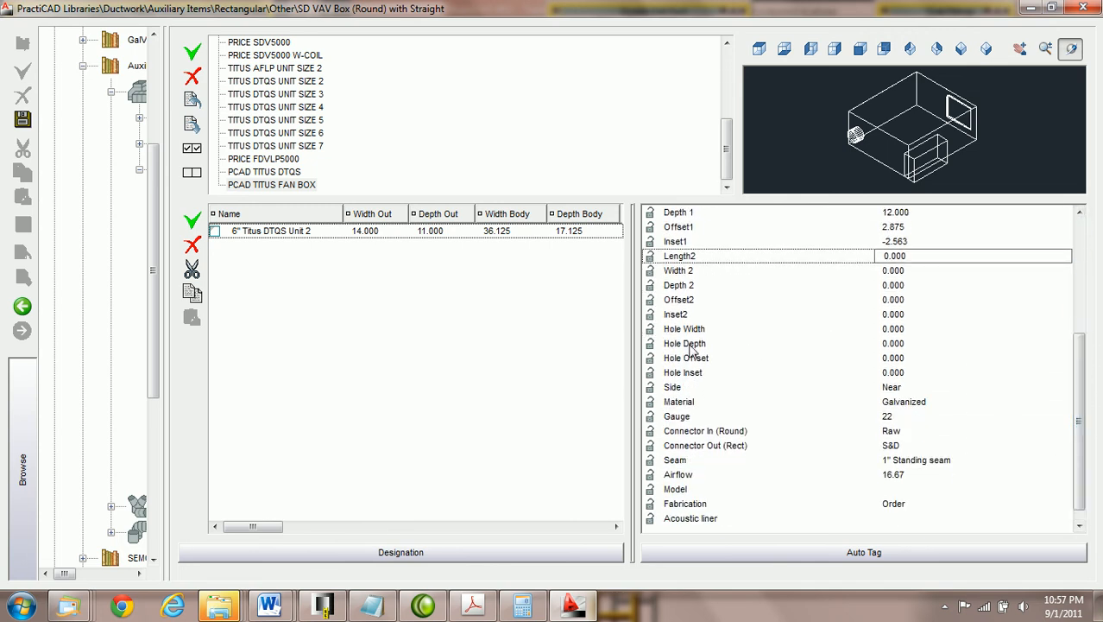
click(897, 329)
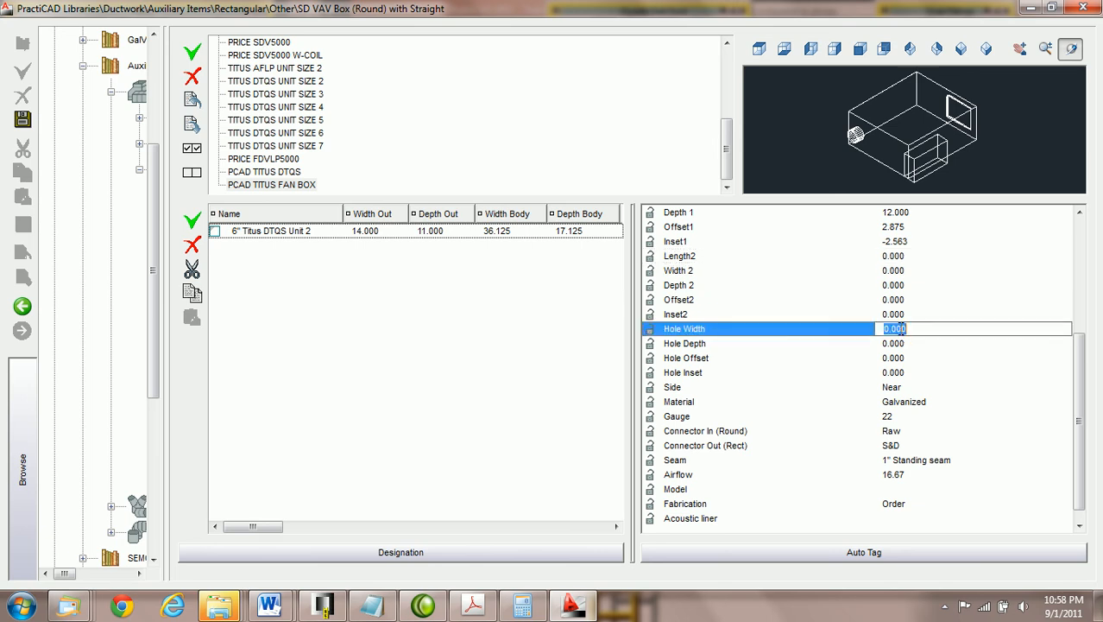
click(907, 389)
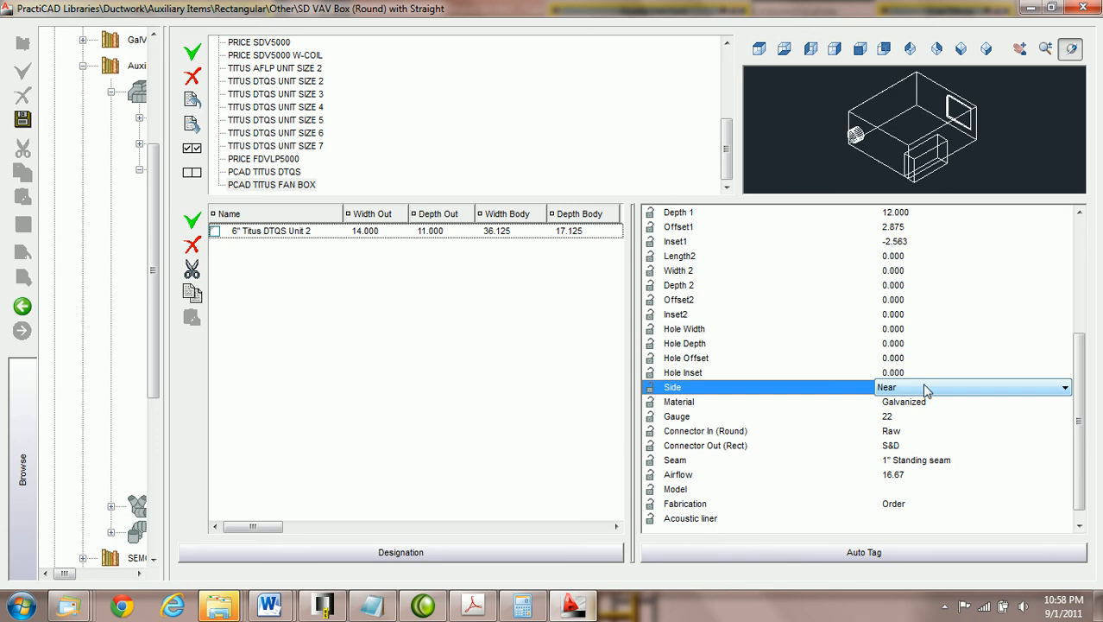
click(1066, 393)
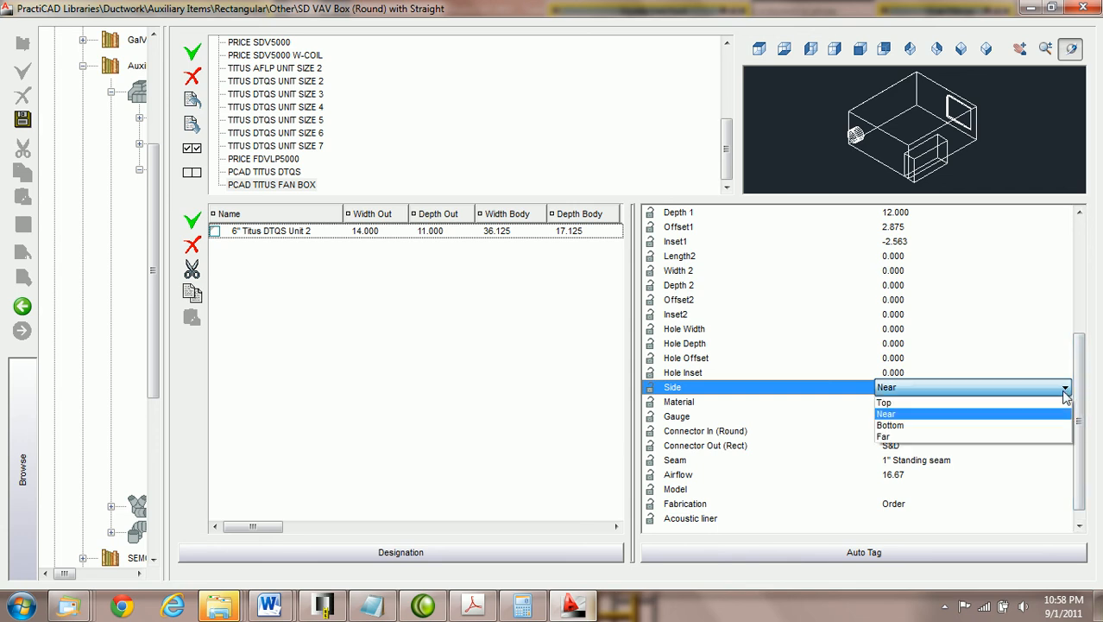
click(890, 438)
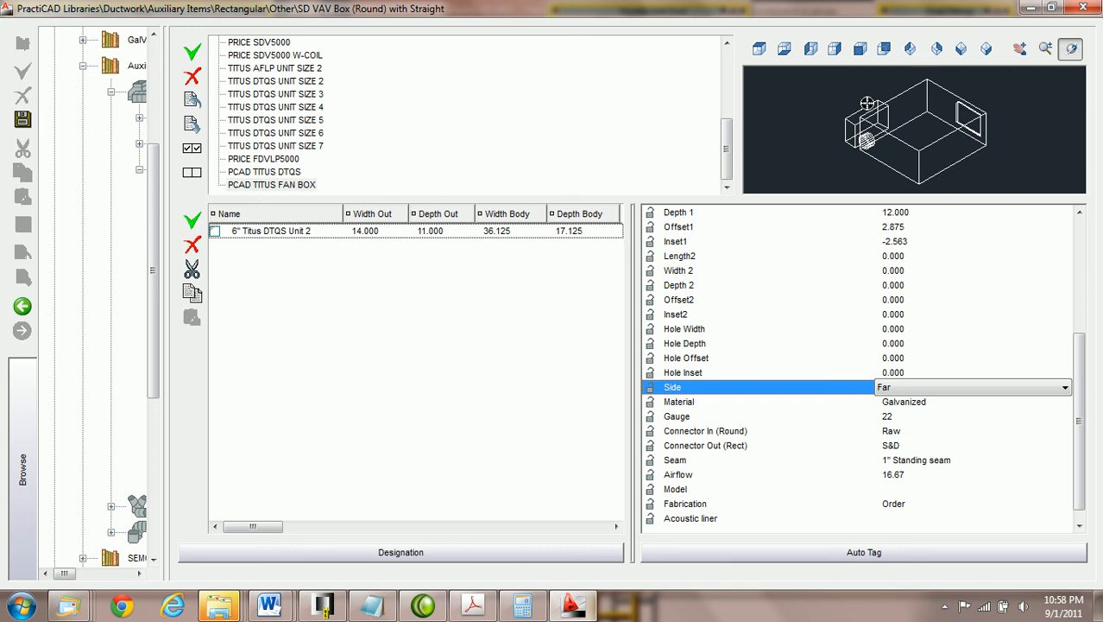
click(811, 49)
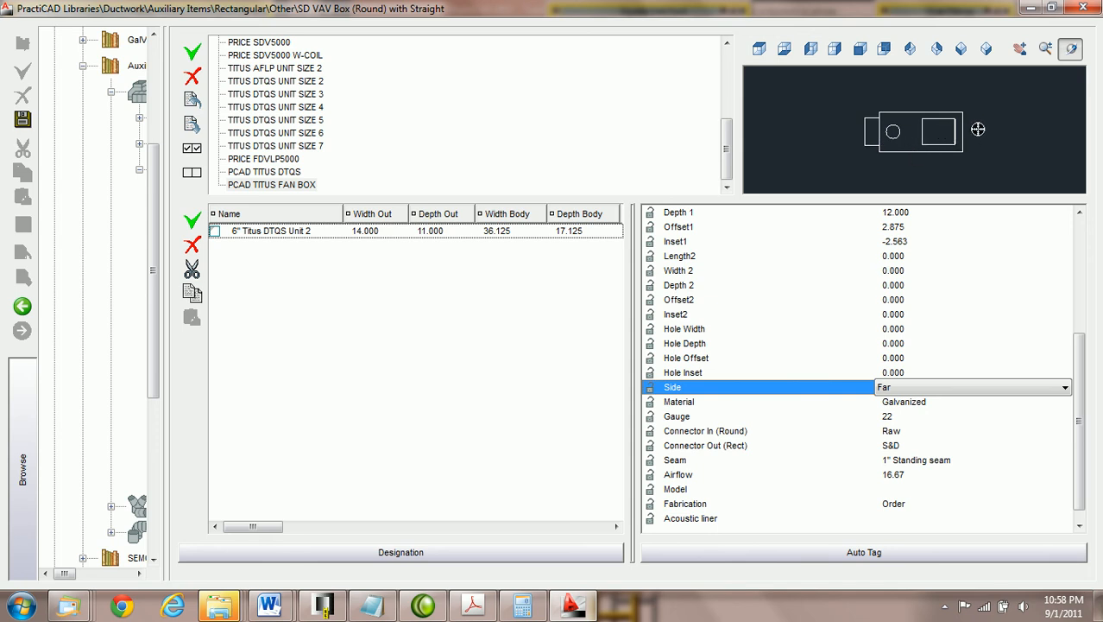
click(961, 49)
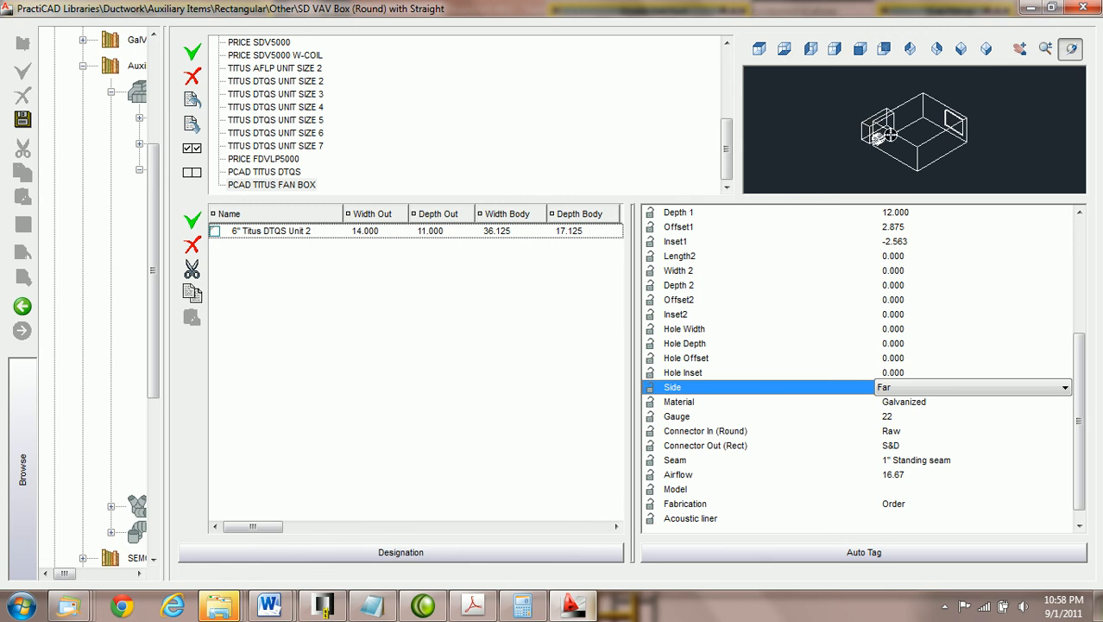
Step: Clear the Airflow value and review the item's material, gauge, connector, model, fabrication and acoustic liner properties
click(910, 403)
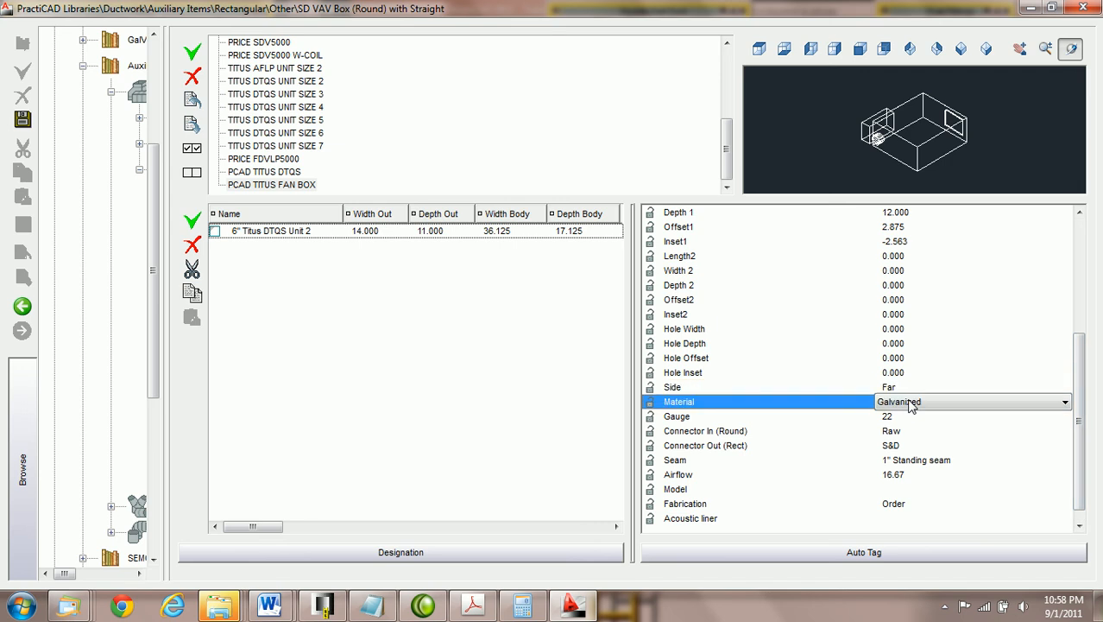
click(907, 416)
click(909, 431)
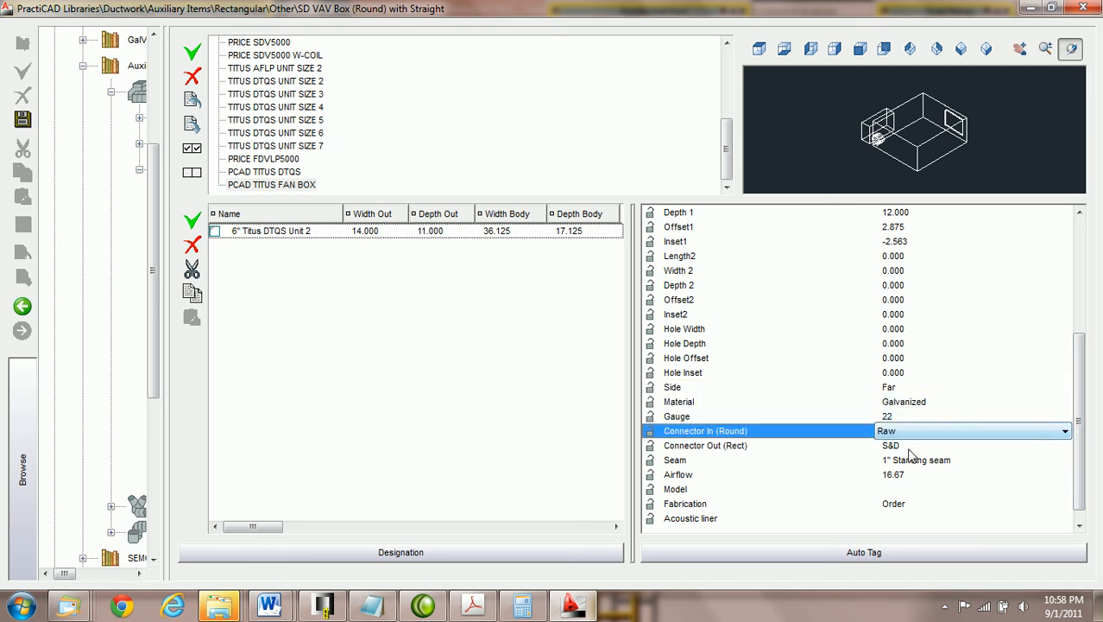
click(908, 448)
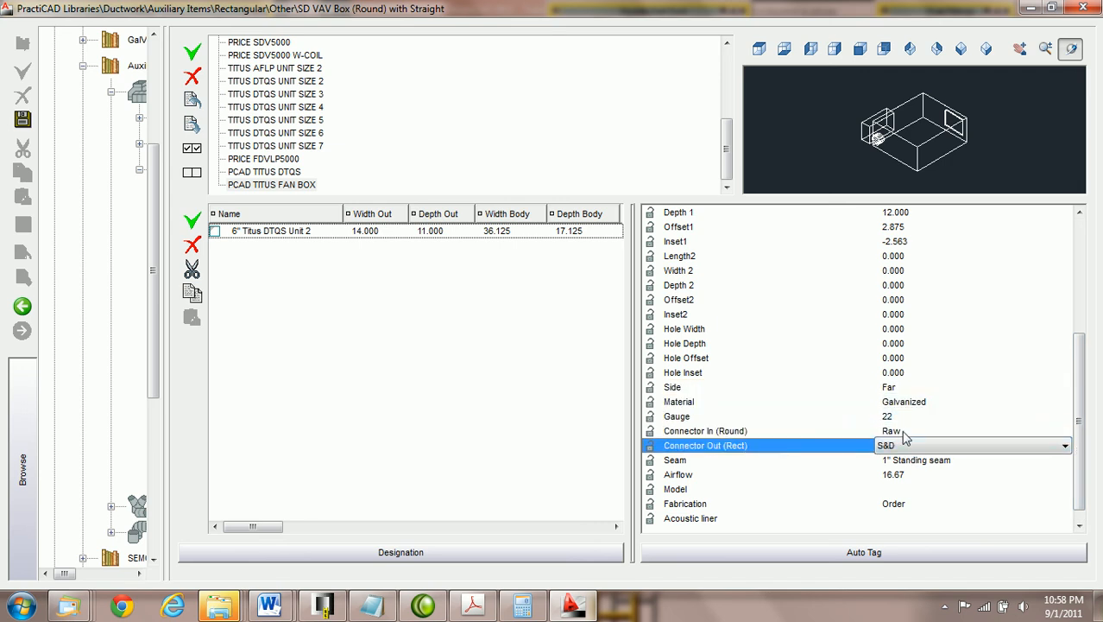
click(902, 474)
key(BackSpace)
key(Down)
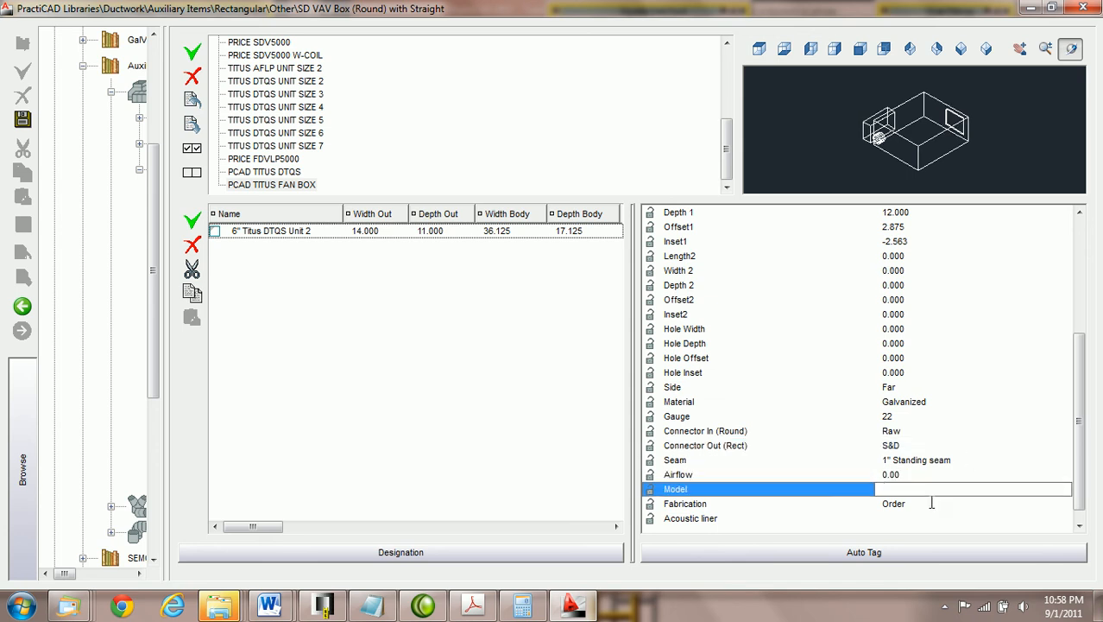
scroll(1079, 423, down, 1)
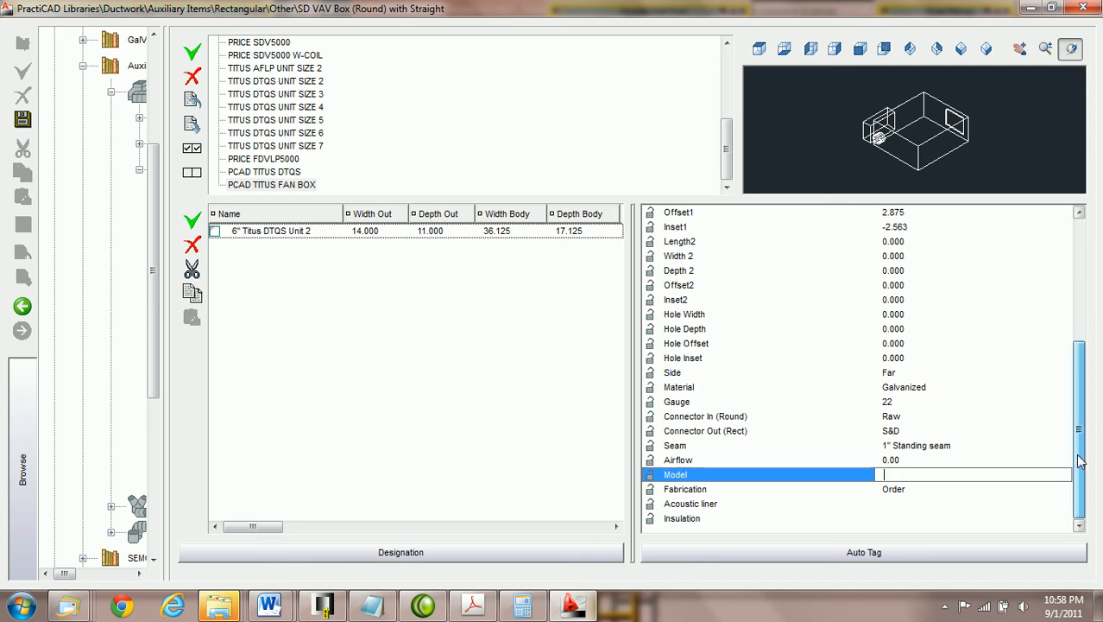
click(889, 488)
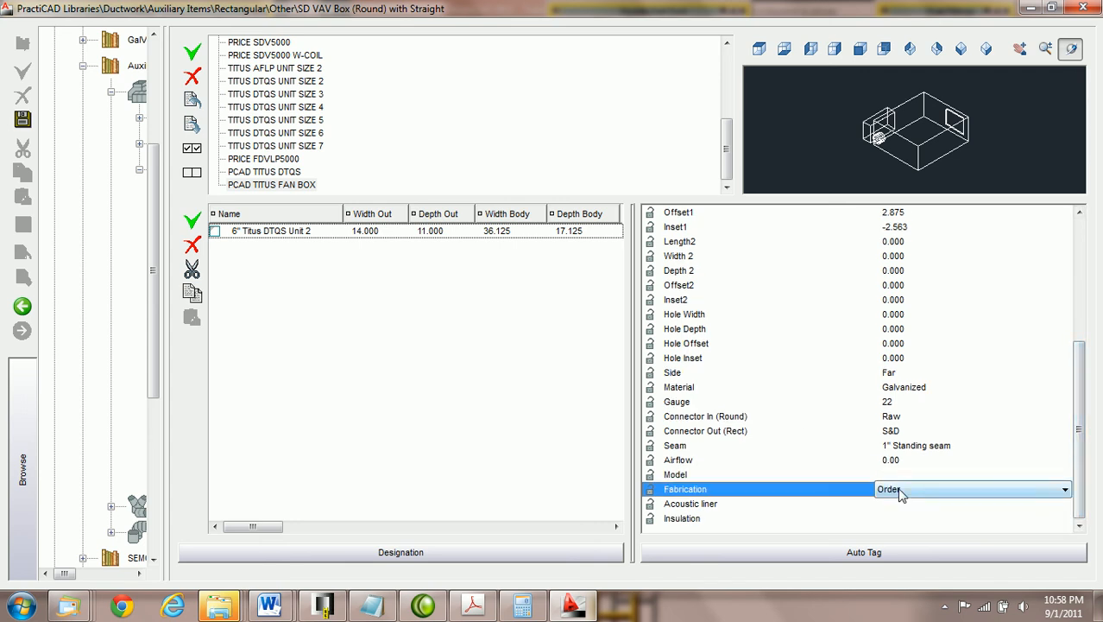
click(922, 510)
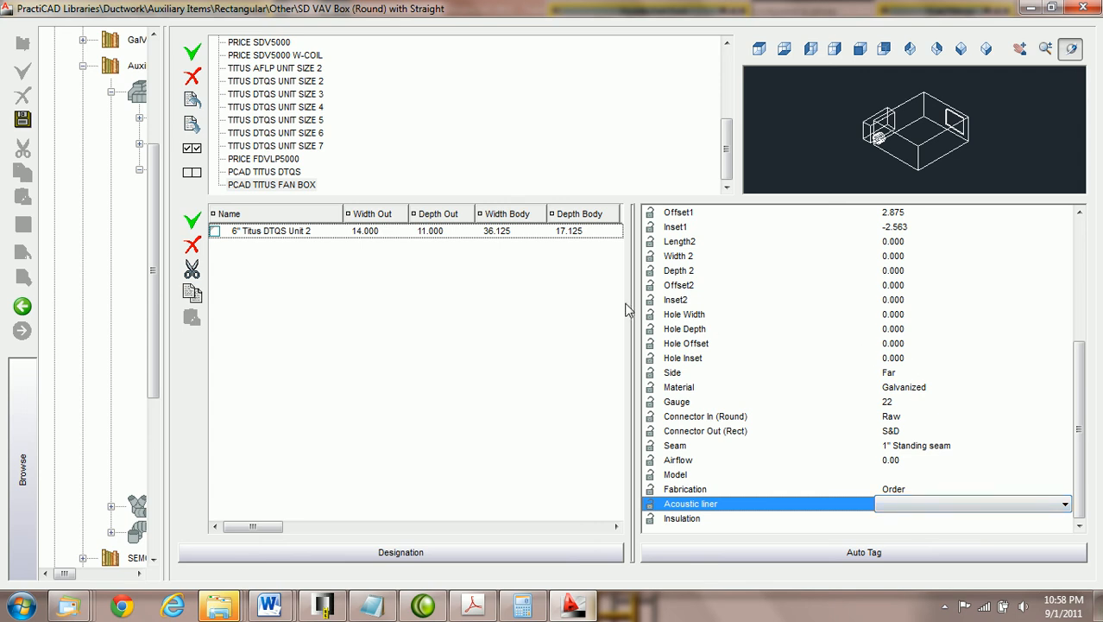
Step: Add a second item based on the 6" Titus DTQS Unit 2 and name it 8"Titus DTQS Unit Size 2
click(238, 231)
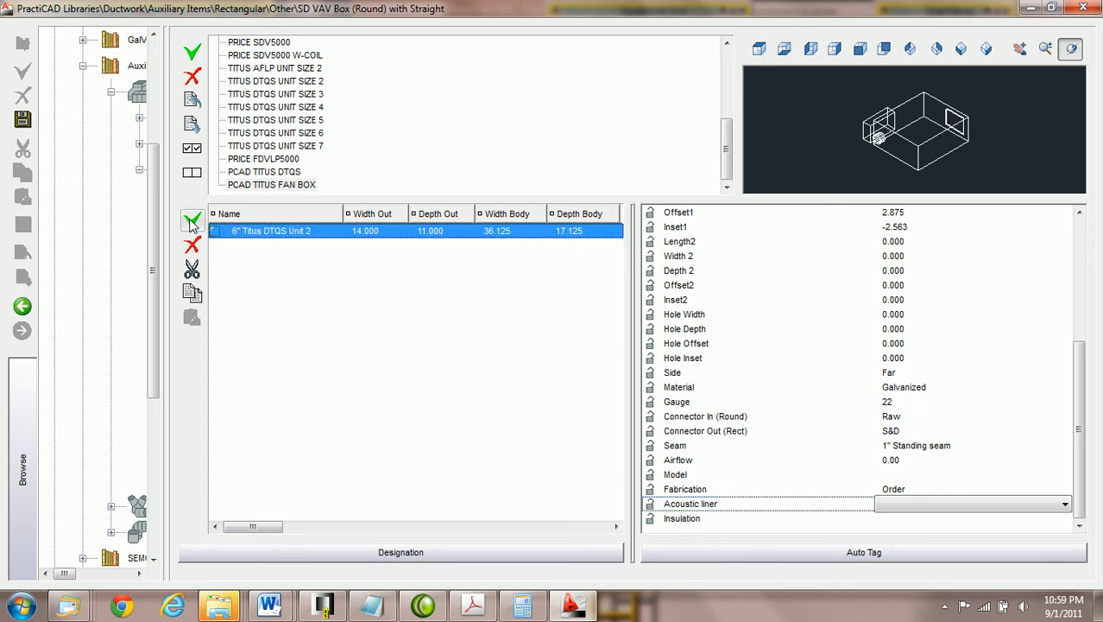
click(191, 221)
text(8)
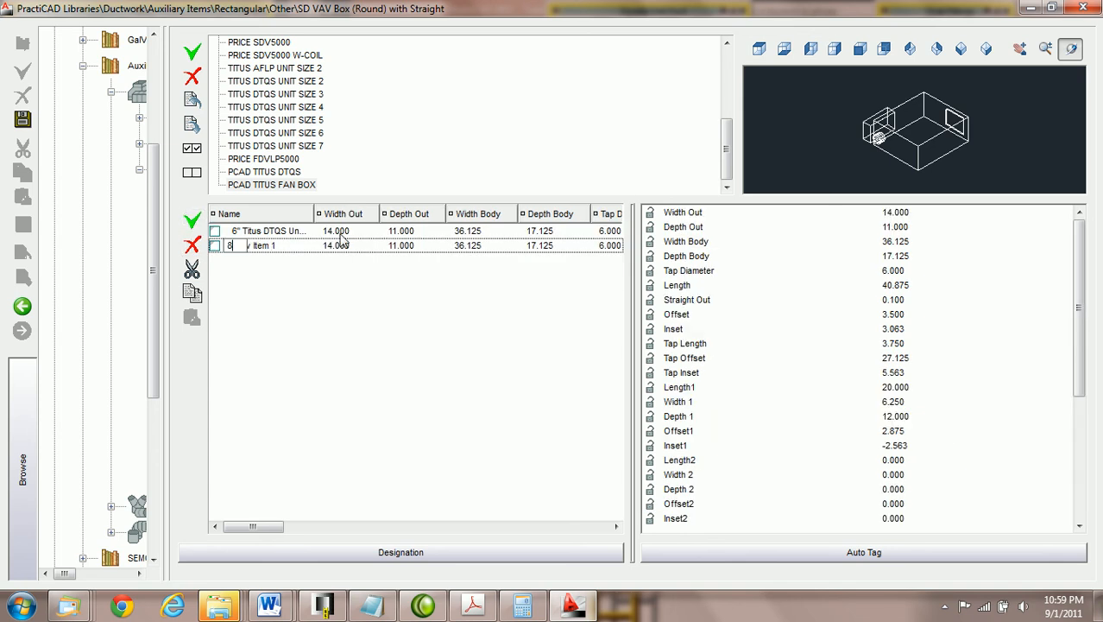
text("tITUS)
key(BackSpace)
key(BackSpace)
key(BackSpace)
key(BackSpace)
key(BackSpace)
text(Titus)
text( DTQS Unit)
text( Size)
key(Tab)
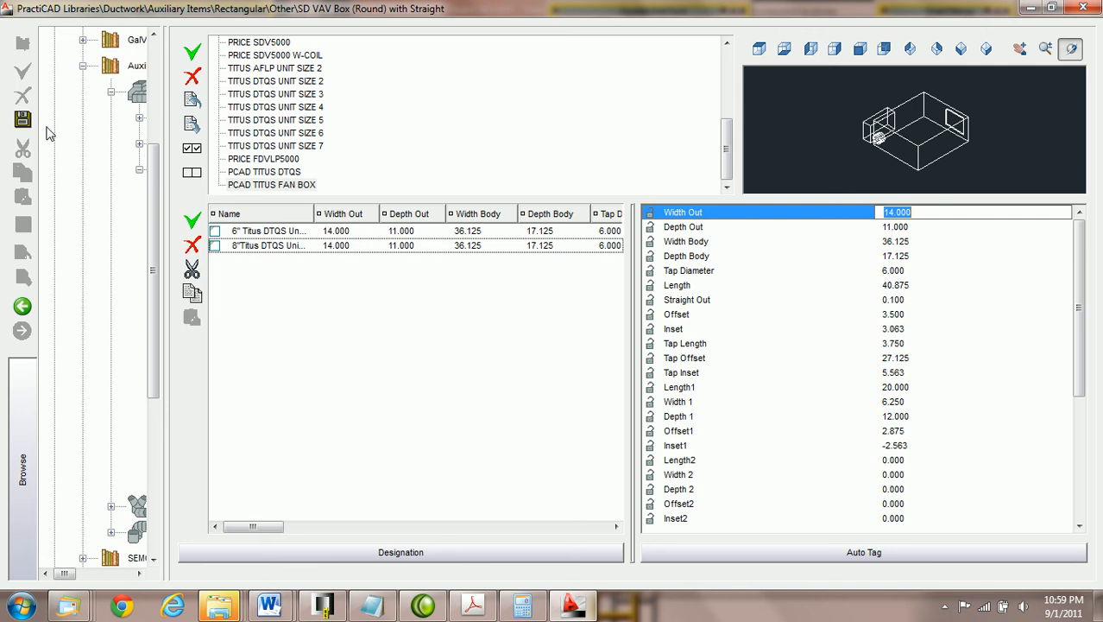
Step: Save the PCAD TITUS FAN BOX catalog and close the PractiCAD libraries to return to the AutoCAD drawing
click(22, 118)
drag(266, 184, 214, 259)
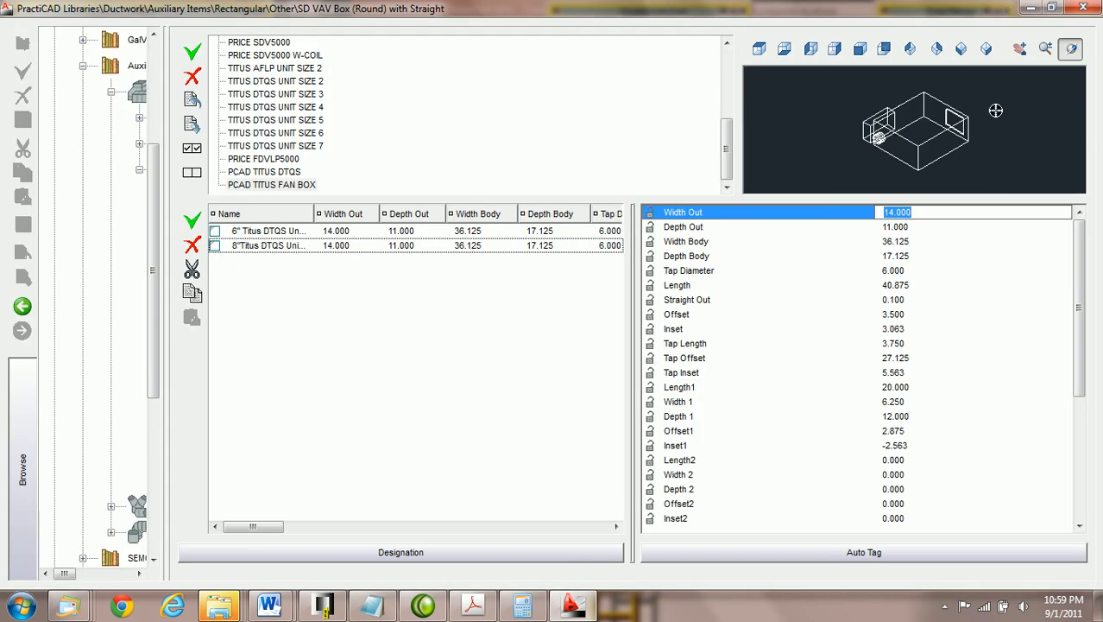
click(1085, 8)
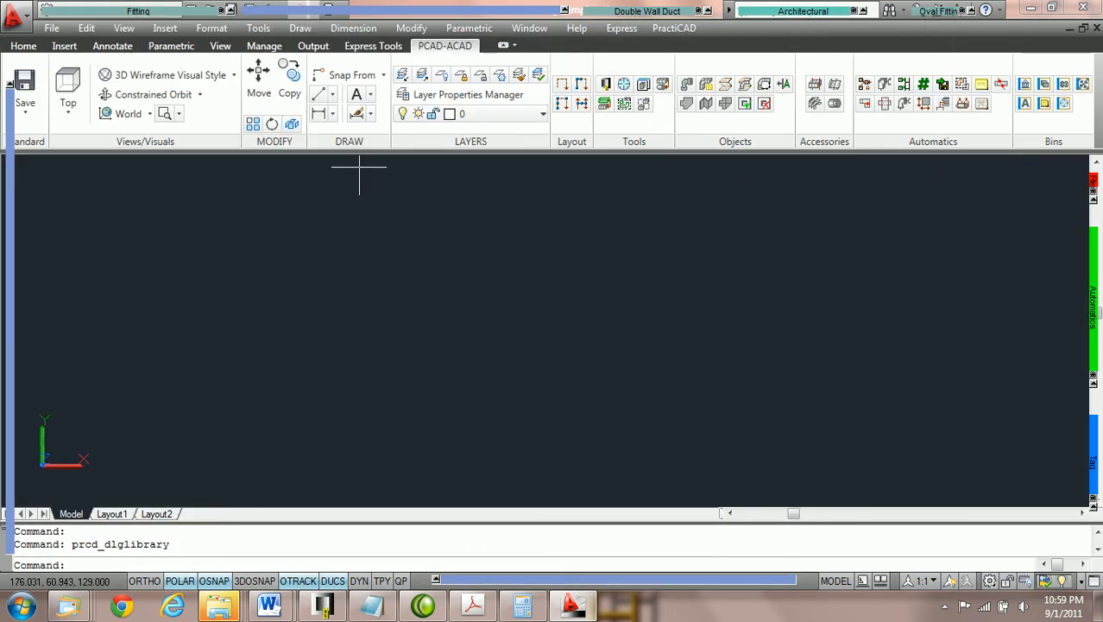
Step: Place one 6" Titus DTQS Unit 2 from the VAV box fitting catalog in the drawing and end the placement command
mouse_move(200, 10)
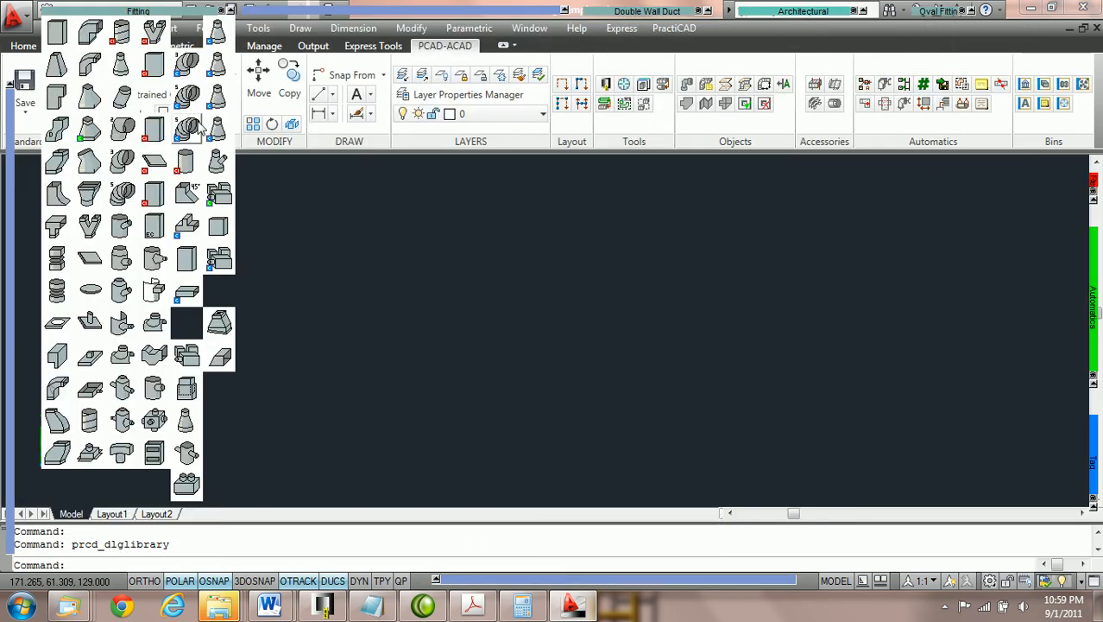
click(211, 269)
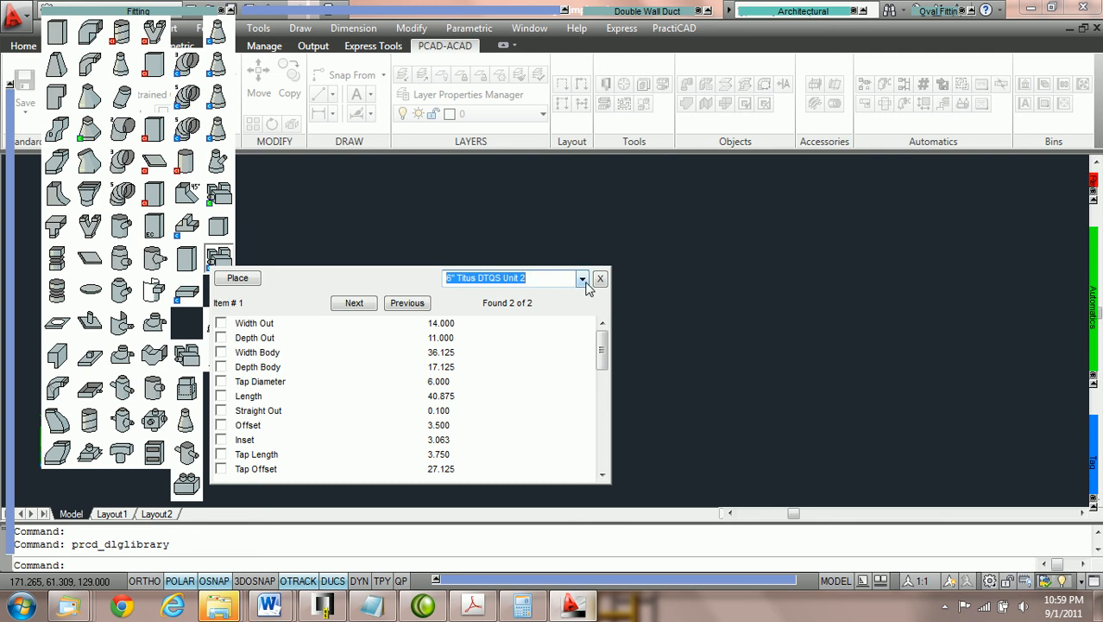
click(584, 279)
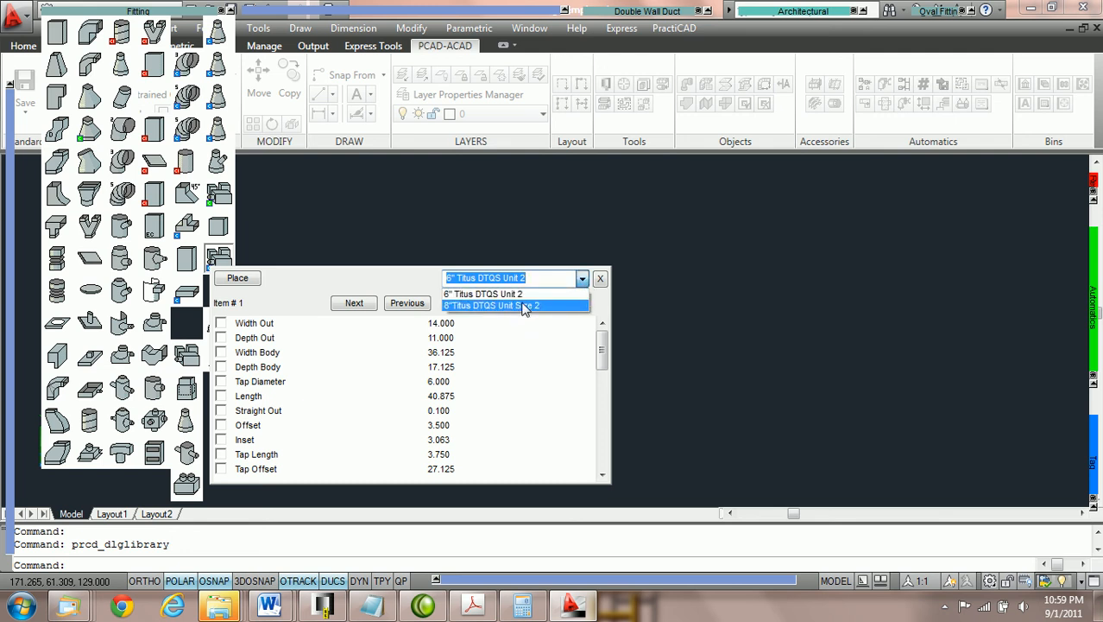
click(520, 295)
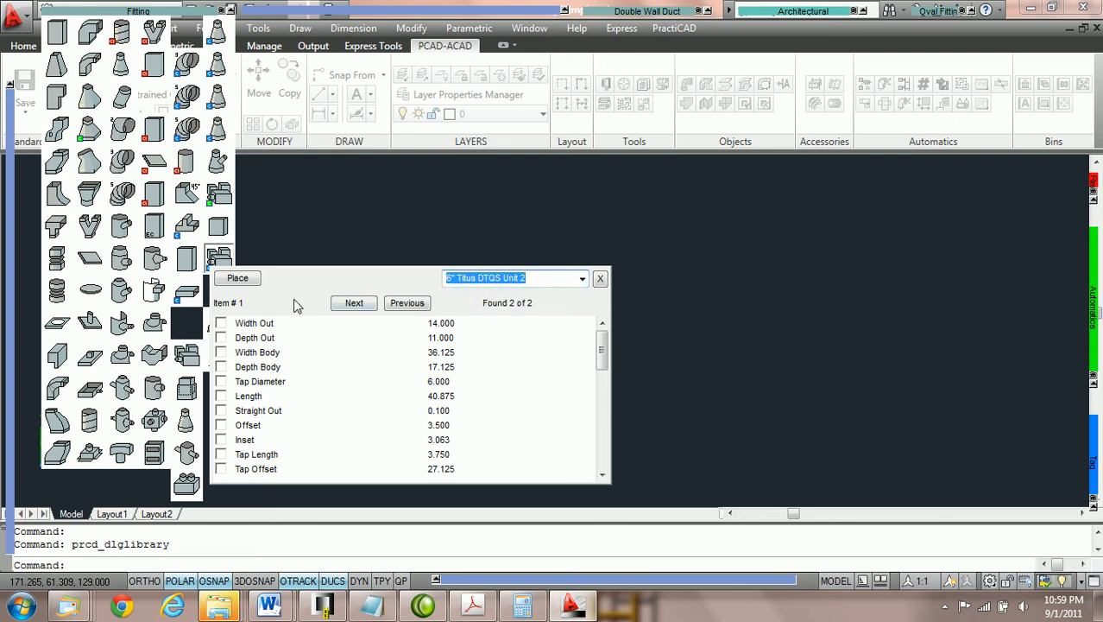
click(241, 279)
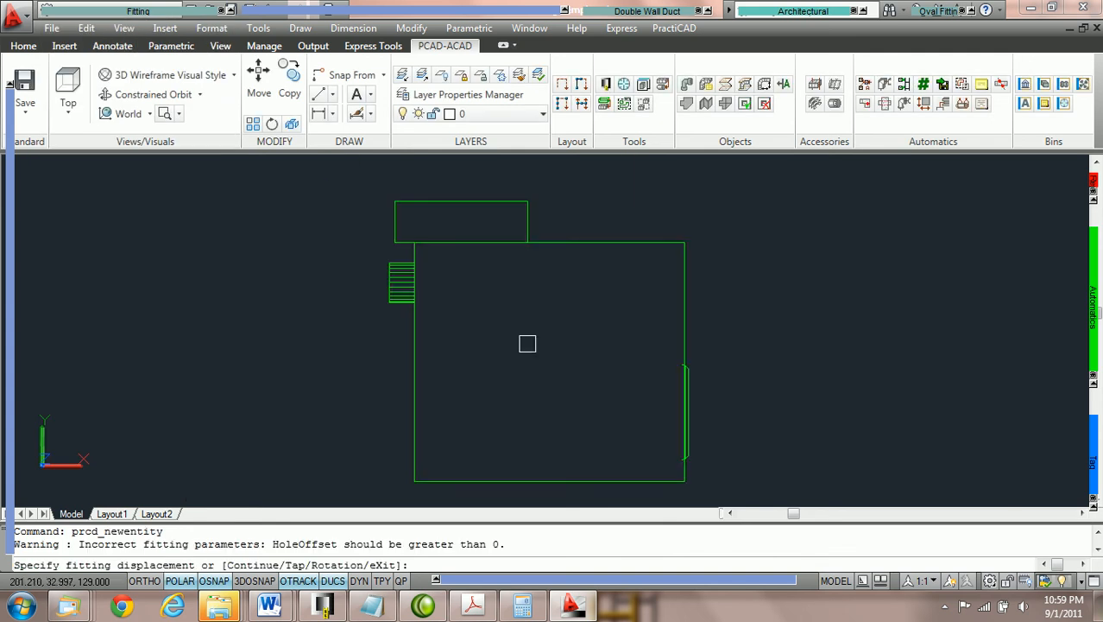
click(429, 293)
key(Return)
key(Return)
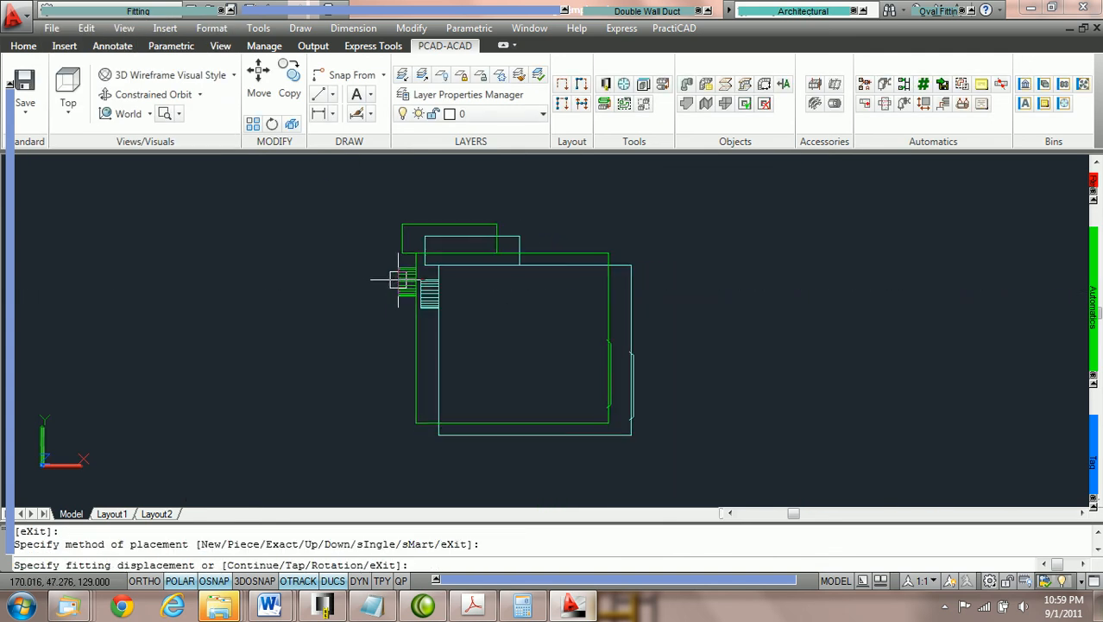
key(Escape)
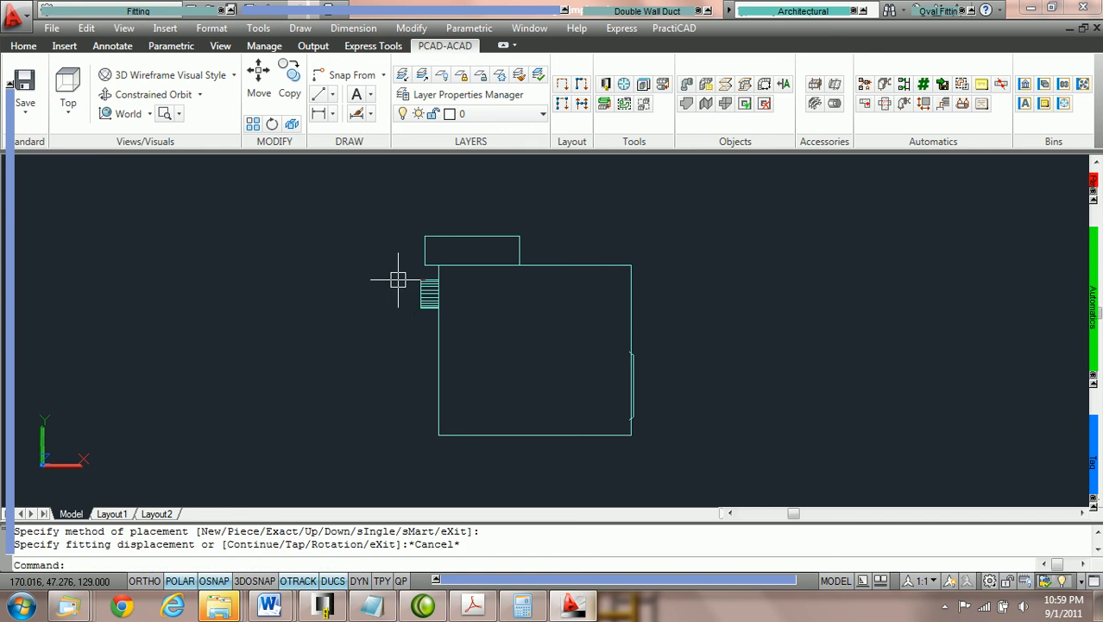